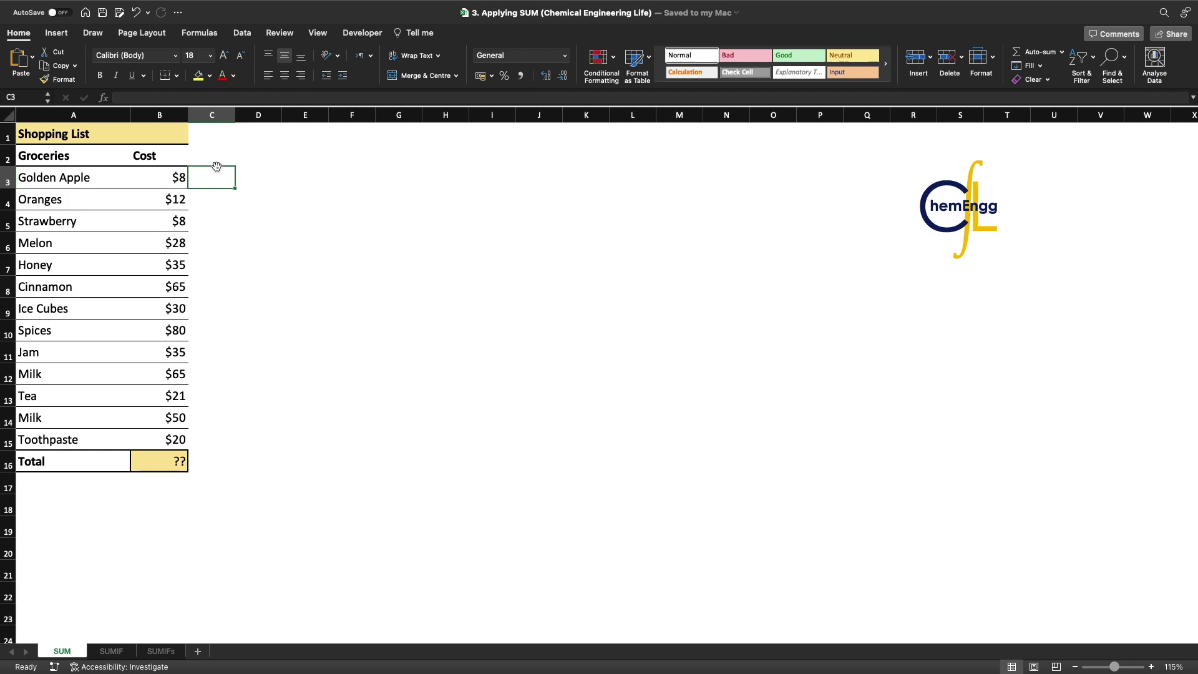
- Enter the function names SUM, SUMIF and SUMIFS in cells D4 to D6
key(Right)
key(Down)
text(S)
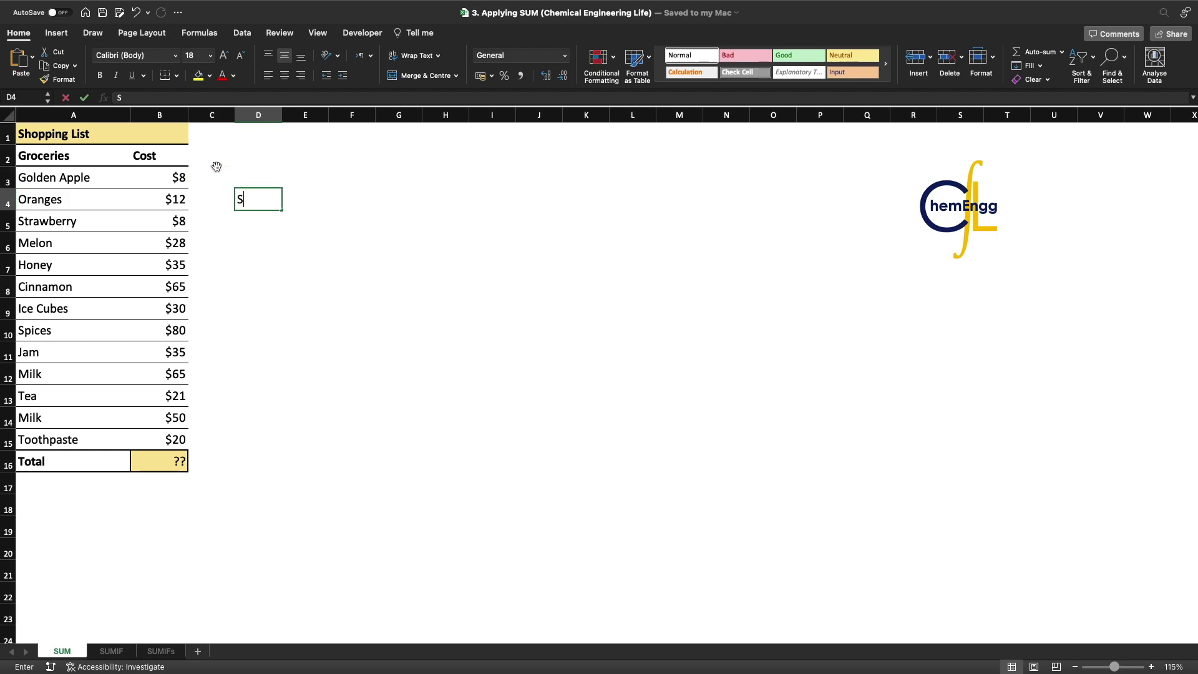
text(UM)
key(Return)
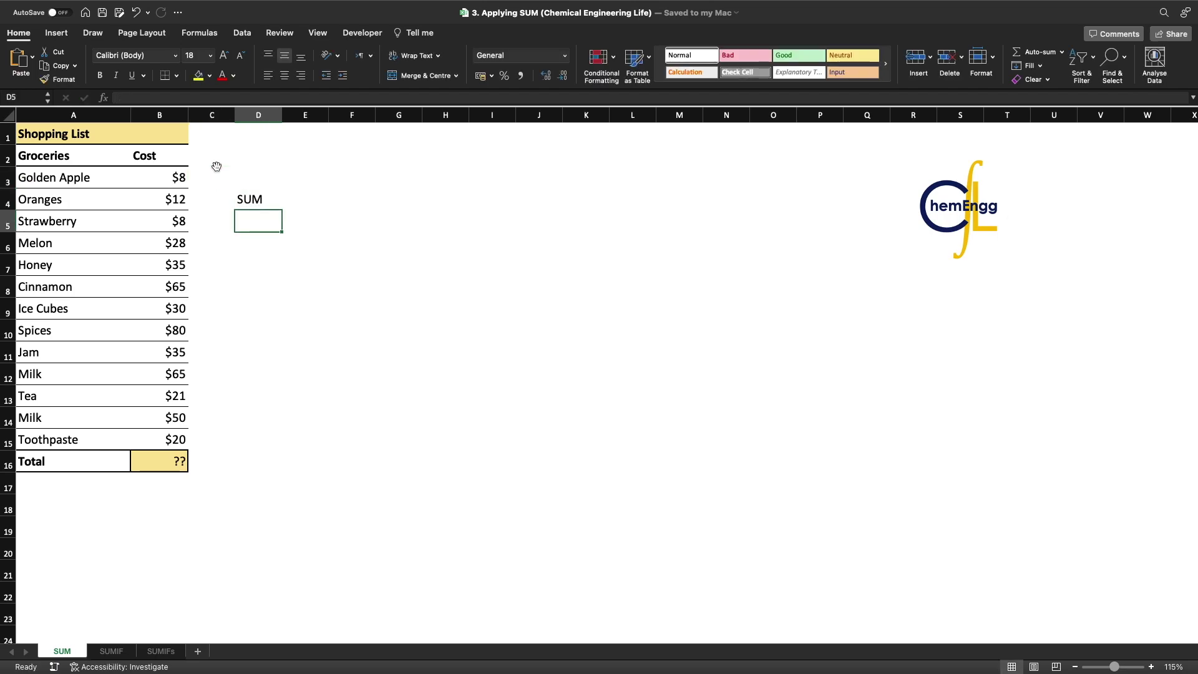
text(SUMIF)
key(Return)
text(SUMIFS)
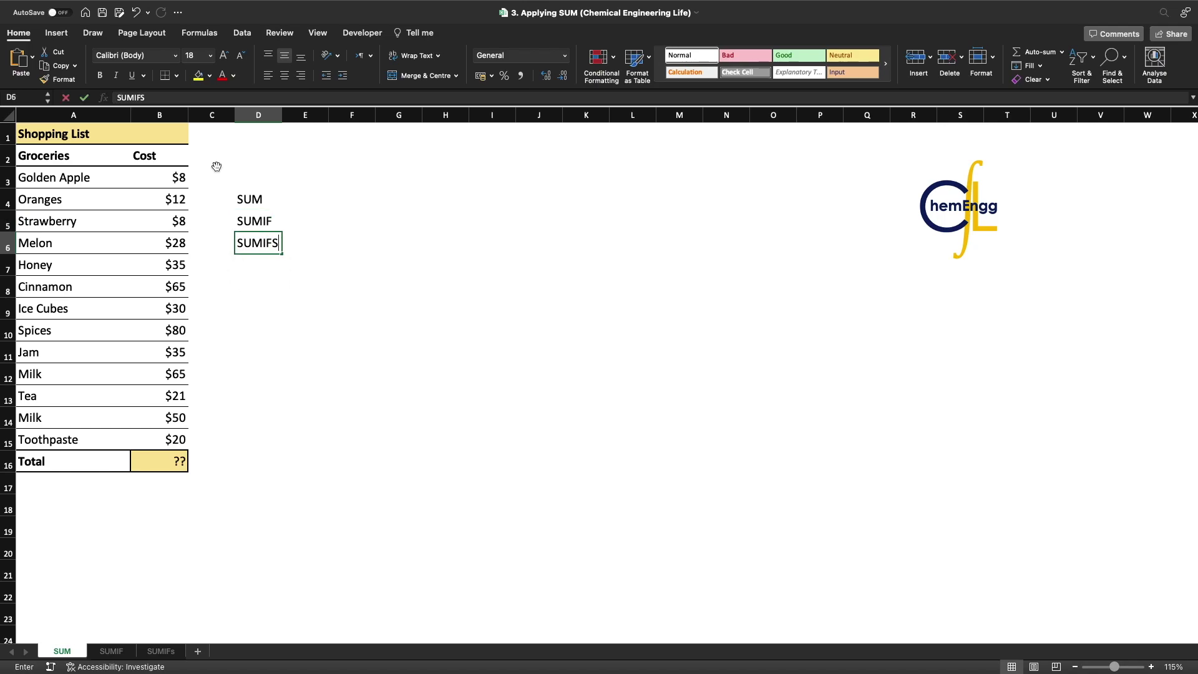
key(Return)
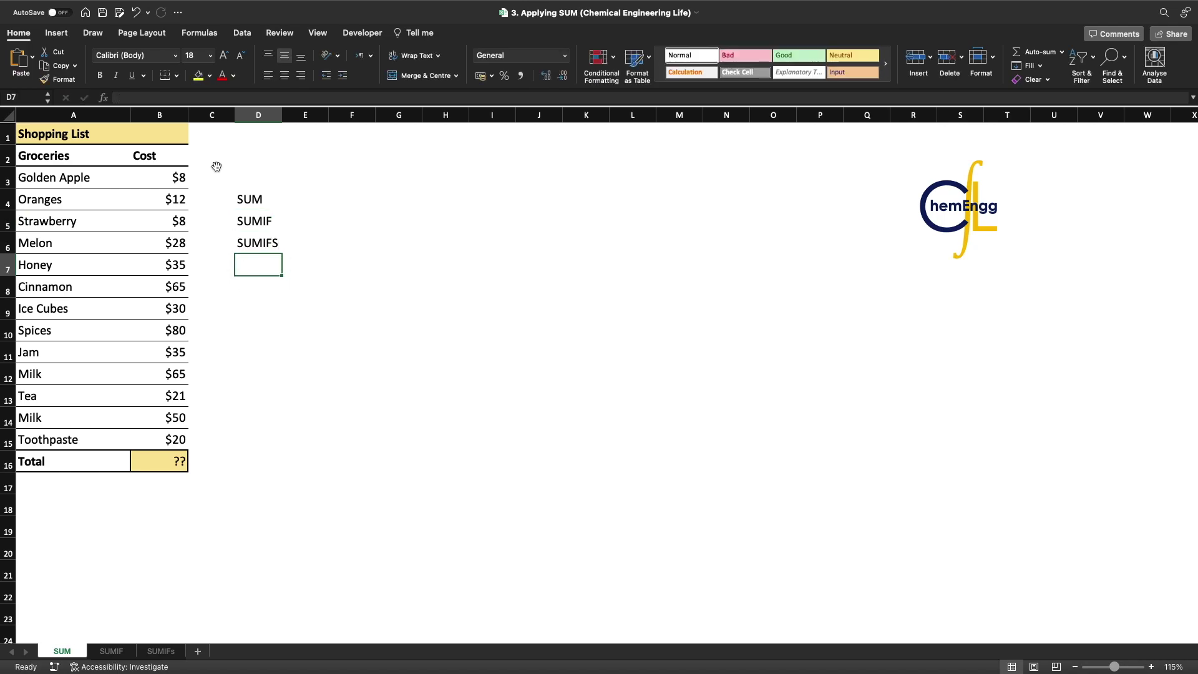
- Go through the SUM, SUMIF and SUMIFS labels in D4:D6 one after another
key(Up)
key(Up)
key(Up)
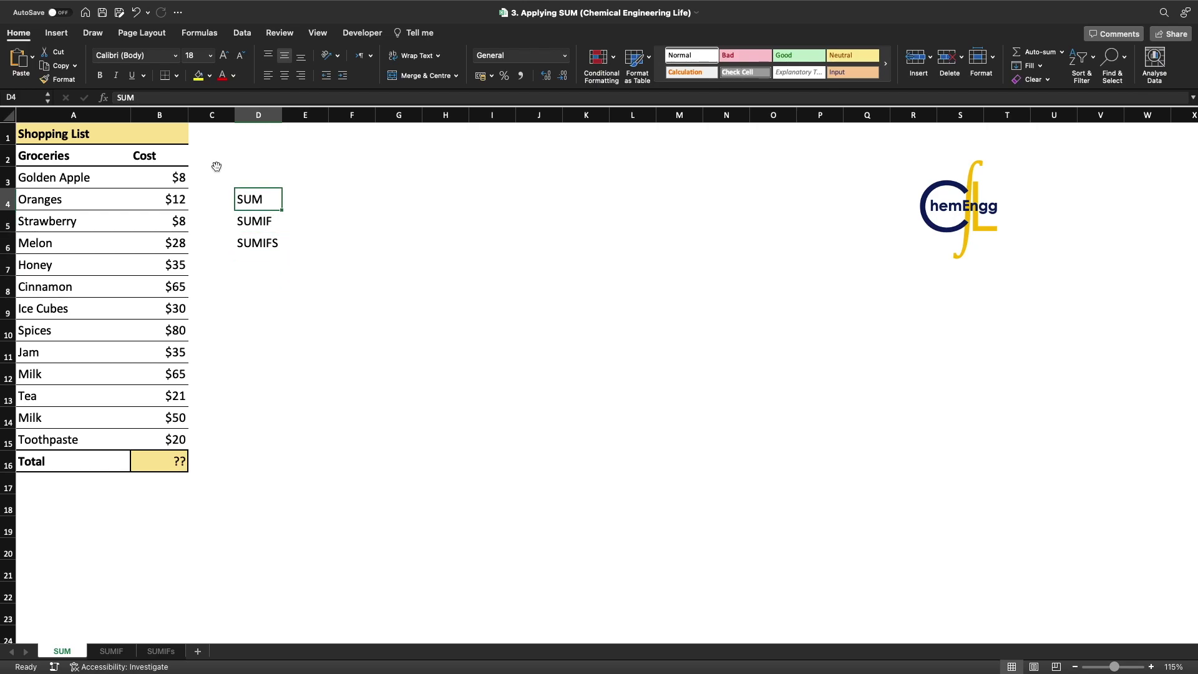
key(Down)
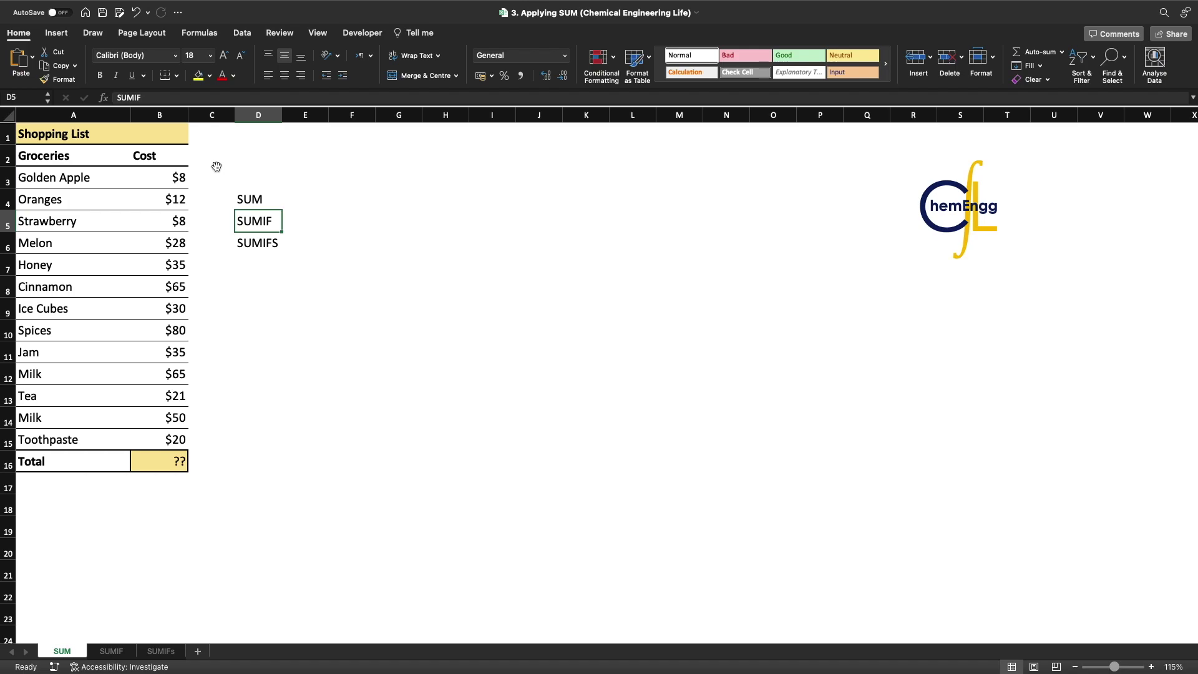
key(Down)
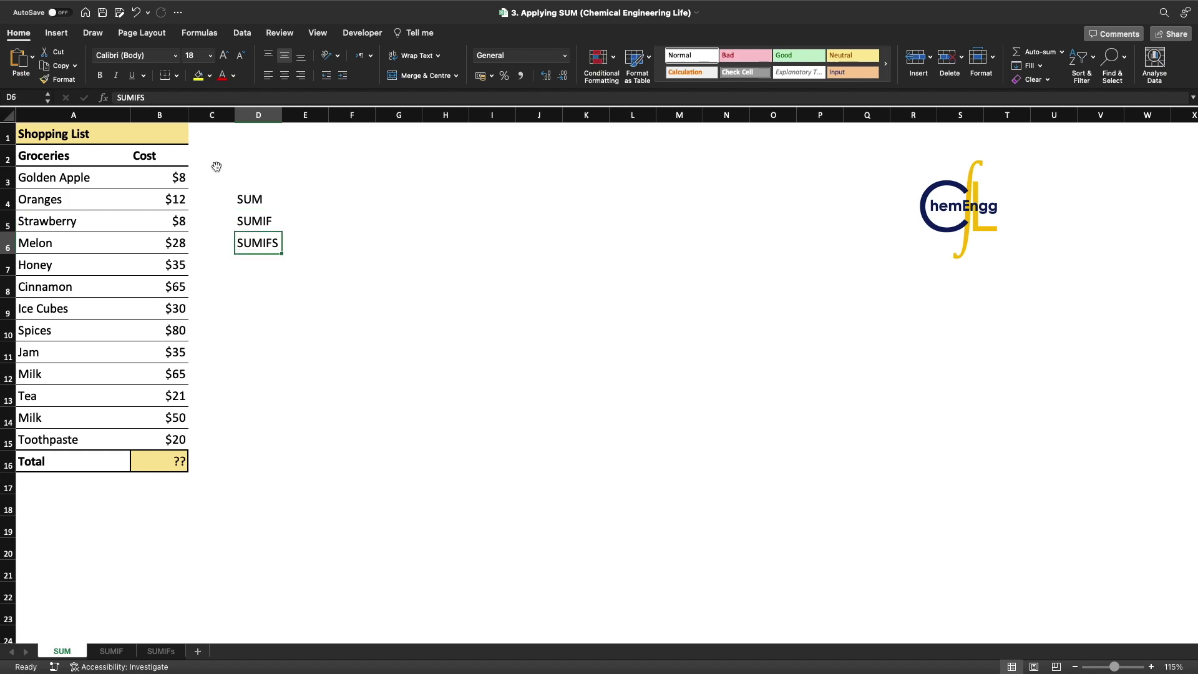
key(Up)
key(Up)
key(shift+Down)
key(shift+Down)
key(Left)
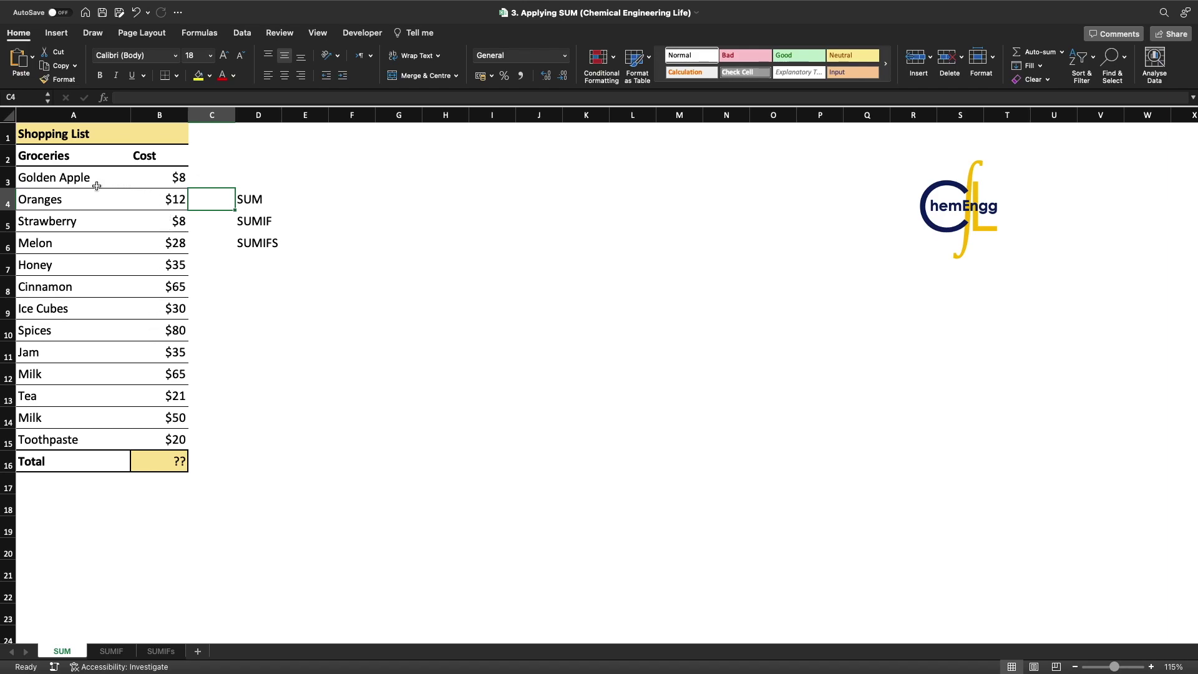
- Highlight the grocery names and their costs, and select the total cell B16
drag(76, 180, 83, 430)
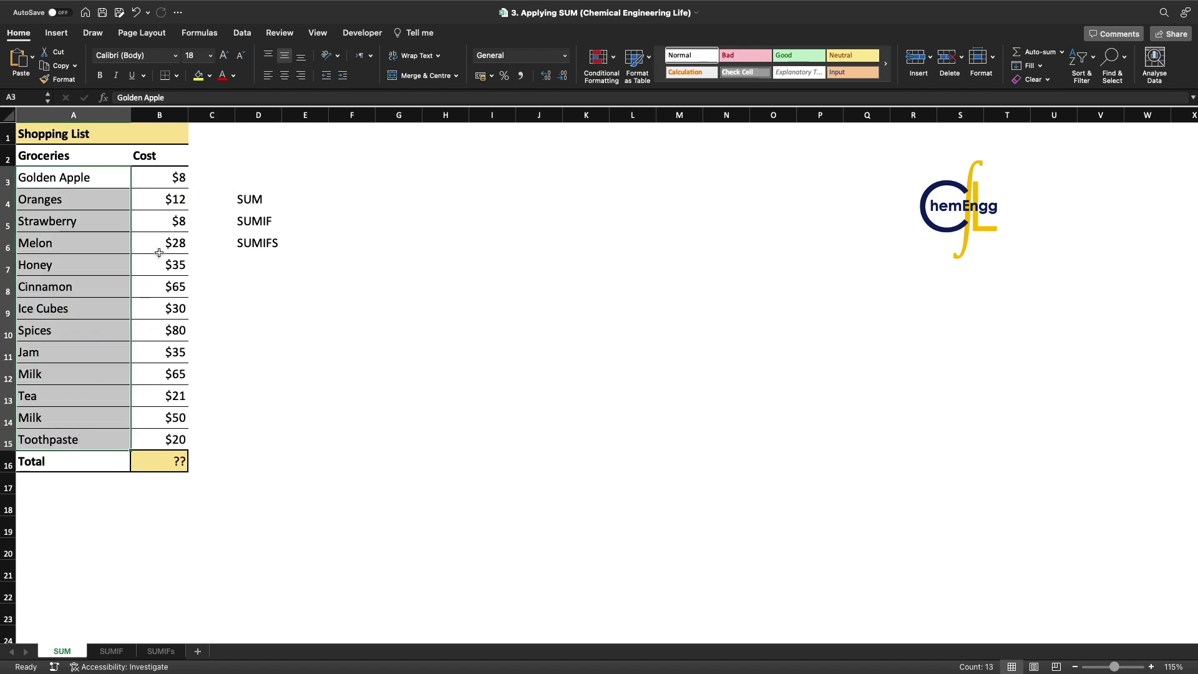
drag(174, 178, 176, 462)
click(181, 463)
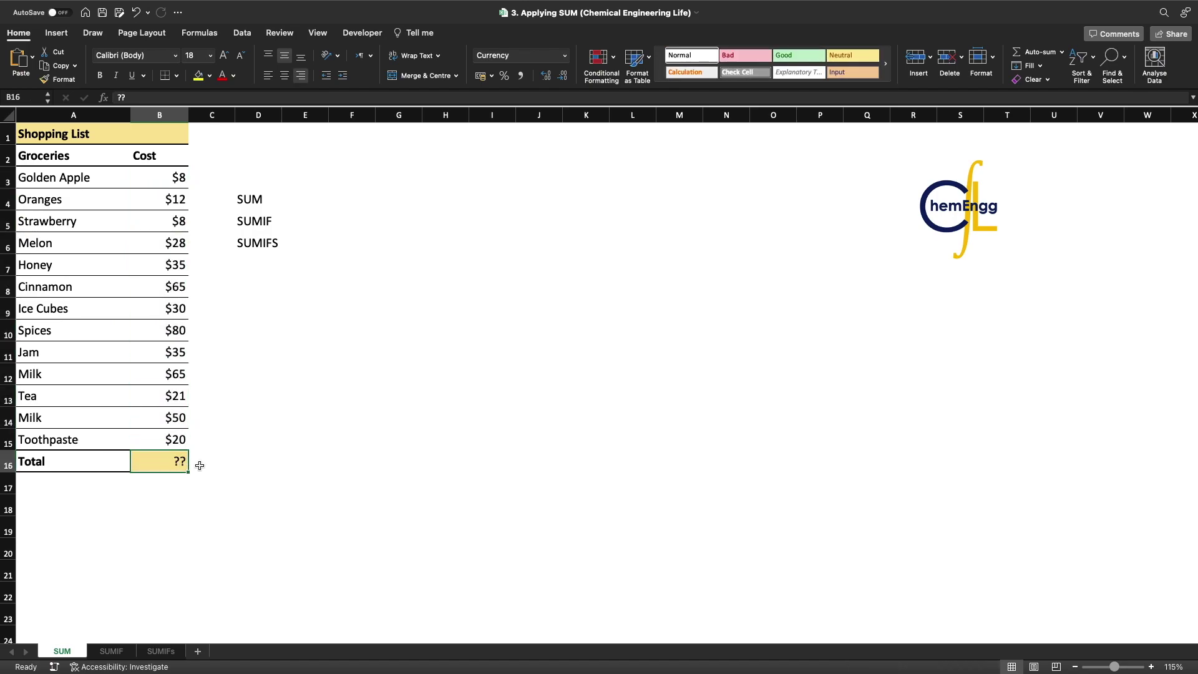
- Add the first four costs manually in B17 with the formula =B3+B4+B5+B6
text(=)
key(Escape)
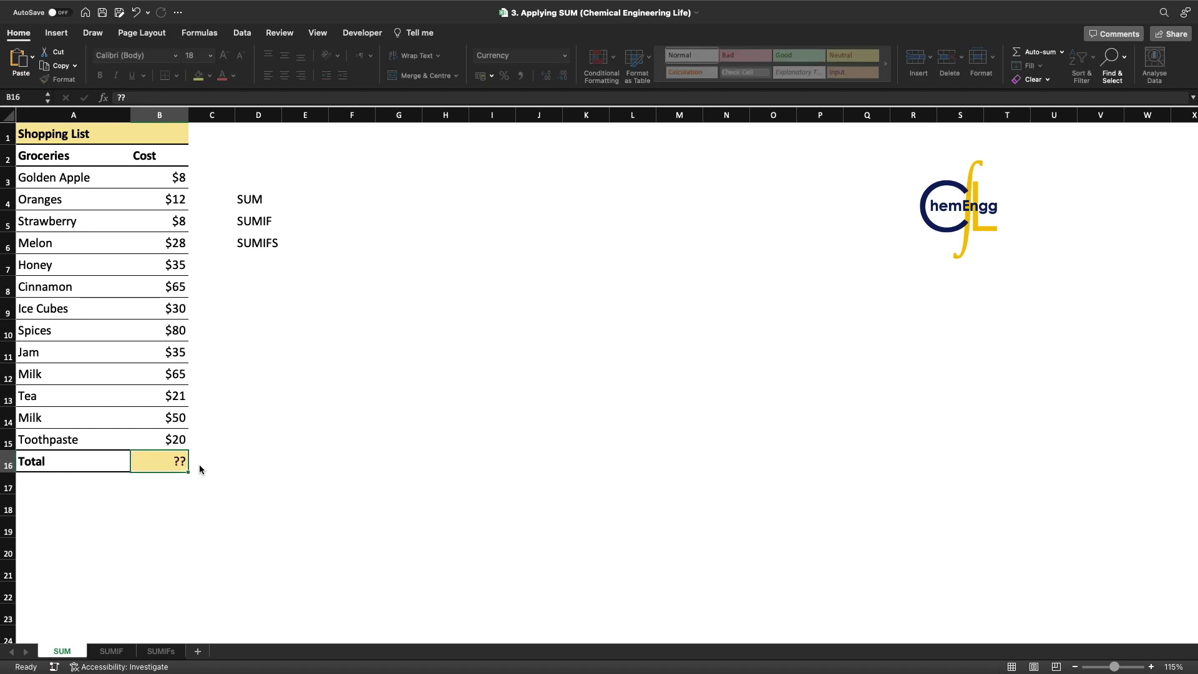
key(Down)
text(=)
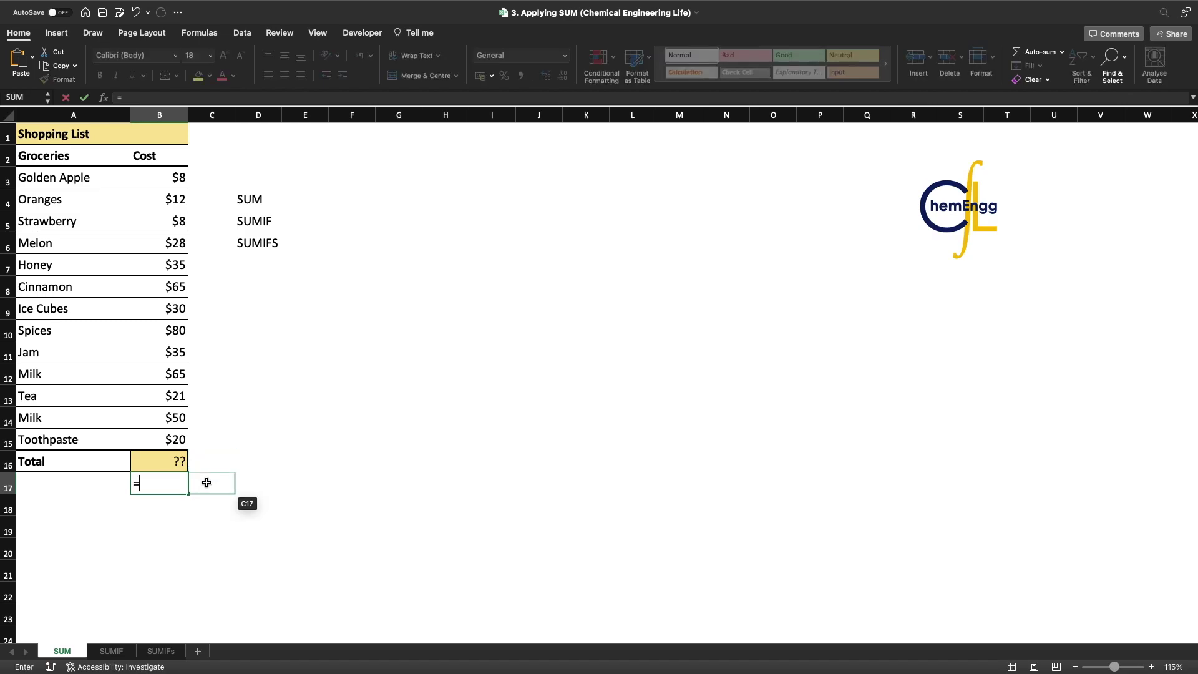
click(153, 174)
text(+)
click(159, 197)
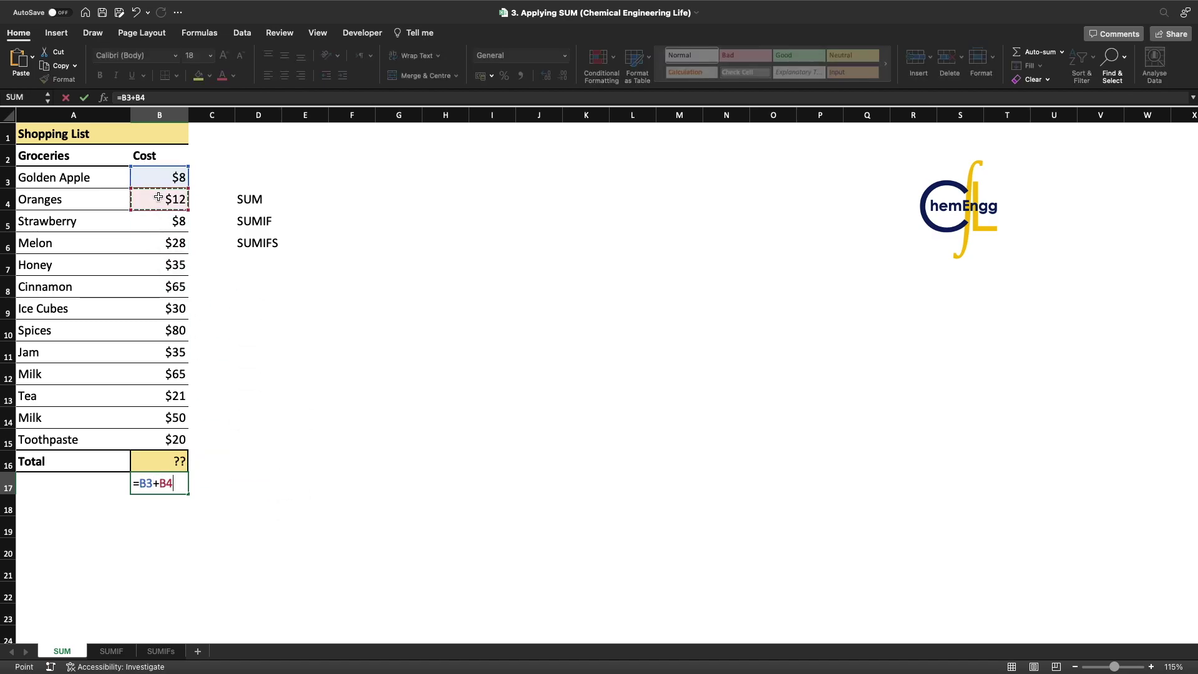
text(+)
click(169, 217)
text(+)
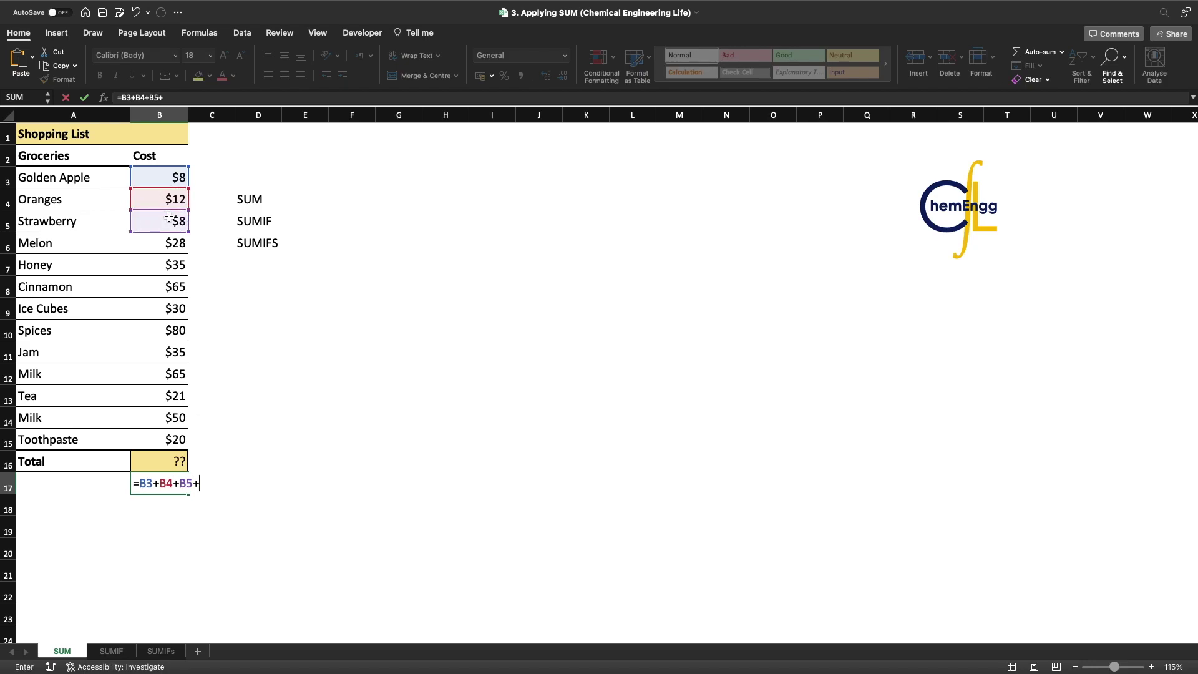
click(171, 237)
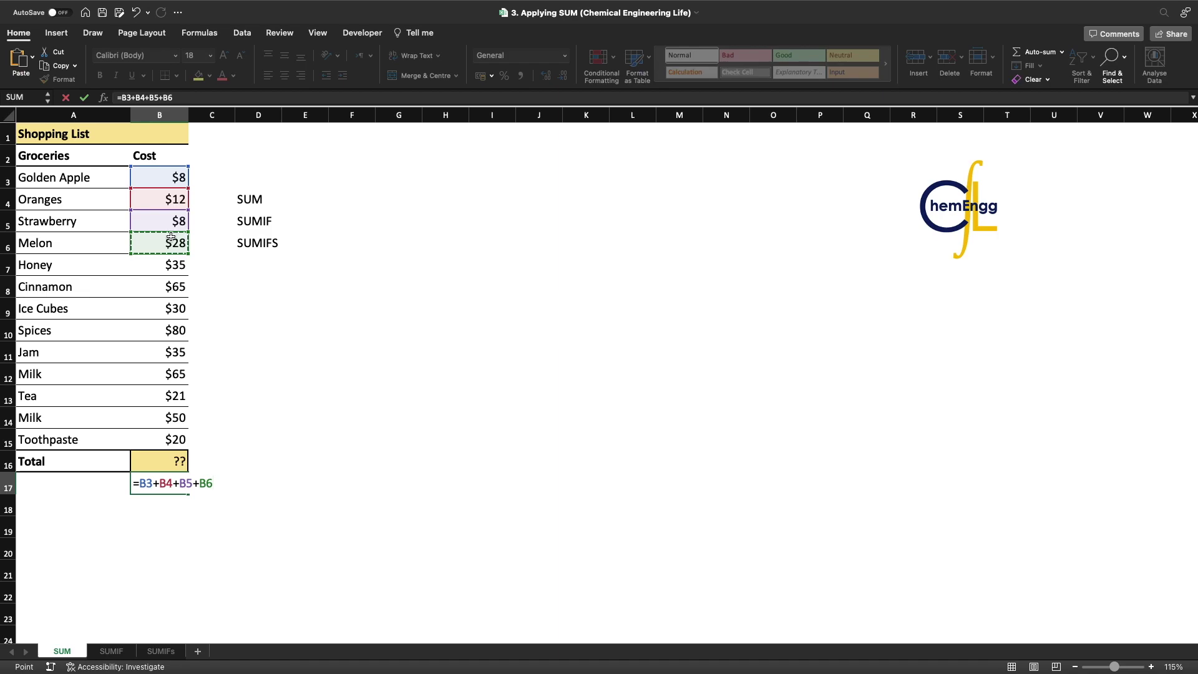
key(Return)
- Highlight the full cost range B3:B15 and clear the manual addition formula from B17
drag(177, 437, 164, 180)
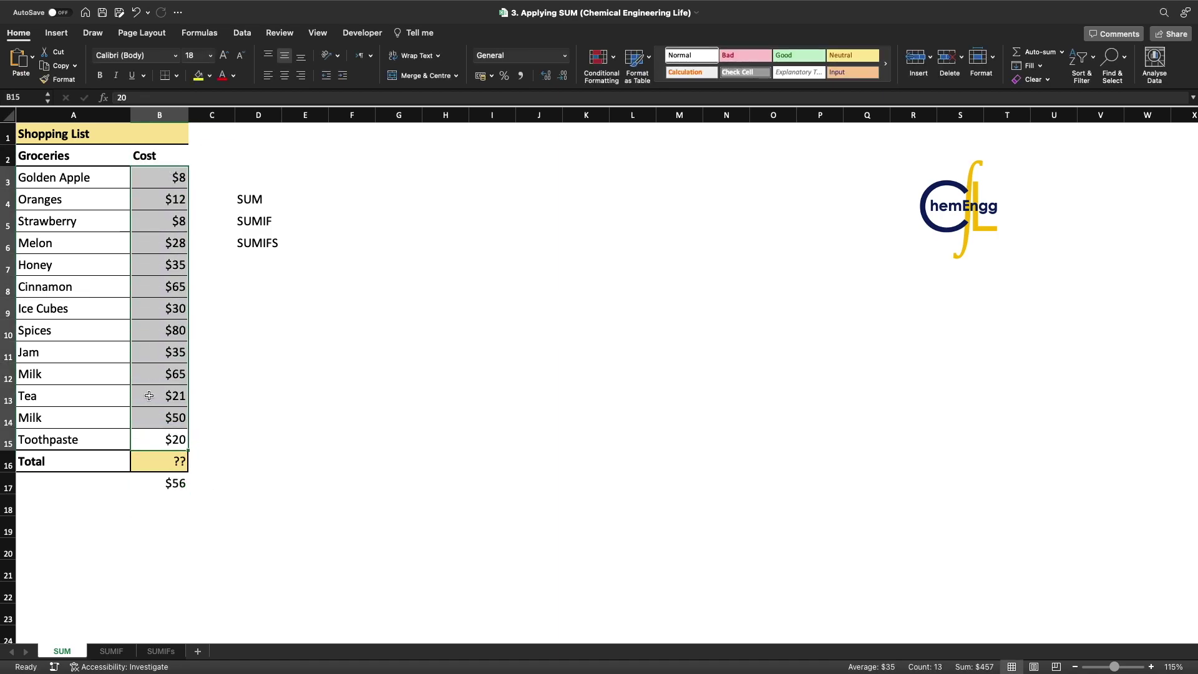
click(183, 480)
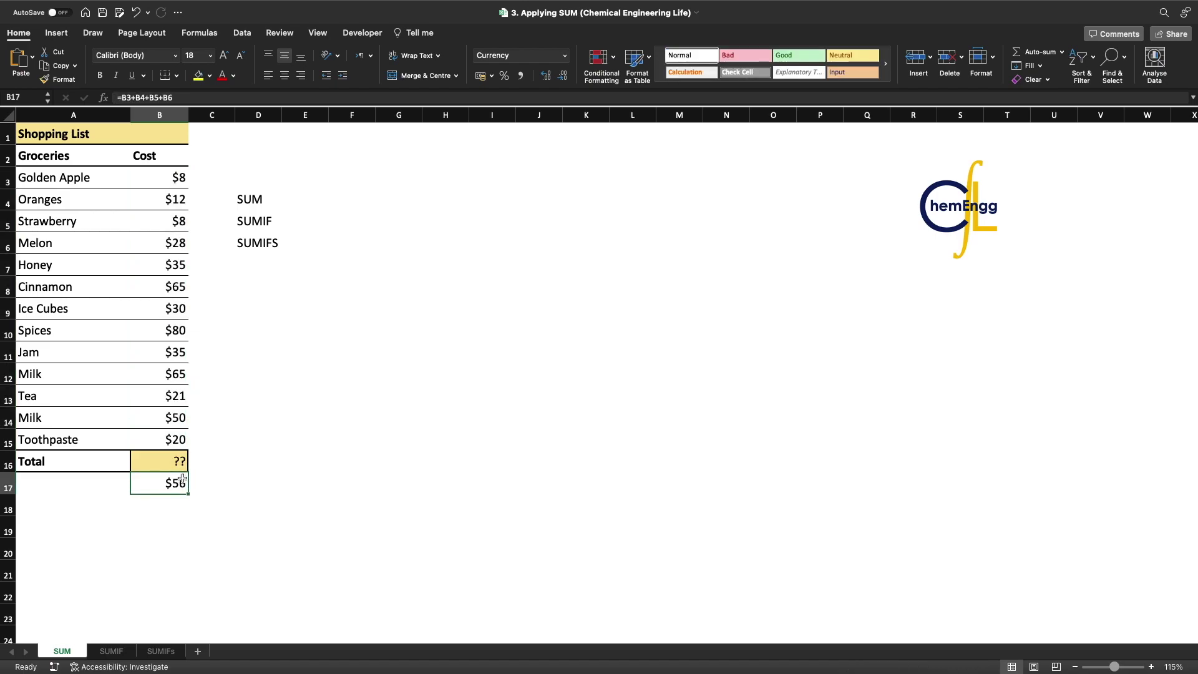
key(BackSpace)
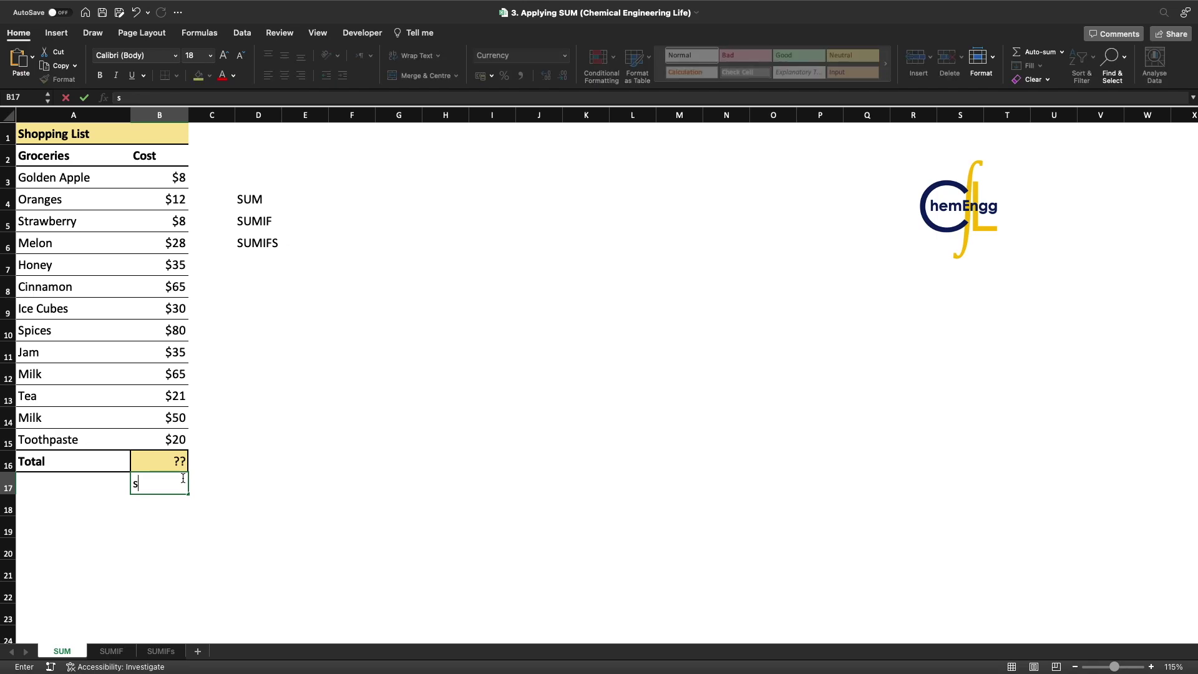
key(Return)
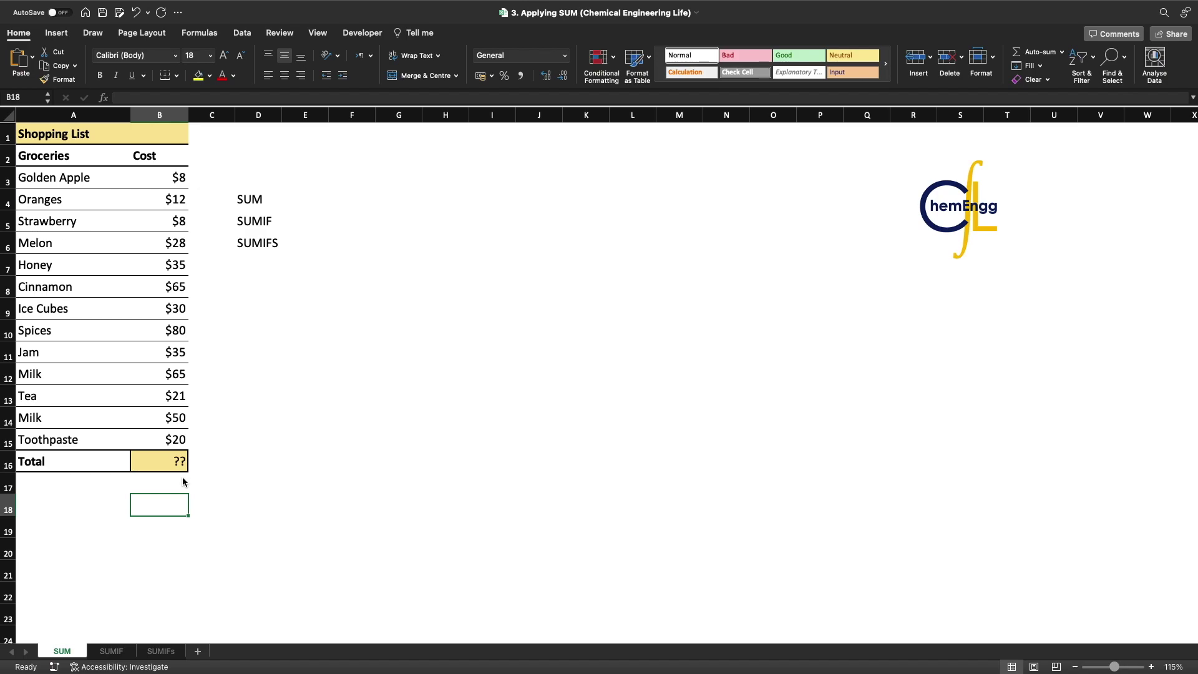
- Total all grocery costs in B16 with the formula =SUM(B3:B15)
click(184, 481)
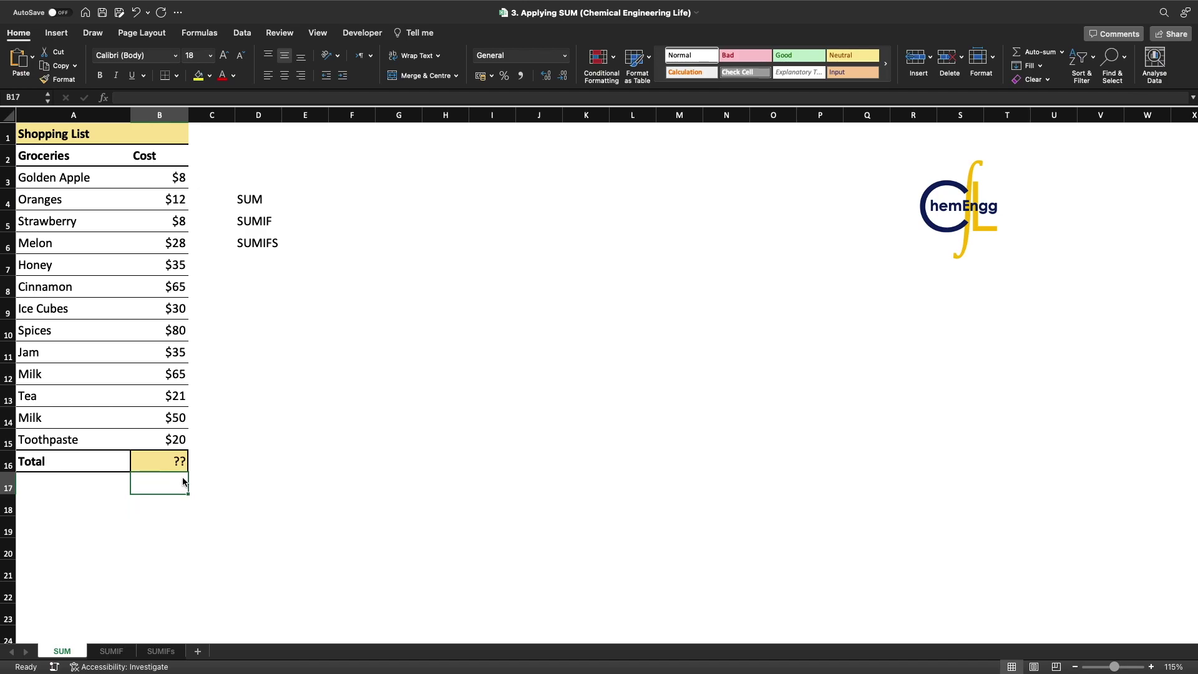
key(Up)
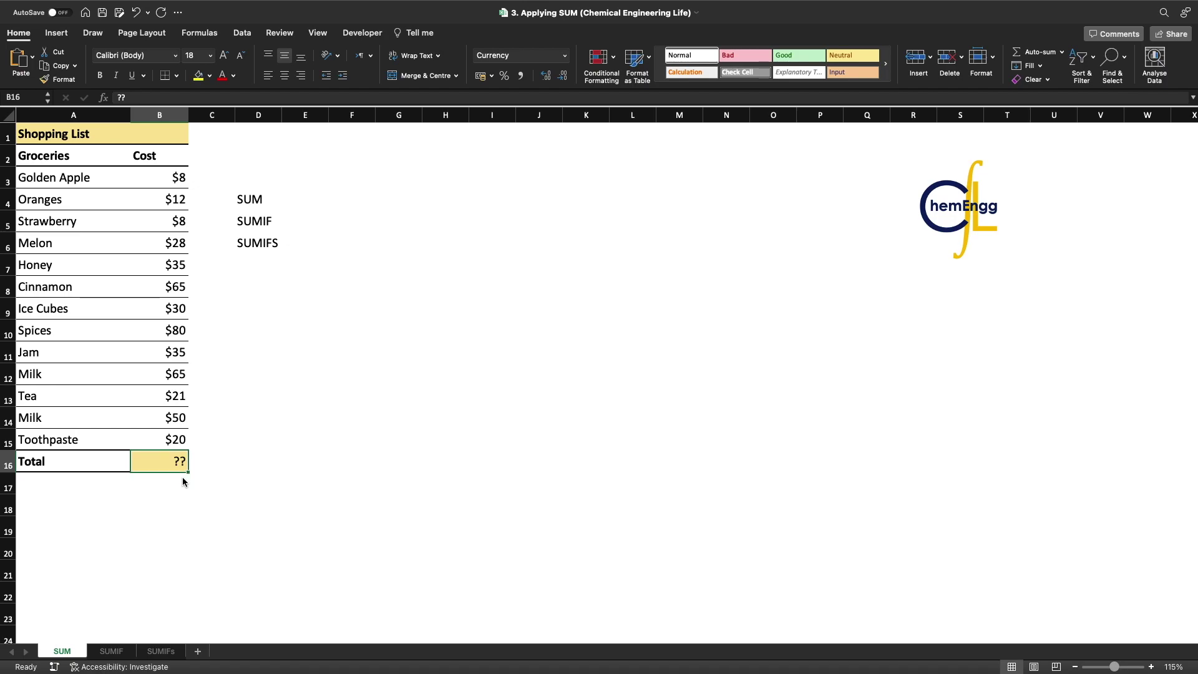
text(=SUM()
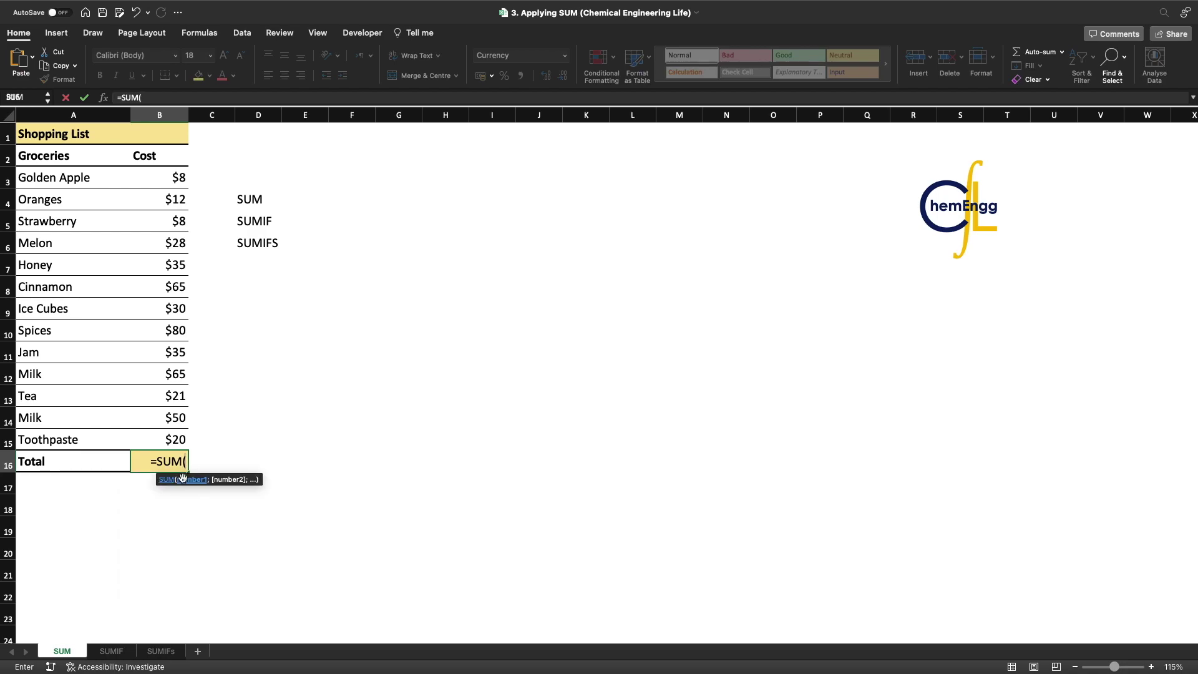
key(Tab)
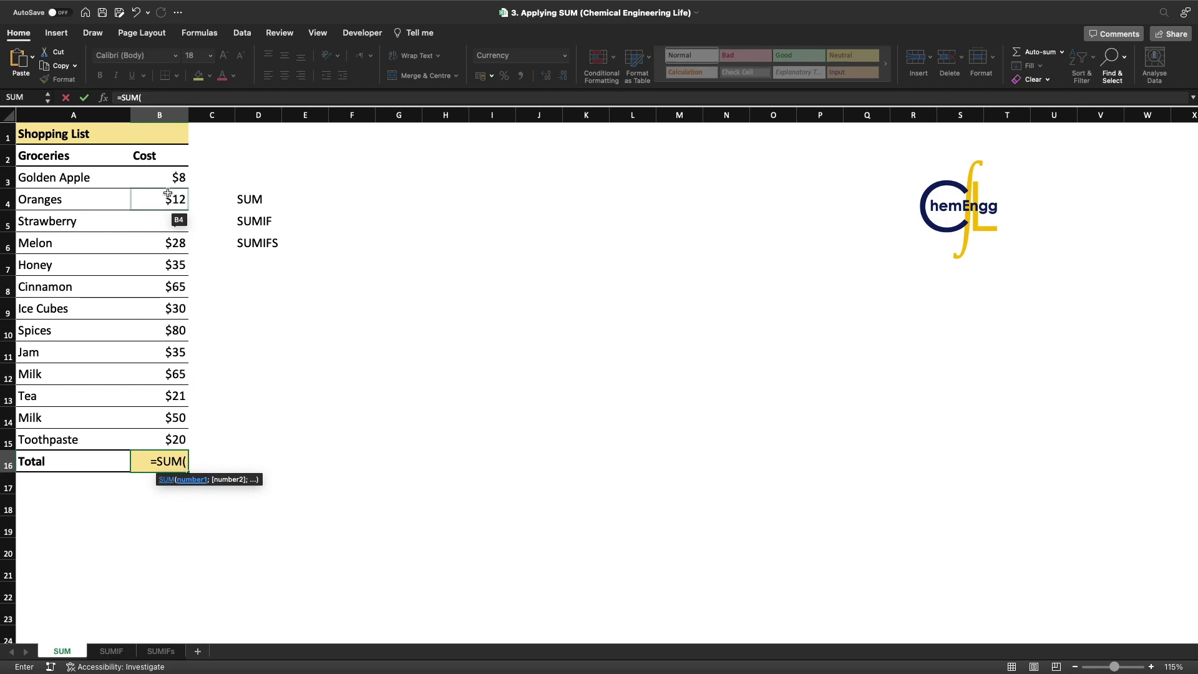
drag(169, 184, 167, 435)
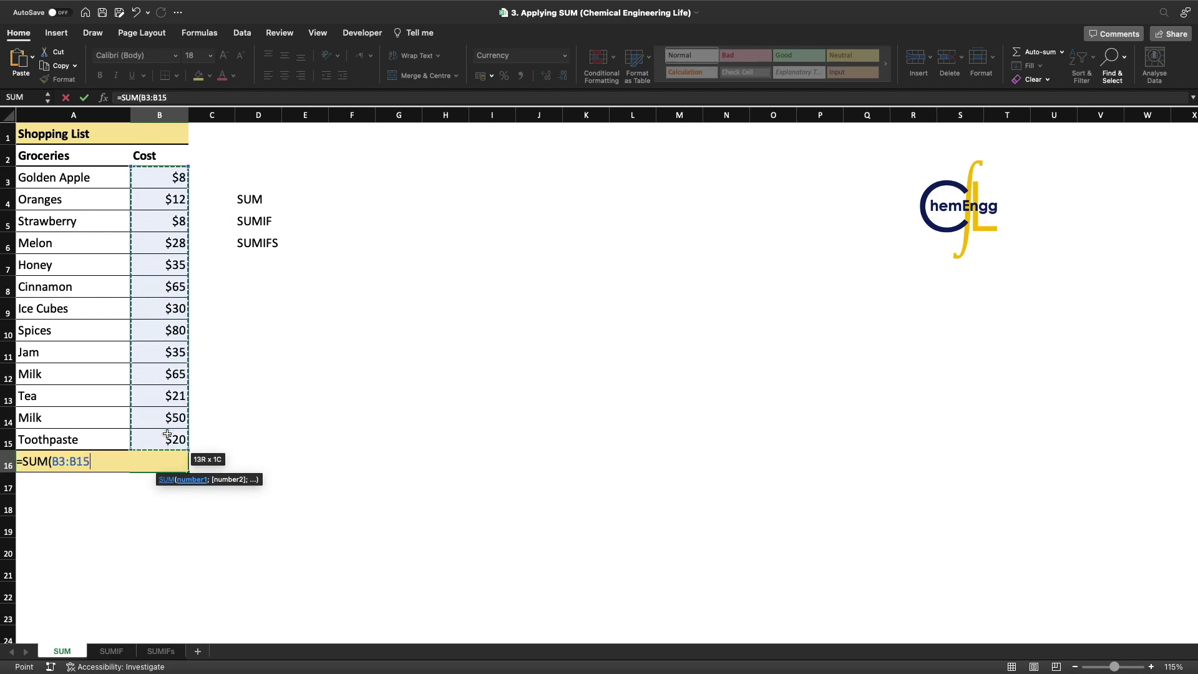
text())
key(Return)
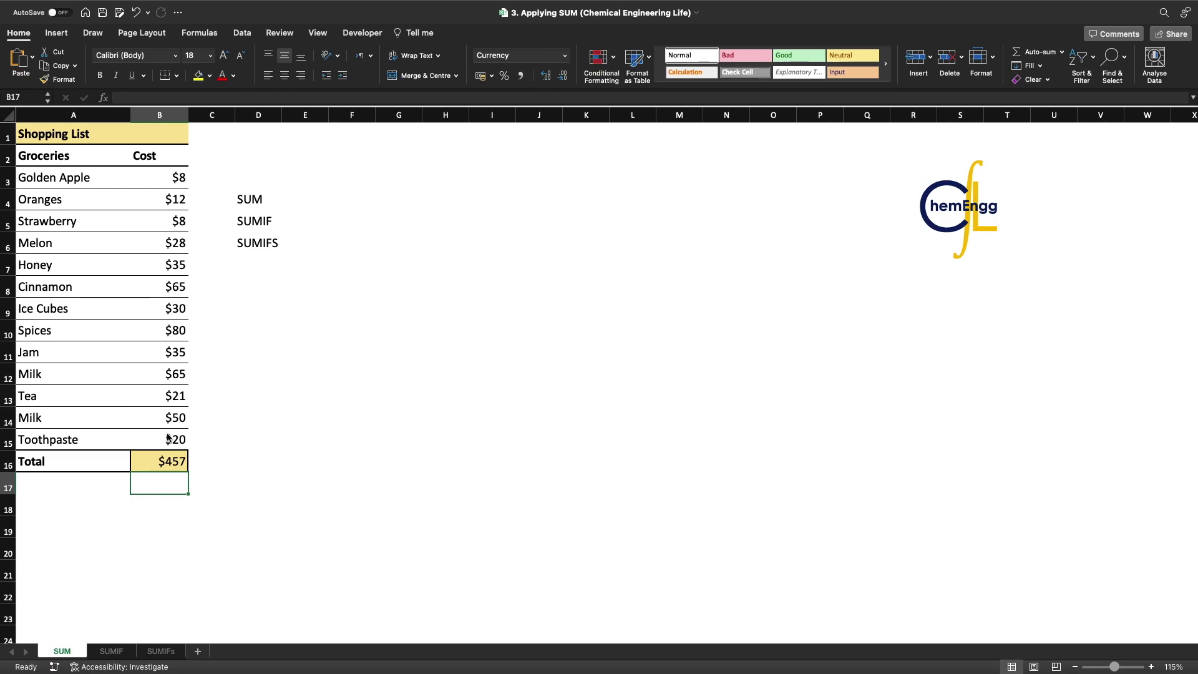
- Replace the total formula in B16 with =SUM(B3:B10) to add only the costs through Spices
key(Up)
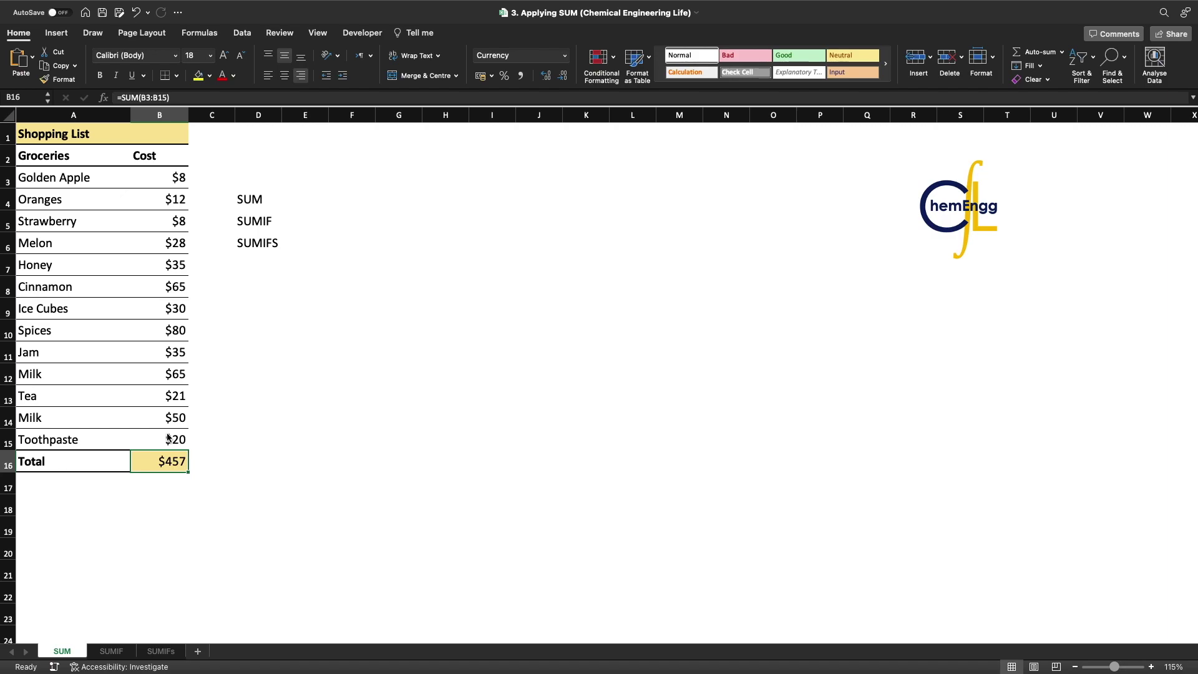
text(=sum()
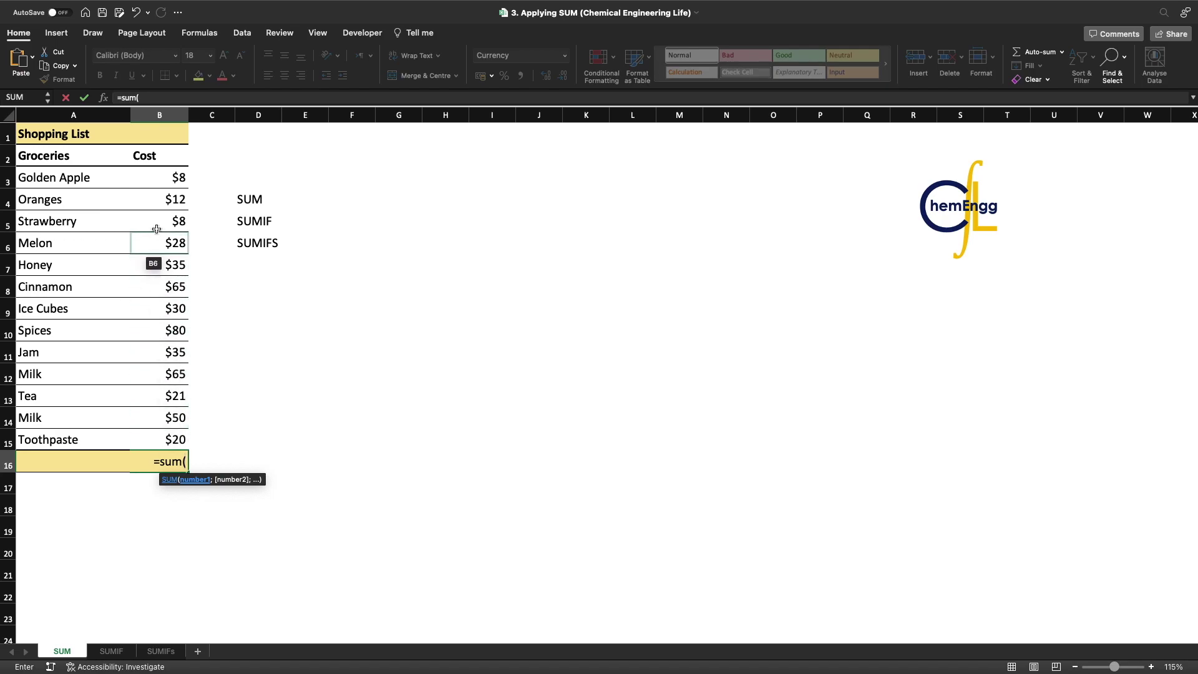
drag(170, 180, 167, 322)
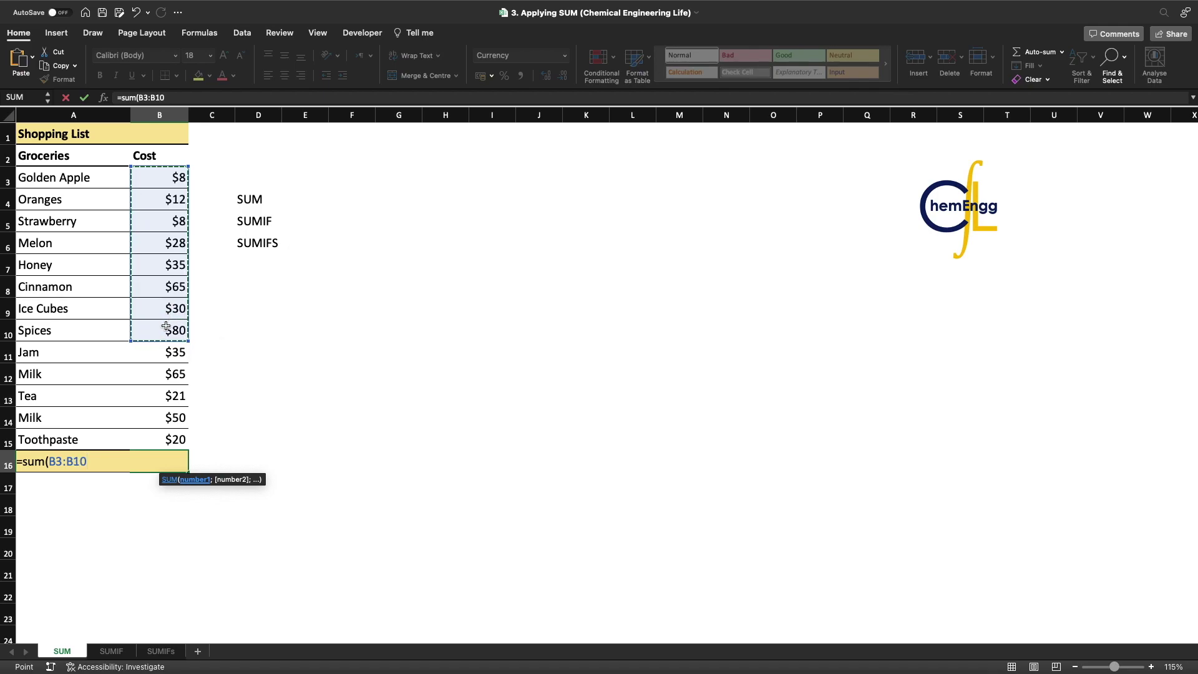
text())
key(Return)
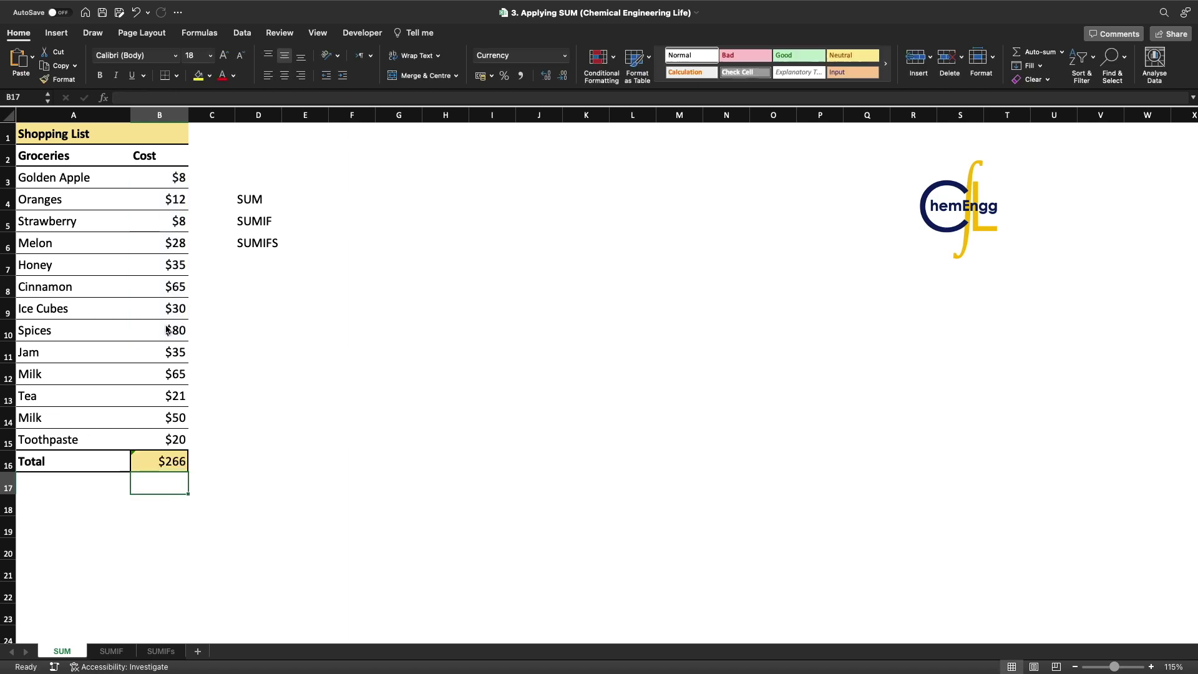
- Extend the SUM range in B16 down to B15 so the formula includes costs through Toothpaste
key(Up)
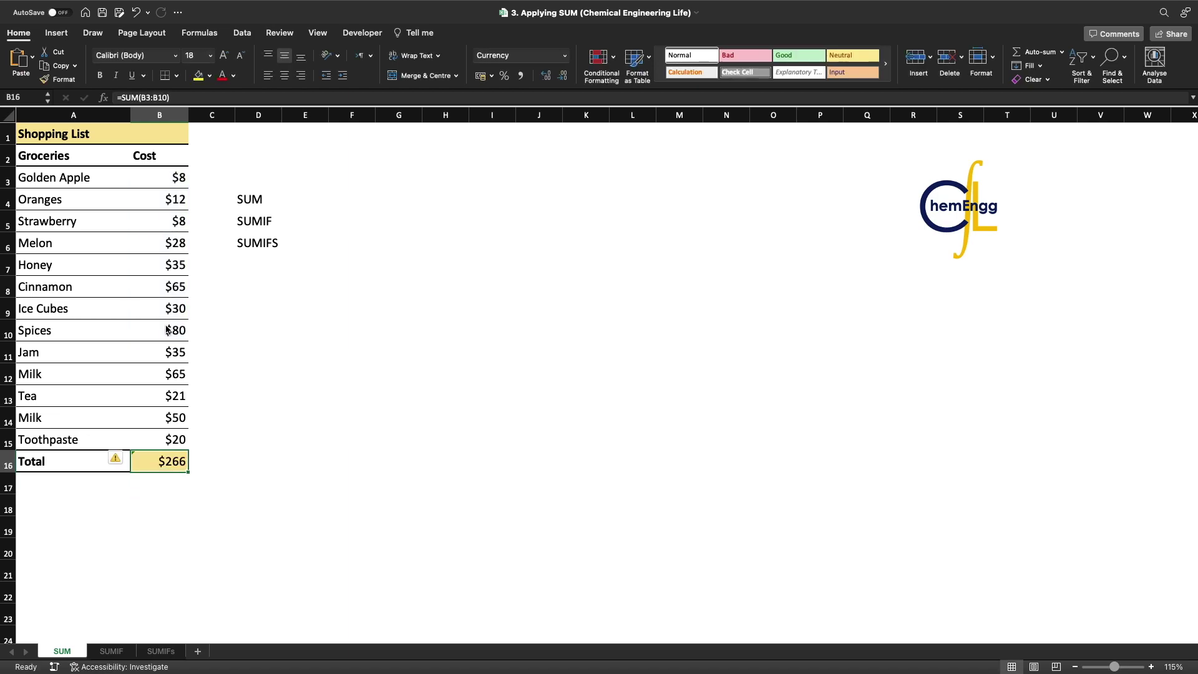
text(3)
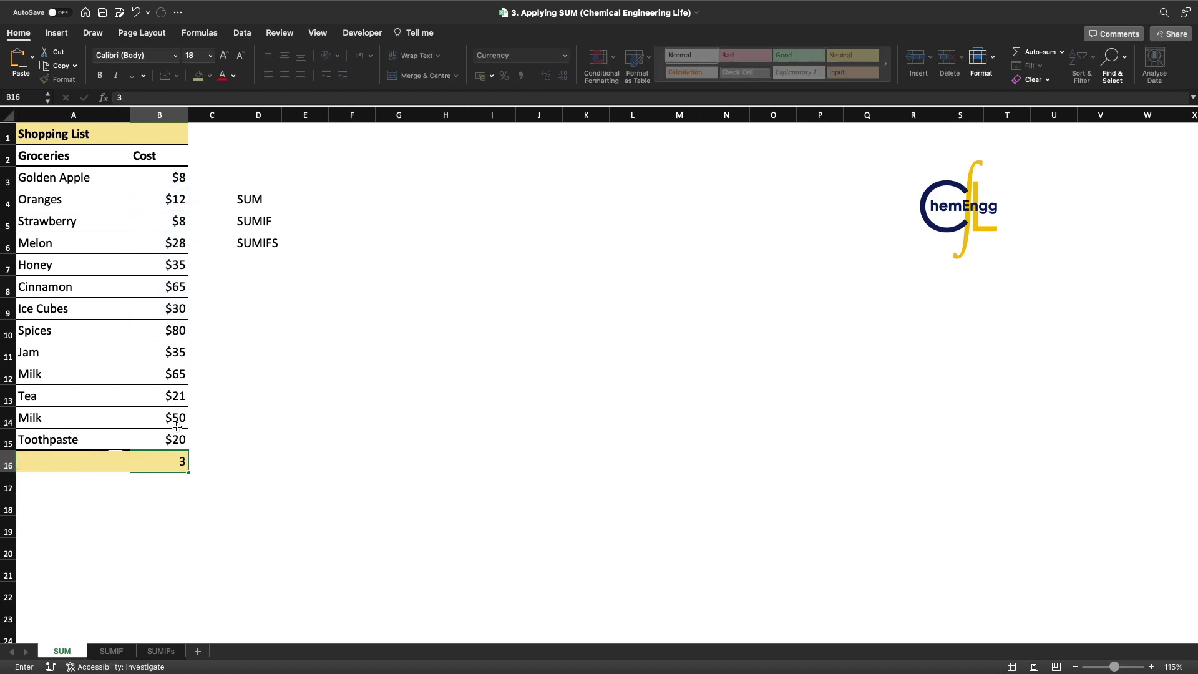
key(super+z)
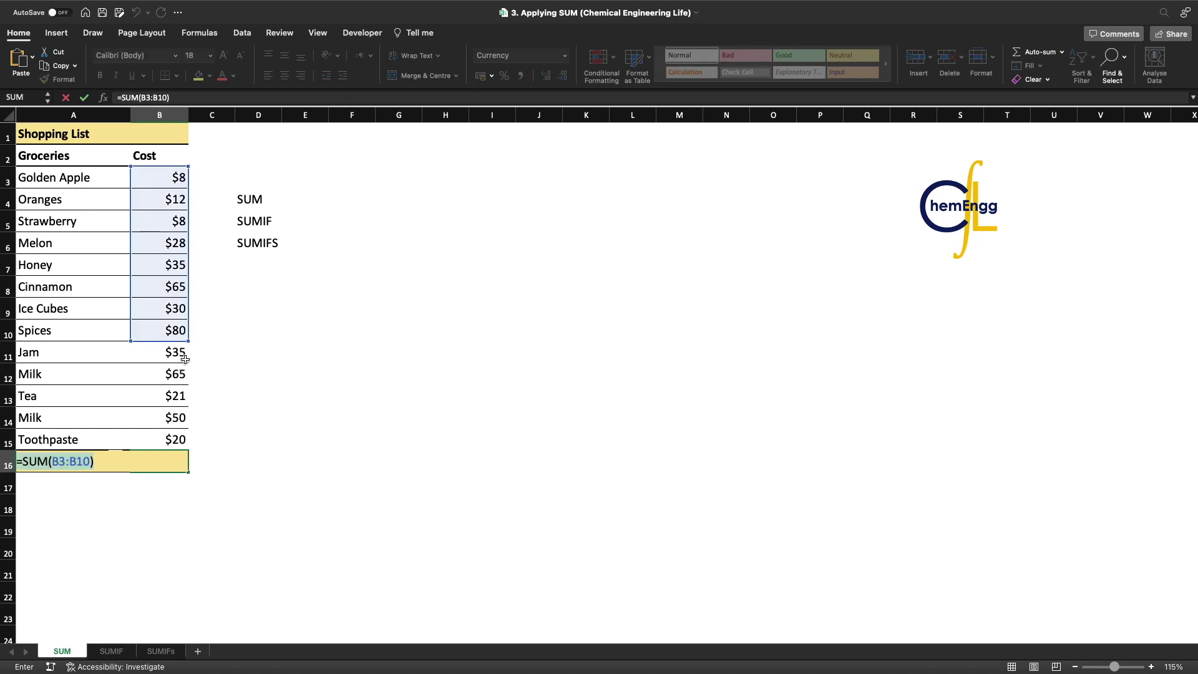
drag(188, 340, 175, 440)
key(Return)
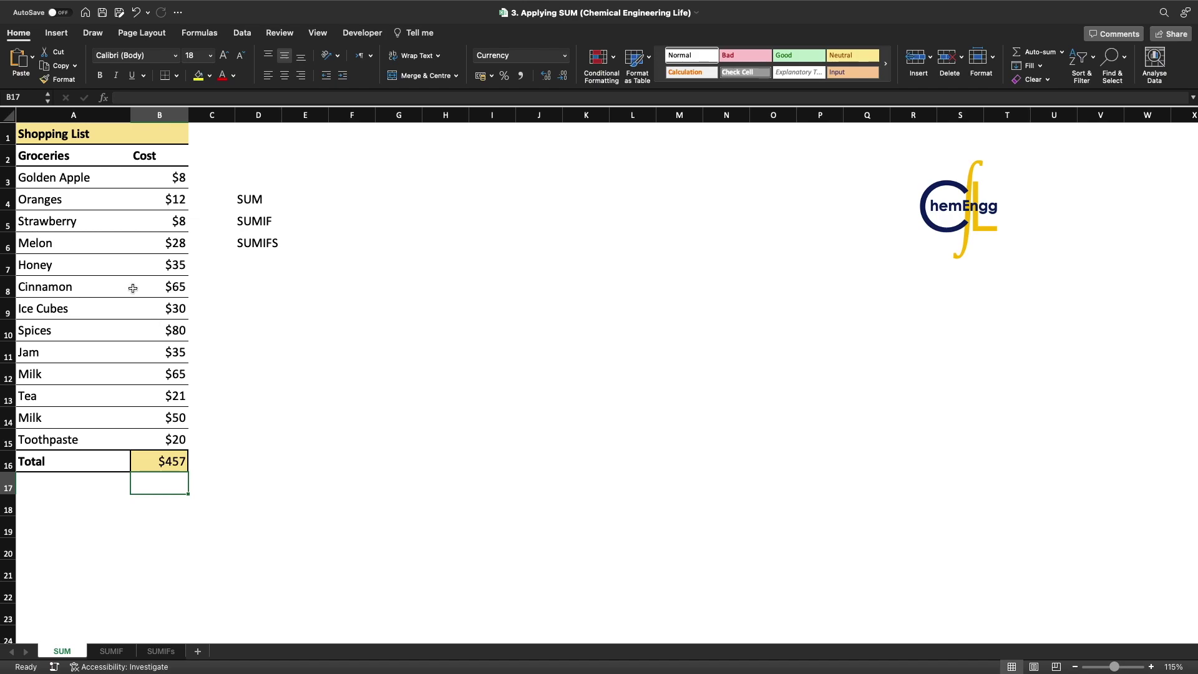
- Review the grocery names, the individual costs in B3:B15 and the total formula in B16
click(152, 292)
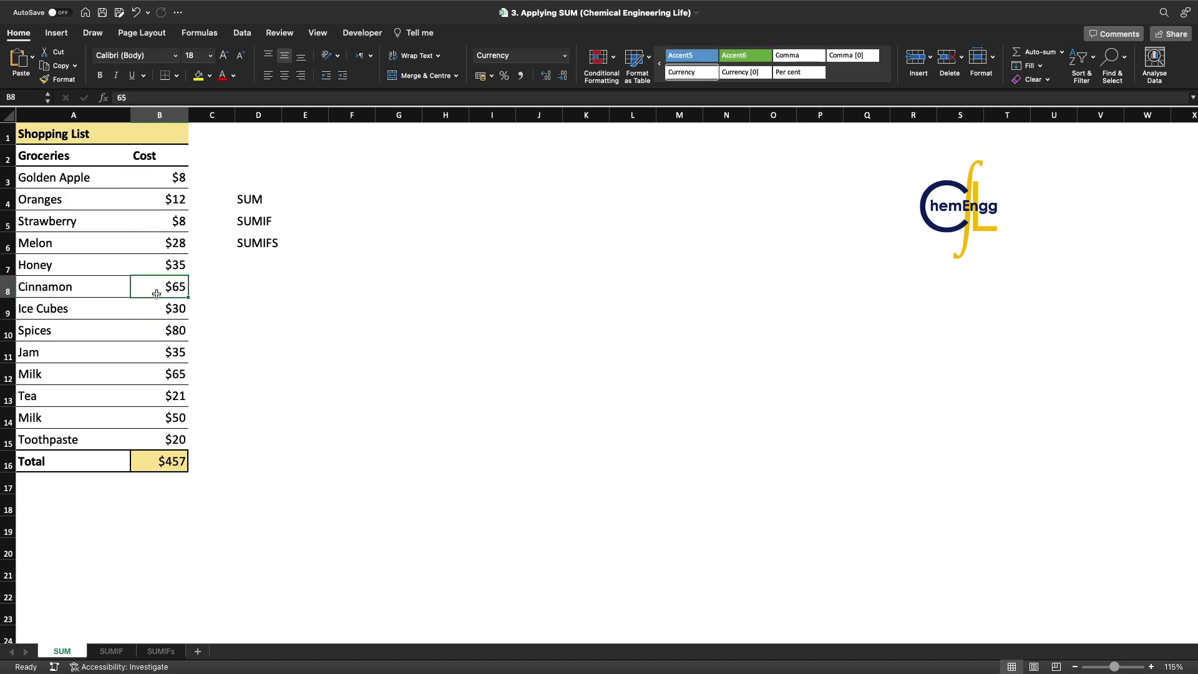
drag(84, 179, 88, 424)
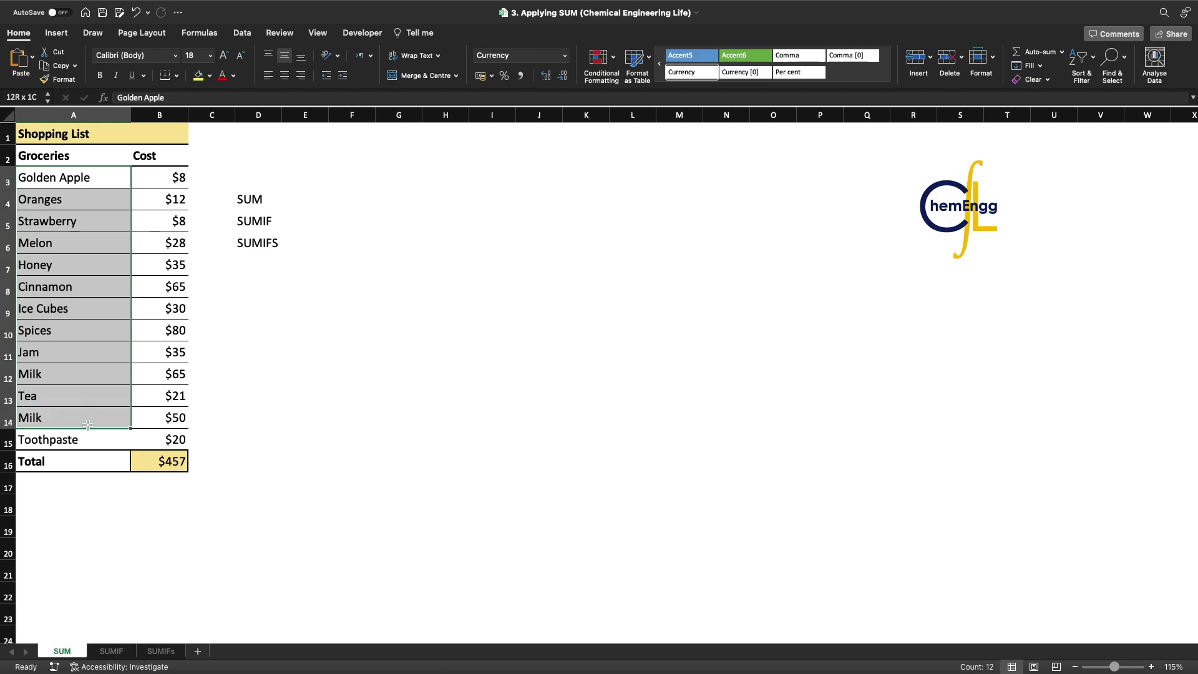
drag(163, 182, 165, 440)
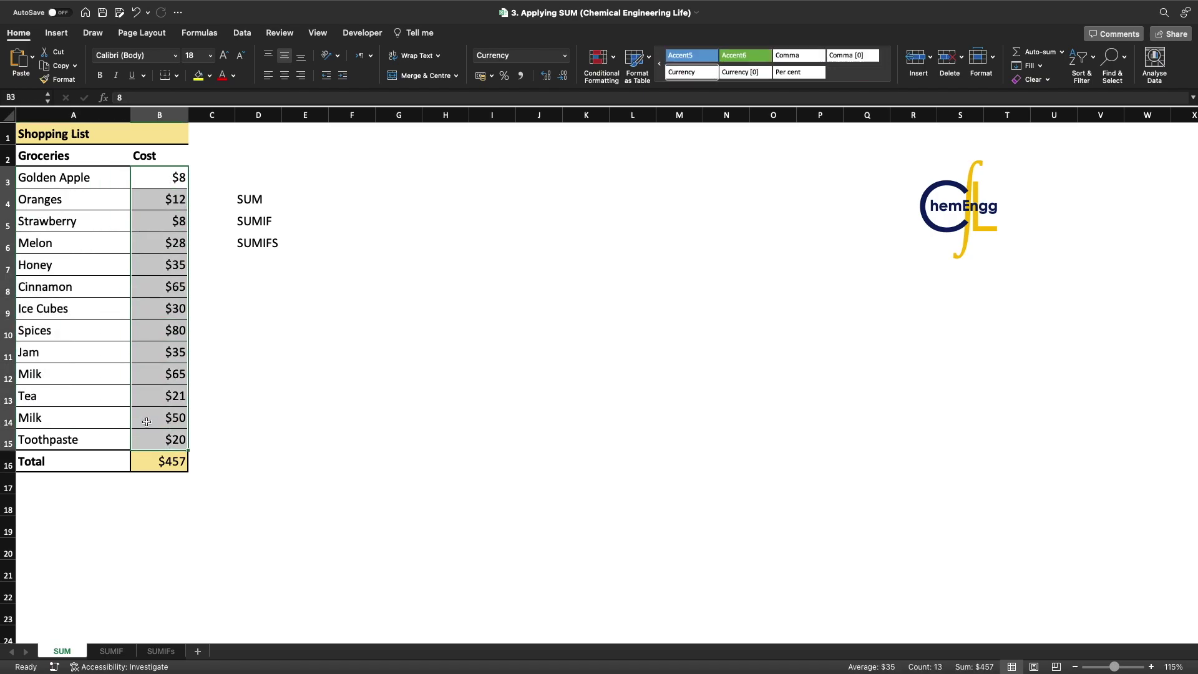
click(117, 464)
click(164, 465)
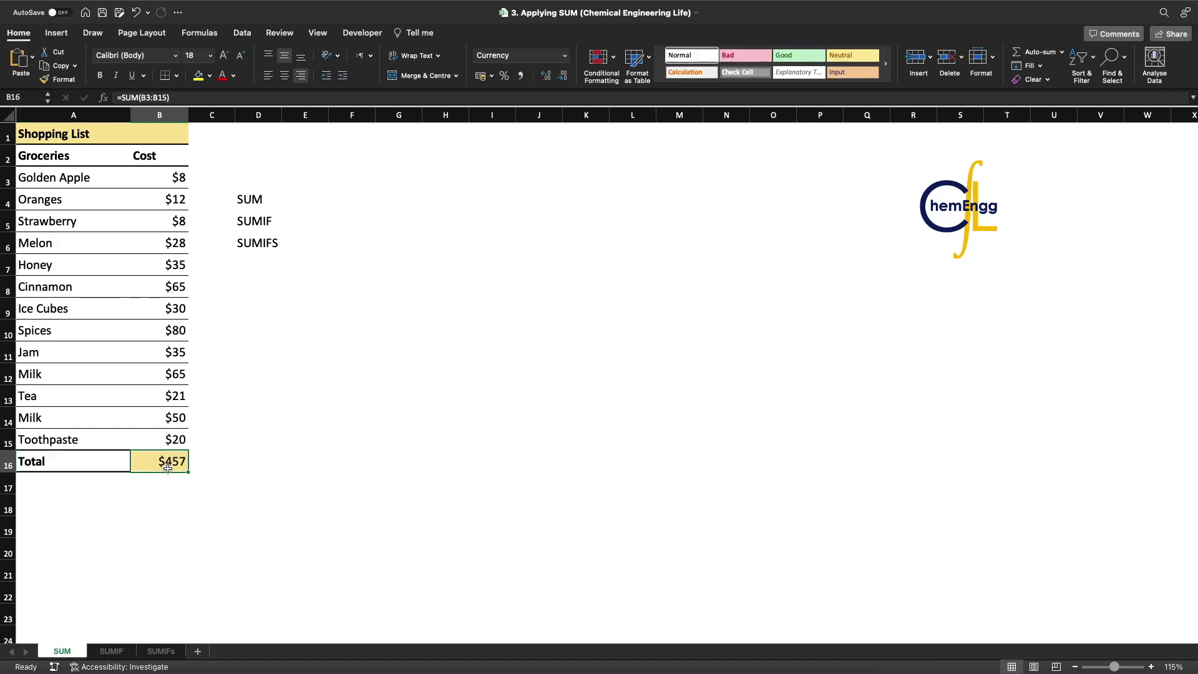
drag(167, 440, 170, 182)
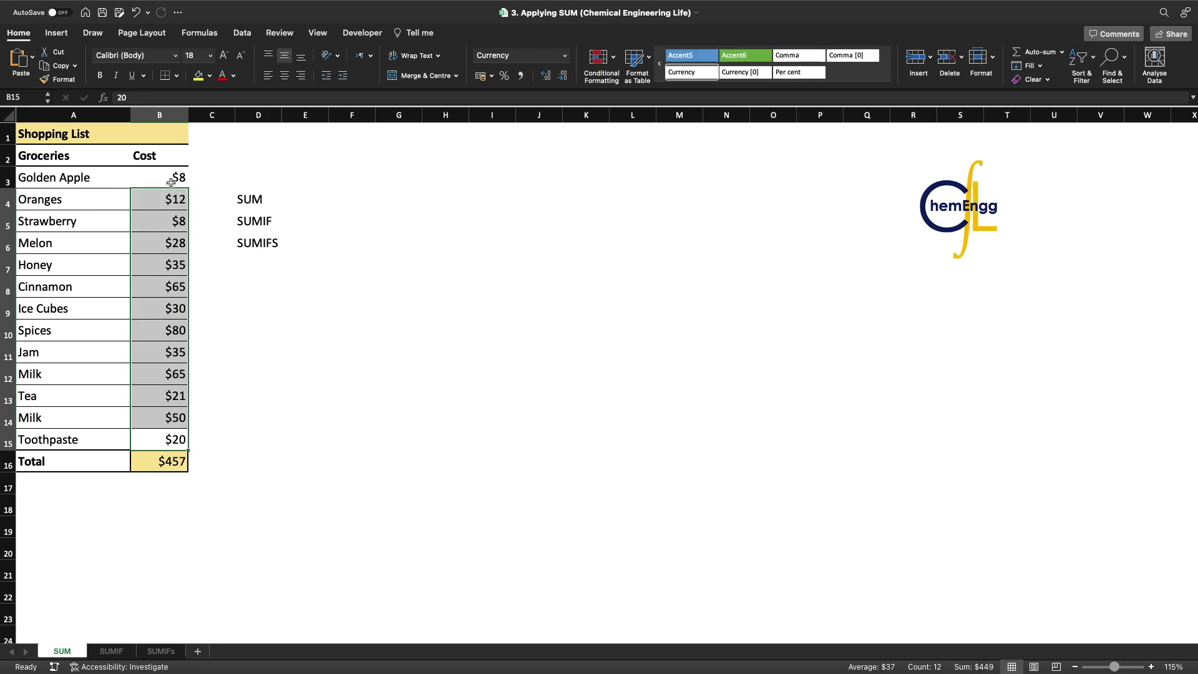
click(171, 182)
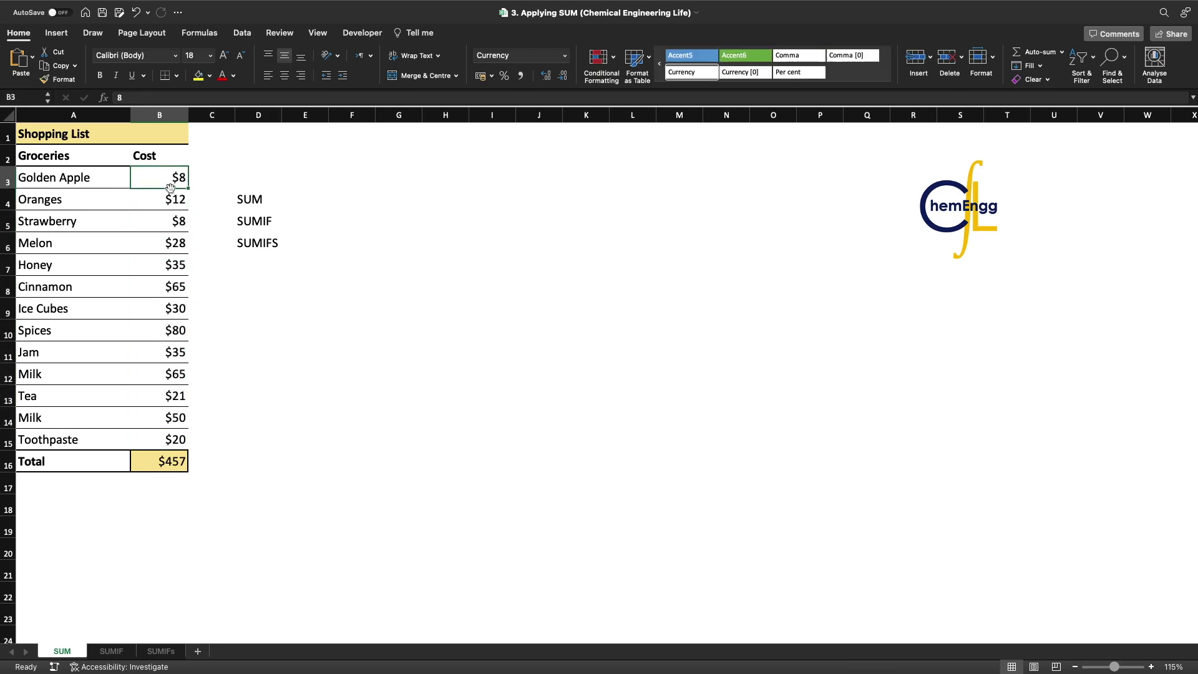
- Open the SUMIF sheet and examine the Grocery, Category and Cost columns of its shopping list
click(110, 652)
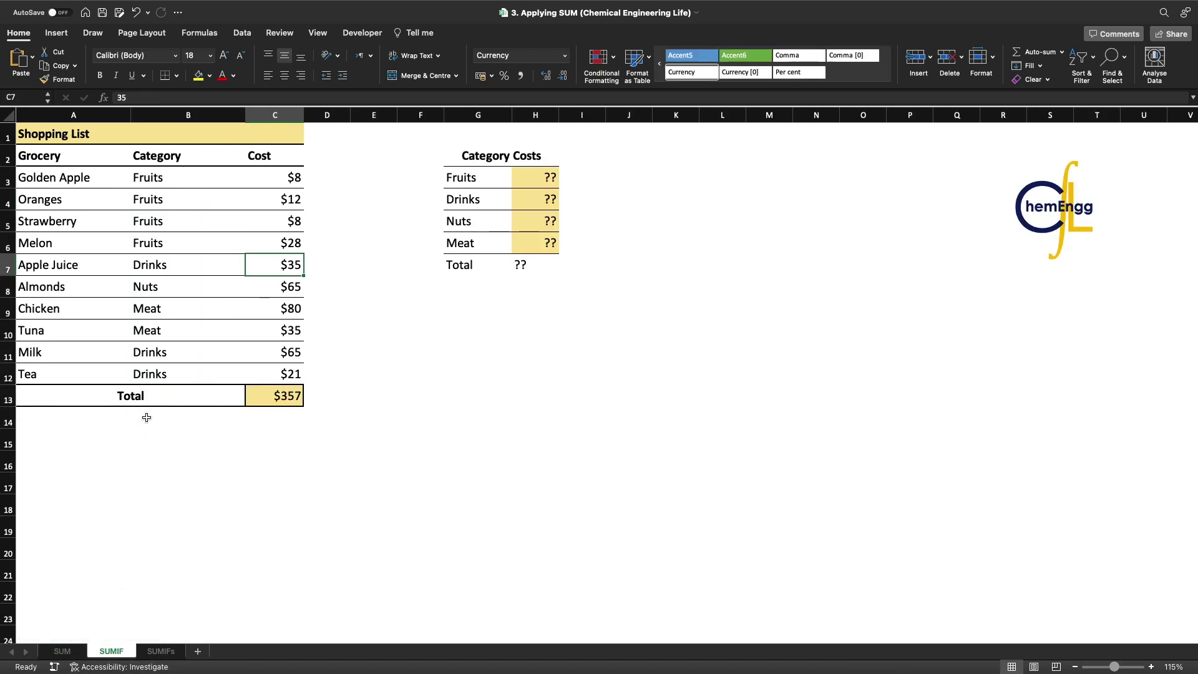
drag(66, 159, 80, 374)
drag(187, 155, 172, 360)
click(276, 176)
drag(274, 198, 279, 355)
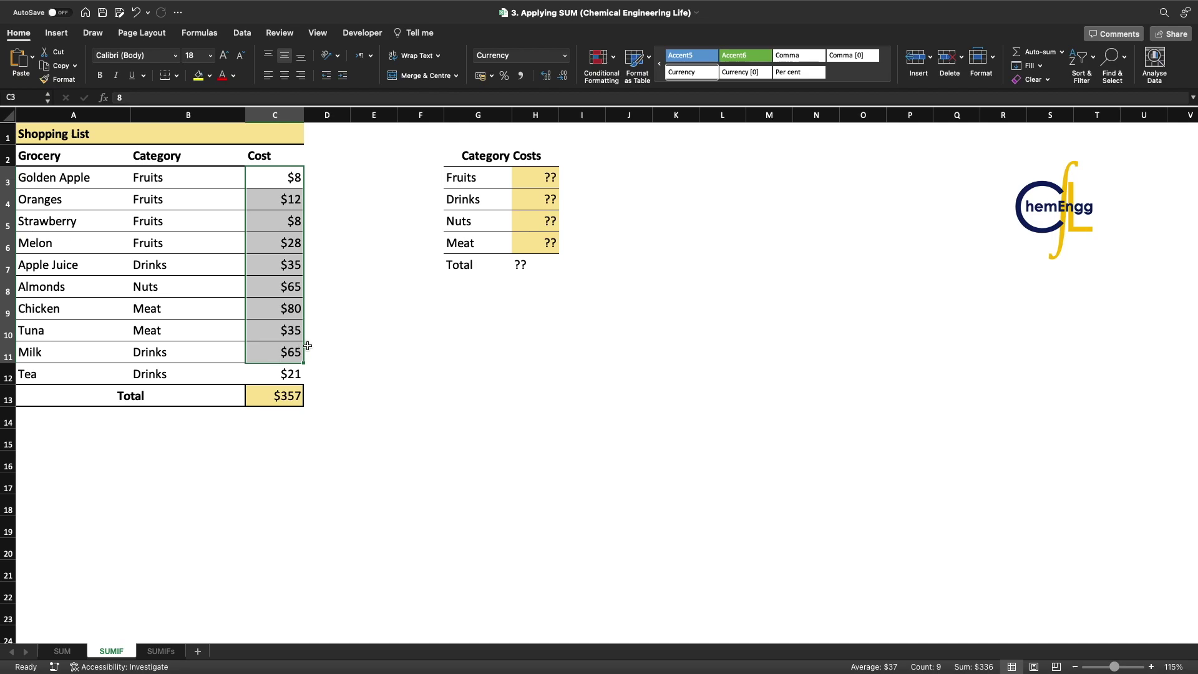
click(272, 255)
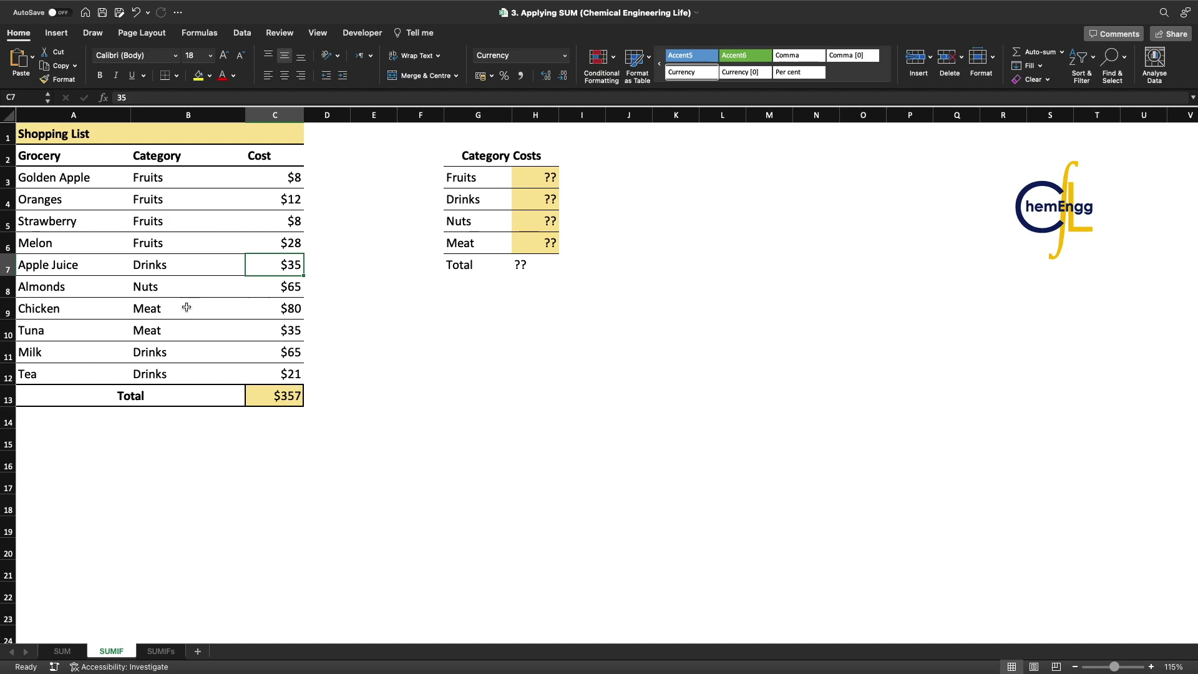
- Examine the category entries and highlight the Fruits rows with their costs in B3:C6
drag(177, 287, 172, 354)
click(174, 328)
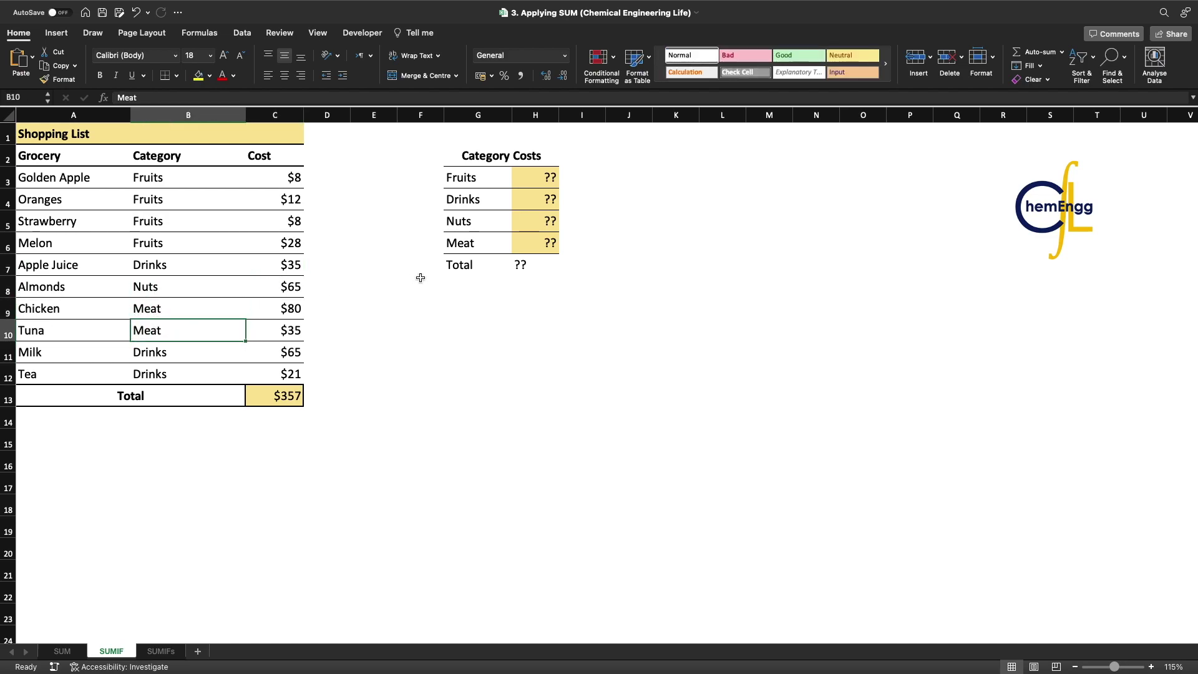
click(288, 181)
click(290, 199)
click(290, 222)
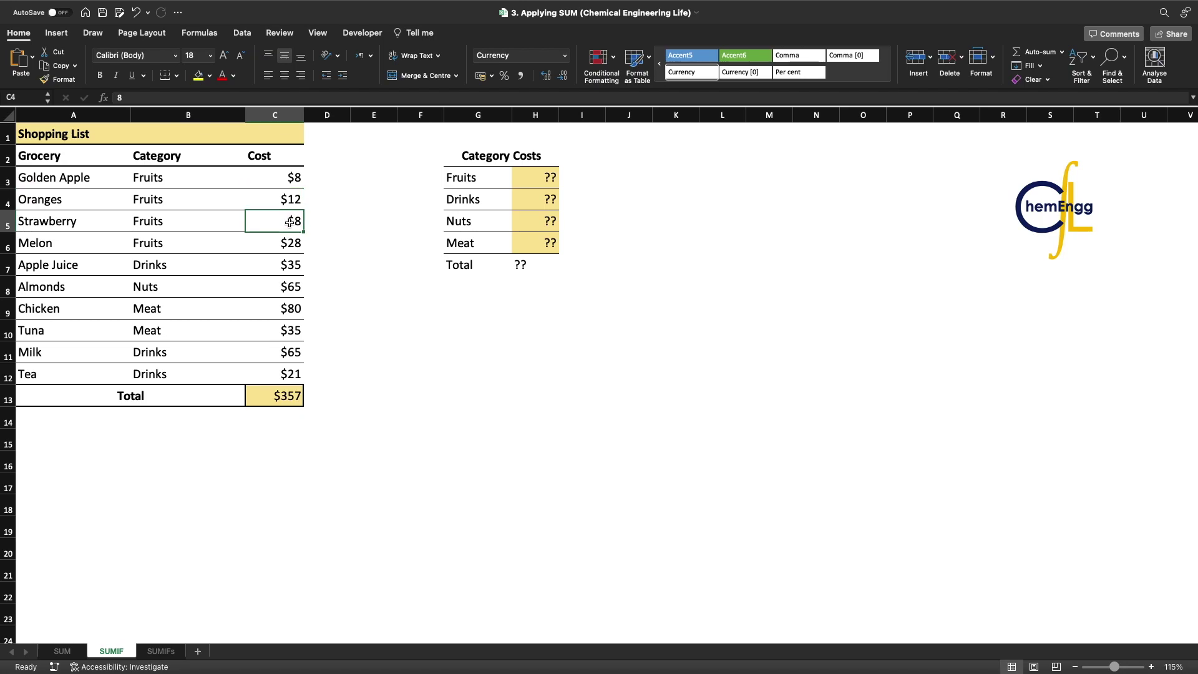
drag(289, 229, 232, 246)
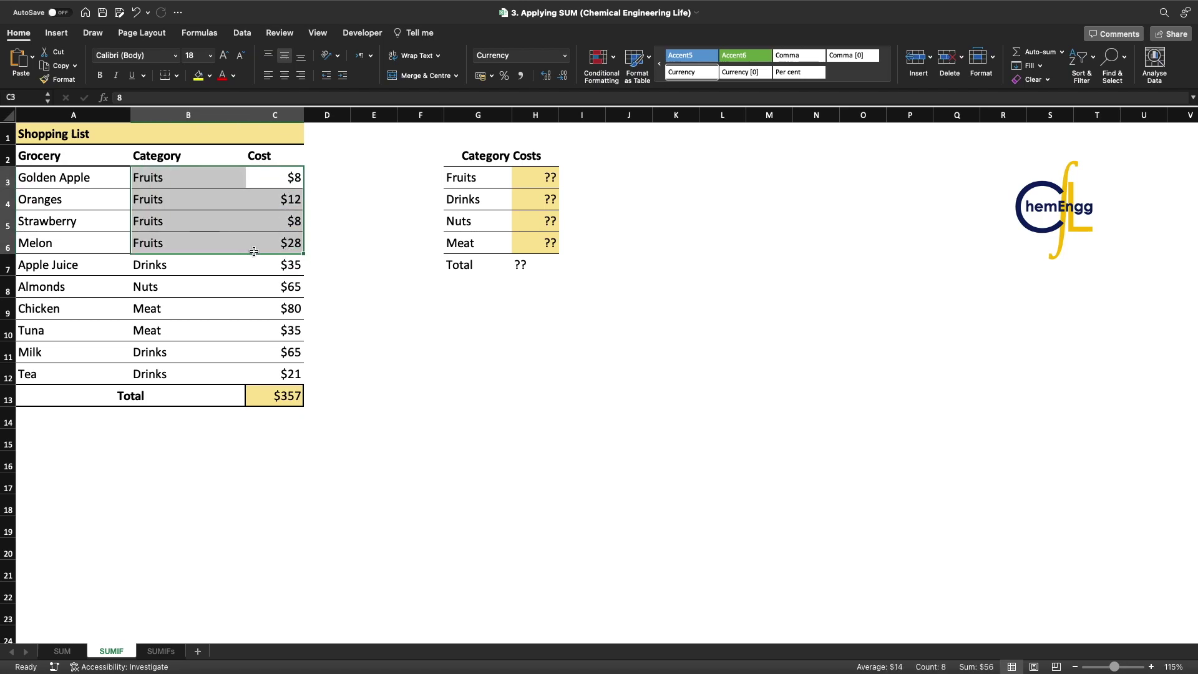
- Enter the label SUMIF in cell G10 below the Category Costs table
click(467, 326)
text(SUMIF)
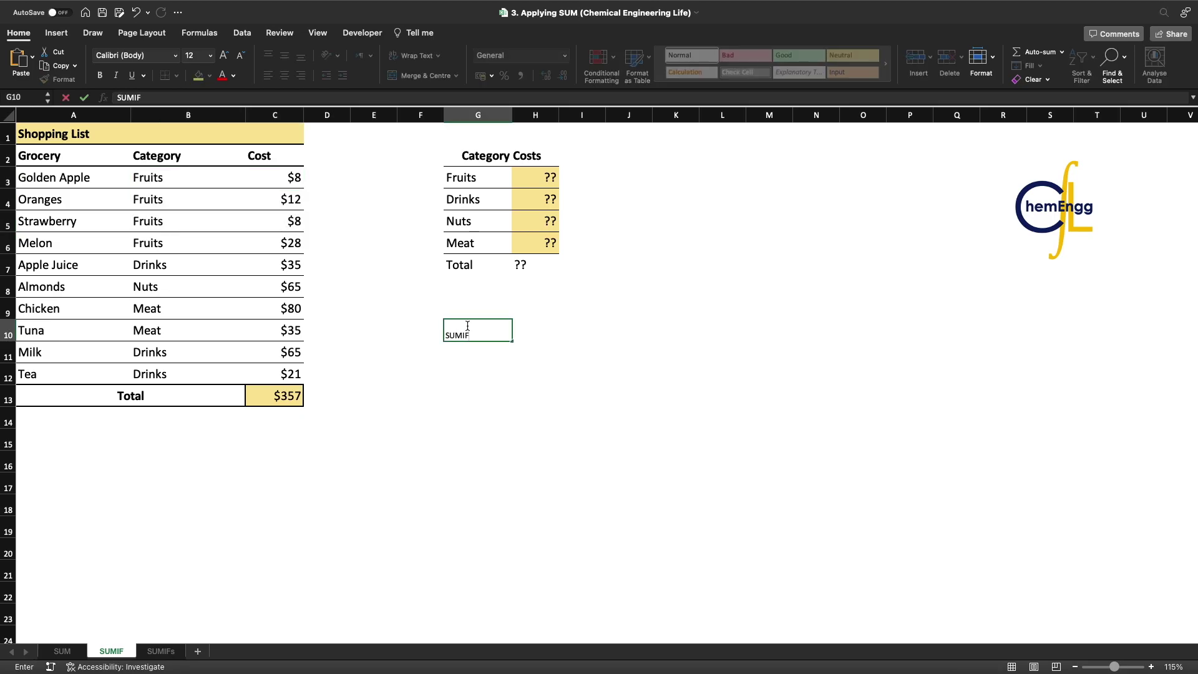
key(Return)
click(467, 325)
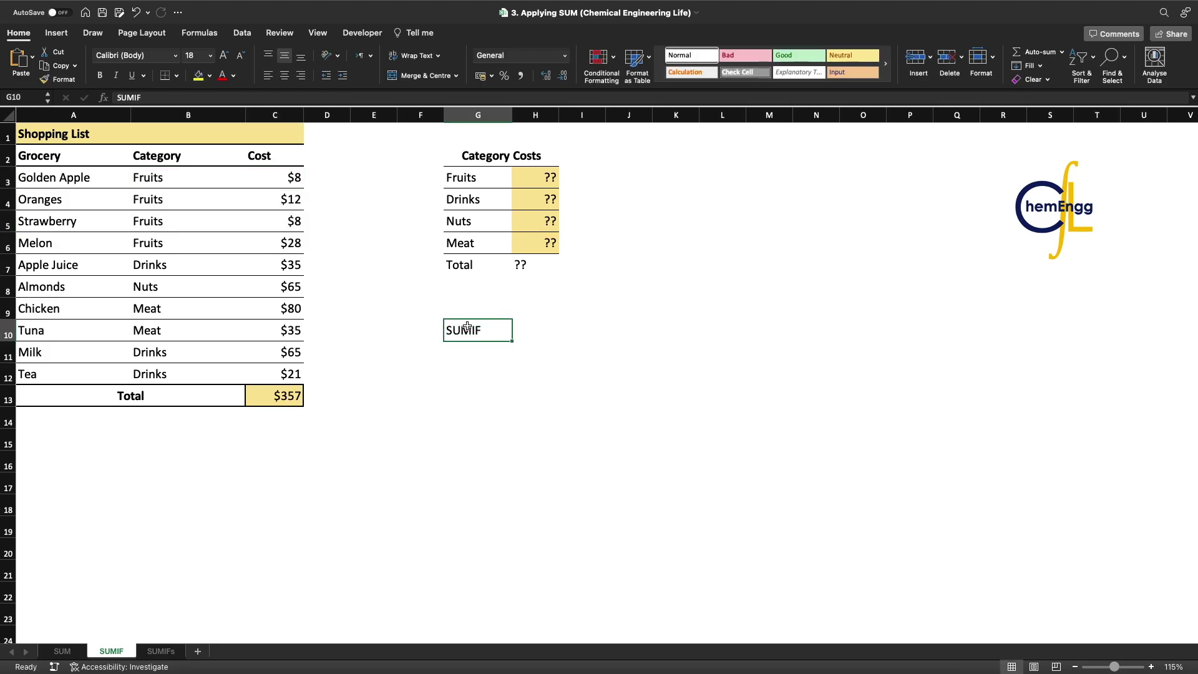
- Start a SUMIF formula for Fruits in H3 with the category range locked as $B$3:$B$12
click(529, 179)
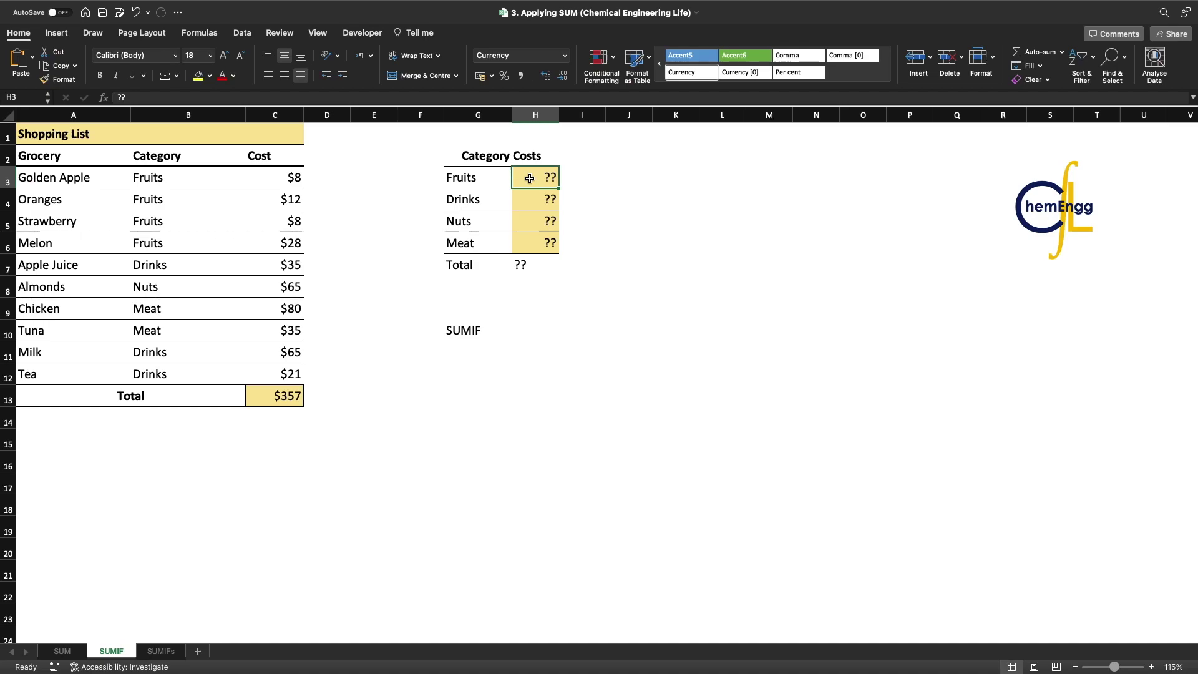
text(=SUMIF()
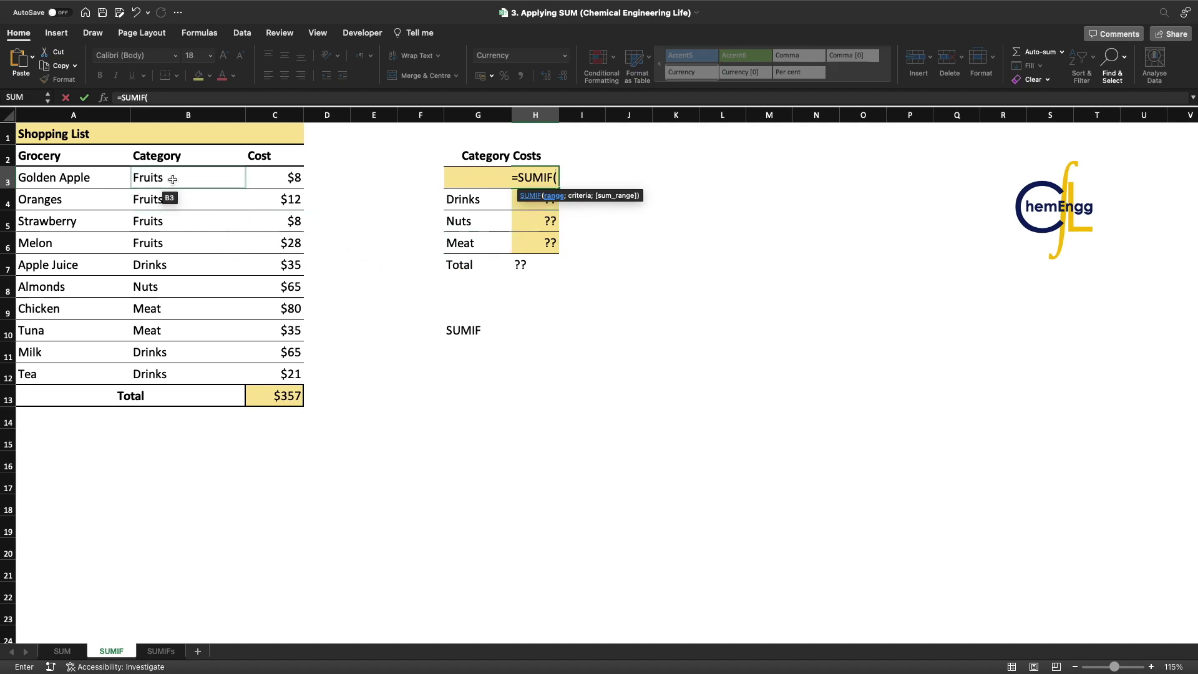
drag(177, 176, 174, 371)
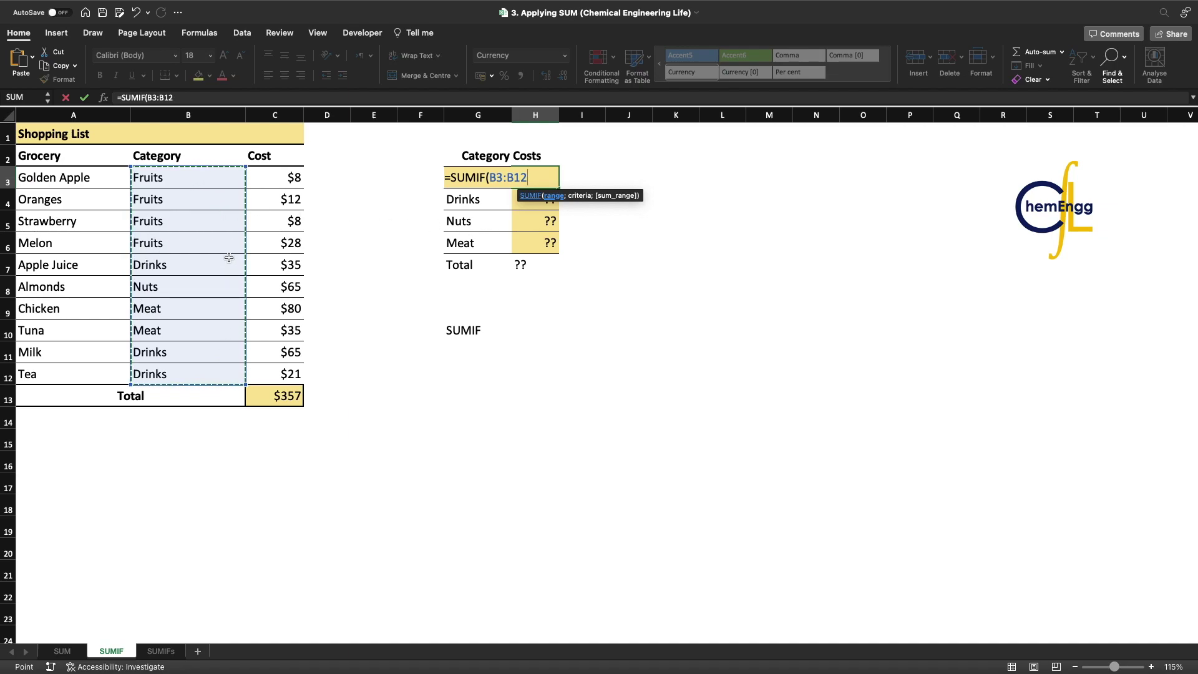
click(179, 98)
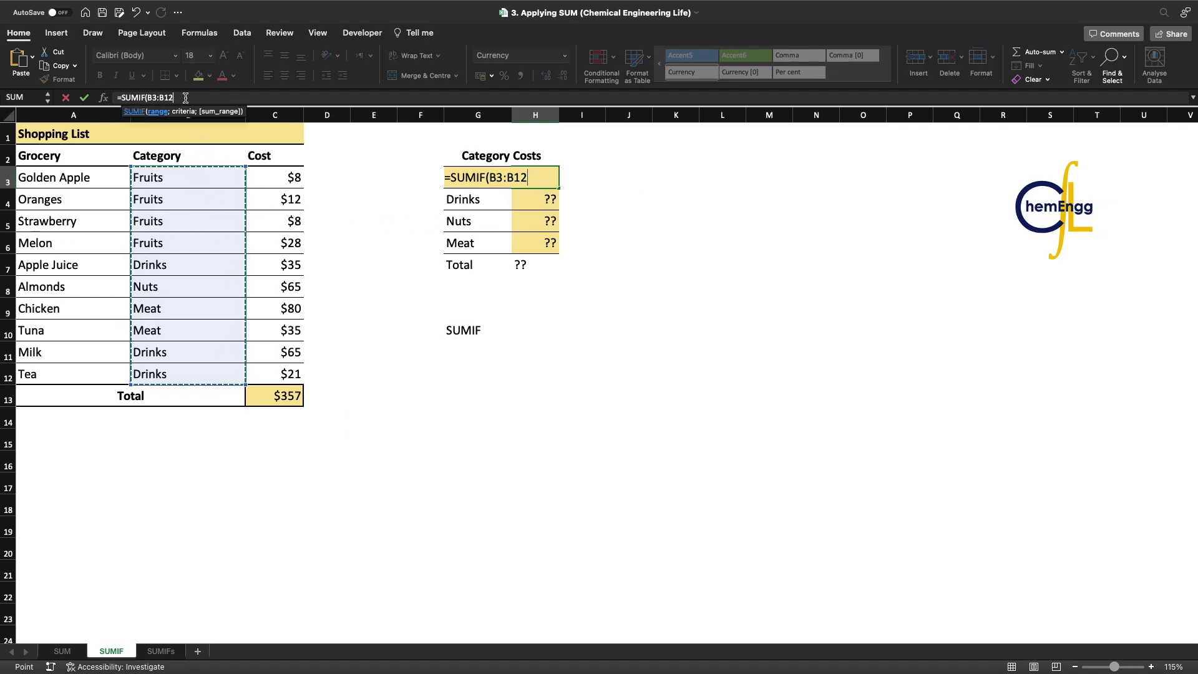
click(149, 99)
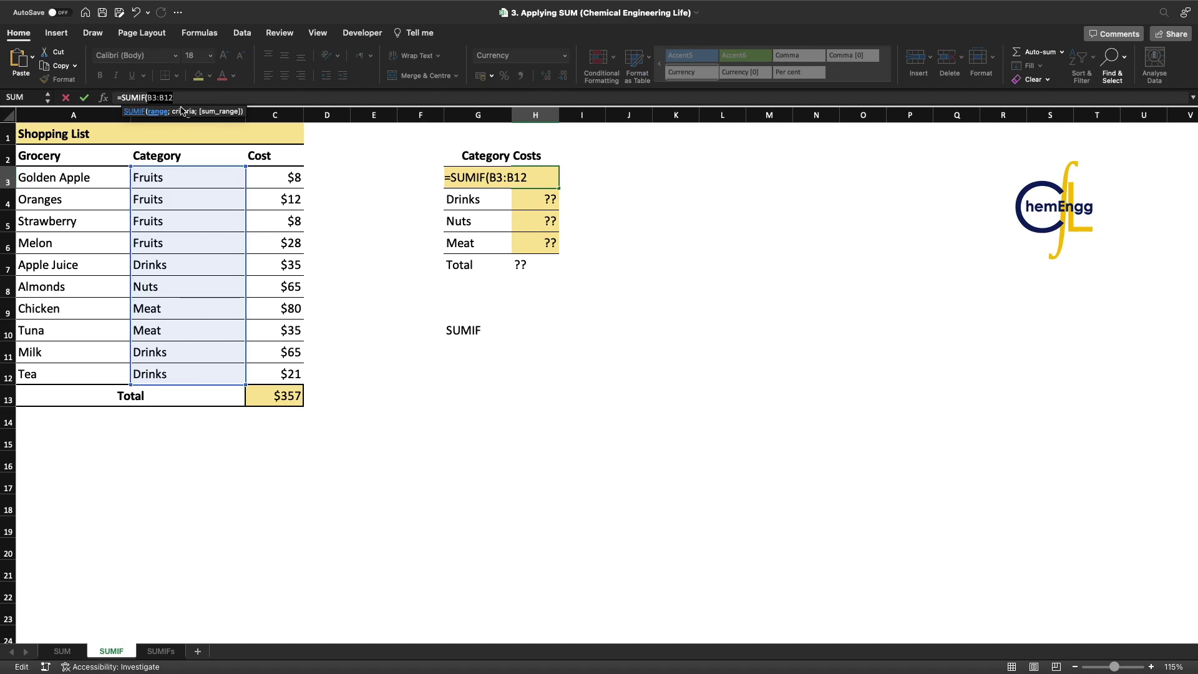
key(F4)
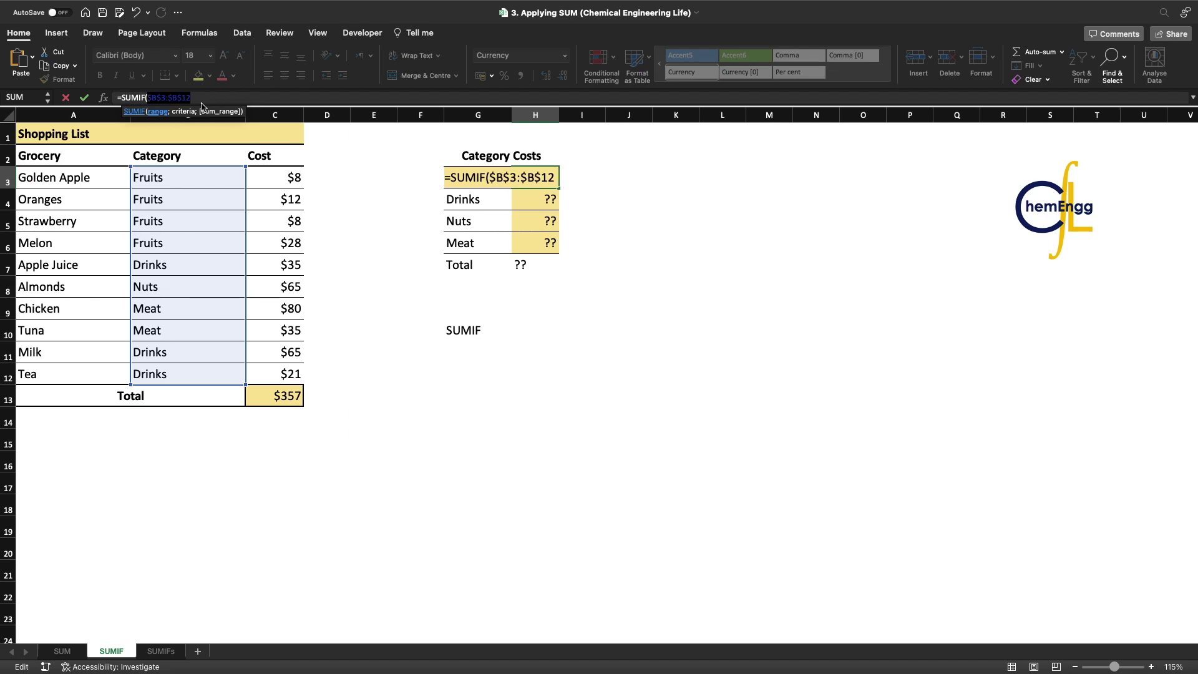
click(204, 99)
text(;)
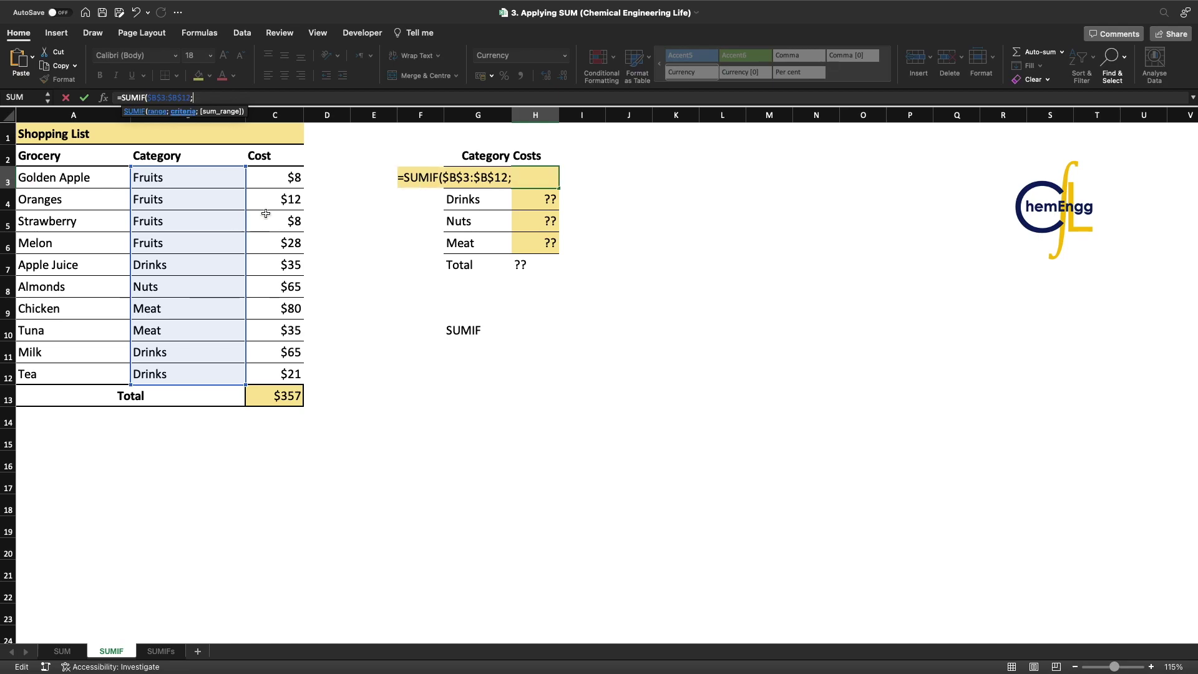
- Complete the H3 formula with G3 as the criterion and the absolute sum range $C$3:$C$12
click(487, 200)
key(Up)
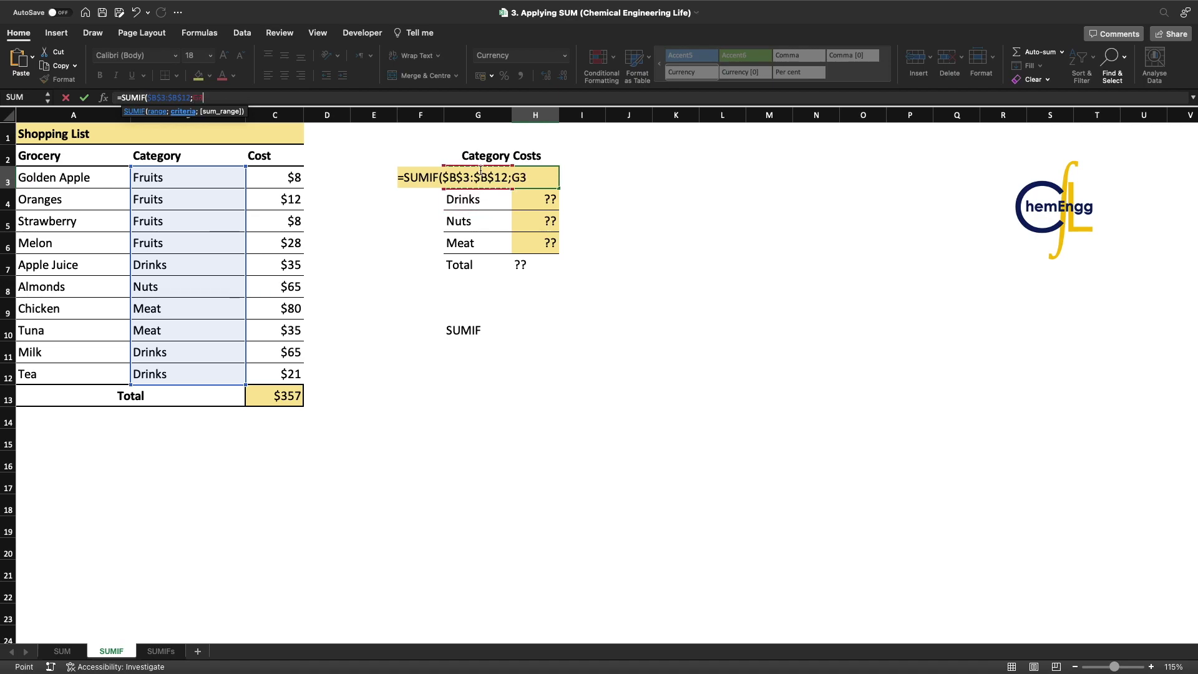
text(;)
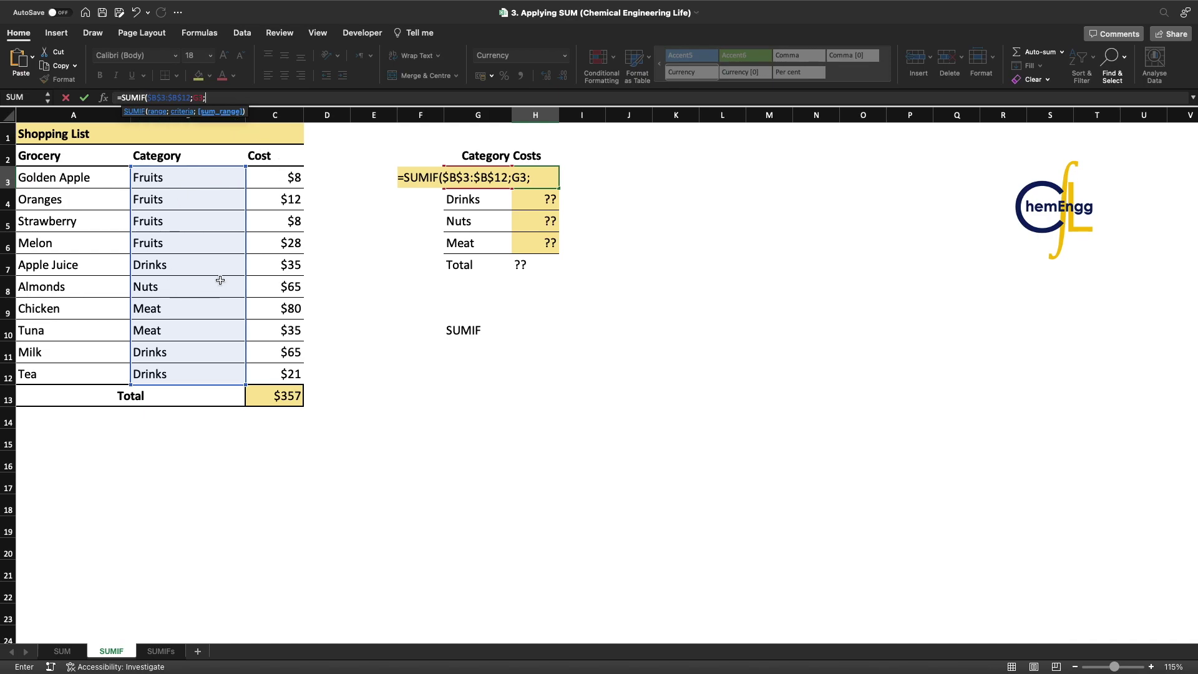
drag(283, 181, 295, 375)
drag(230, 98, 207, 97)
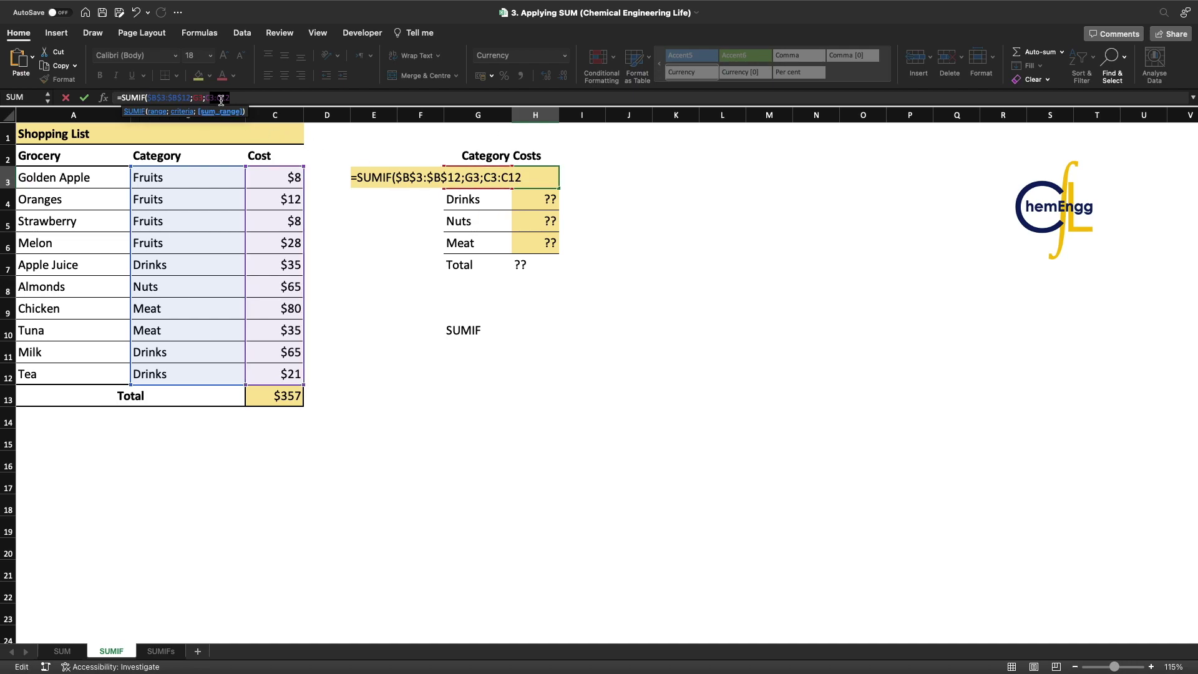
drag(231, 98, 204, 99)
key(F4)
click(270, 97)
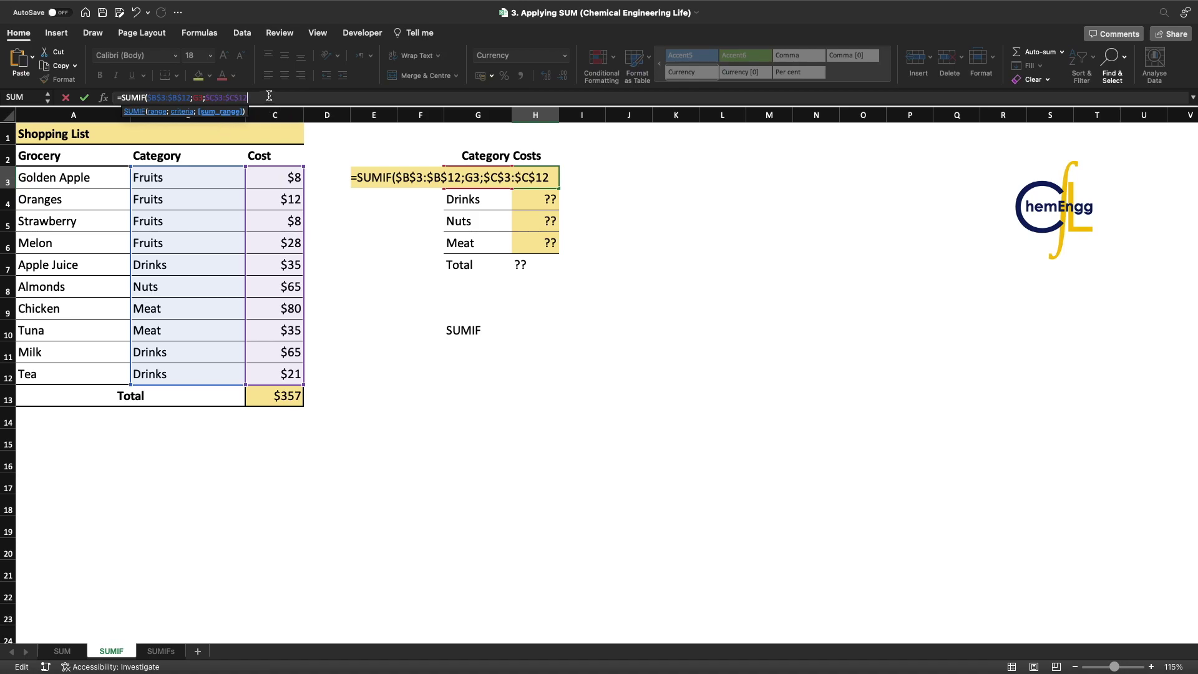
key(Return)
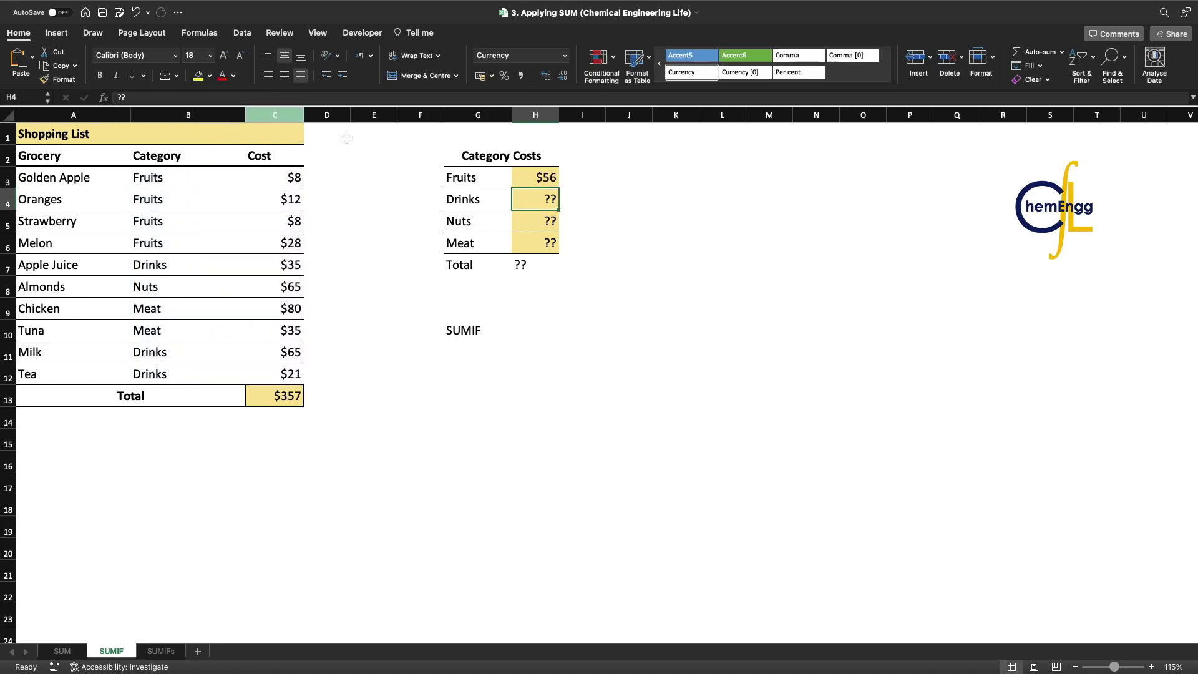
- Copy the Fruits SUMIF formula from H3 down to H6 and check the copied formulas for Drinks, Nuts and Meat
click(536, 178)
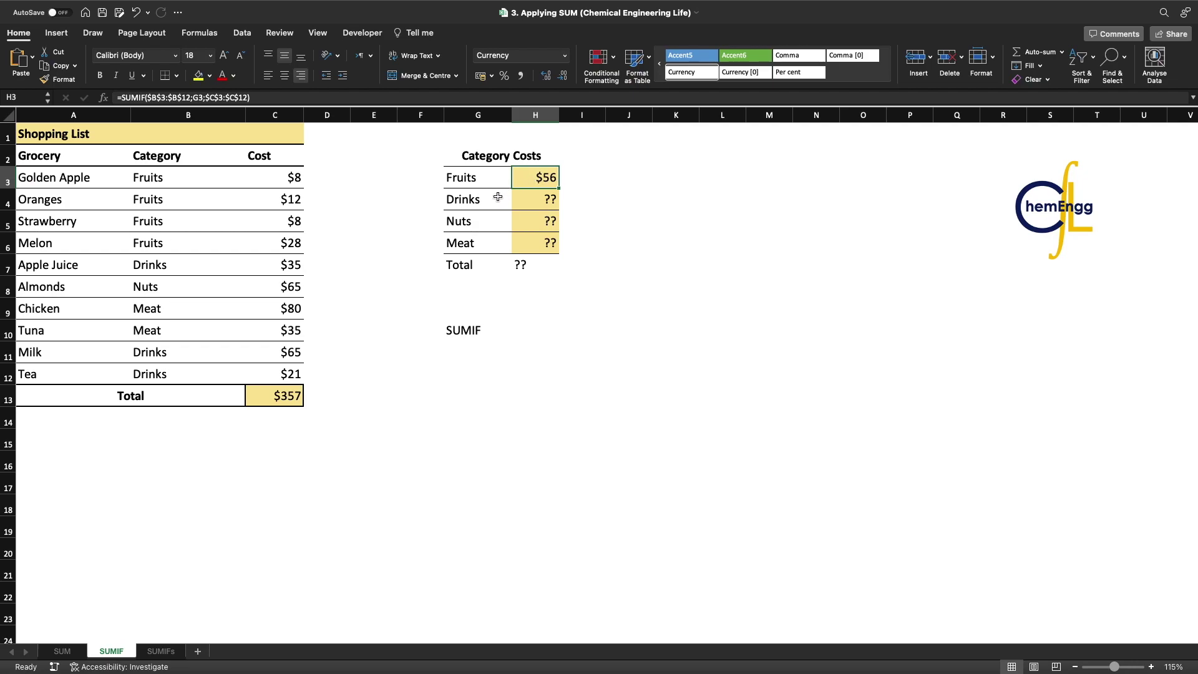
drag(560, 187, 557, 250)
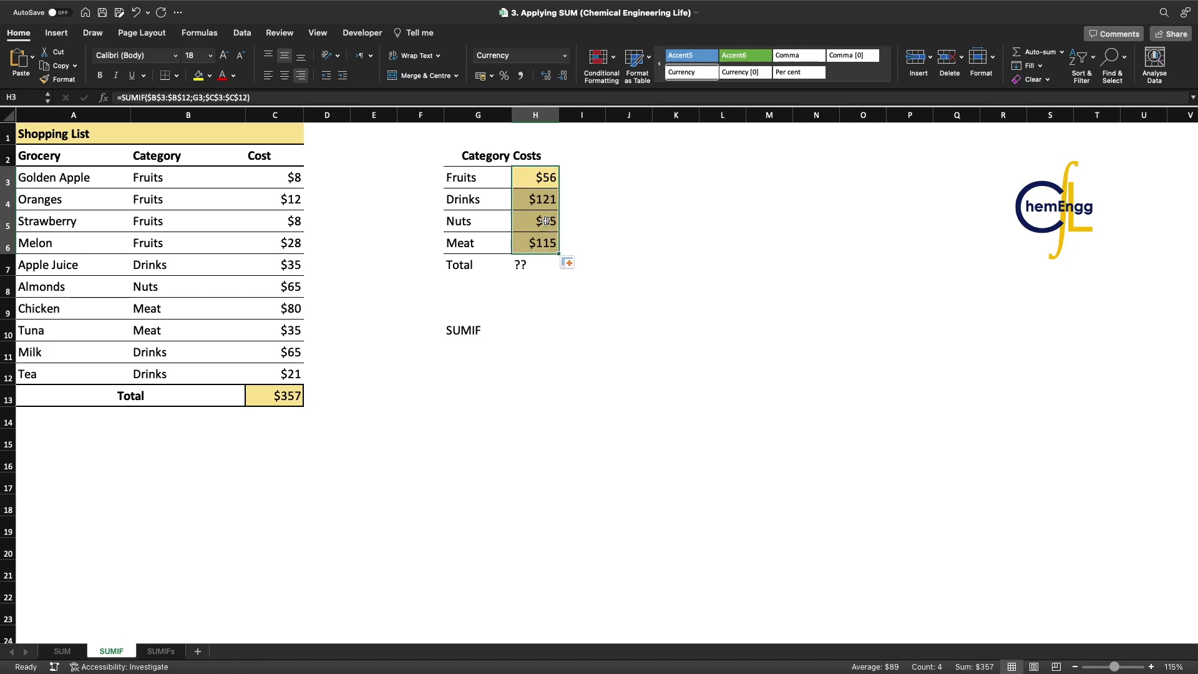
drag(500, 200, 452, 243)
click(532, 205)
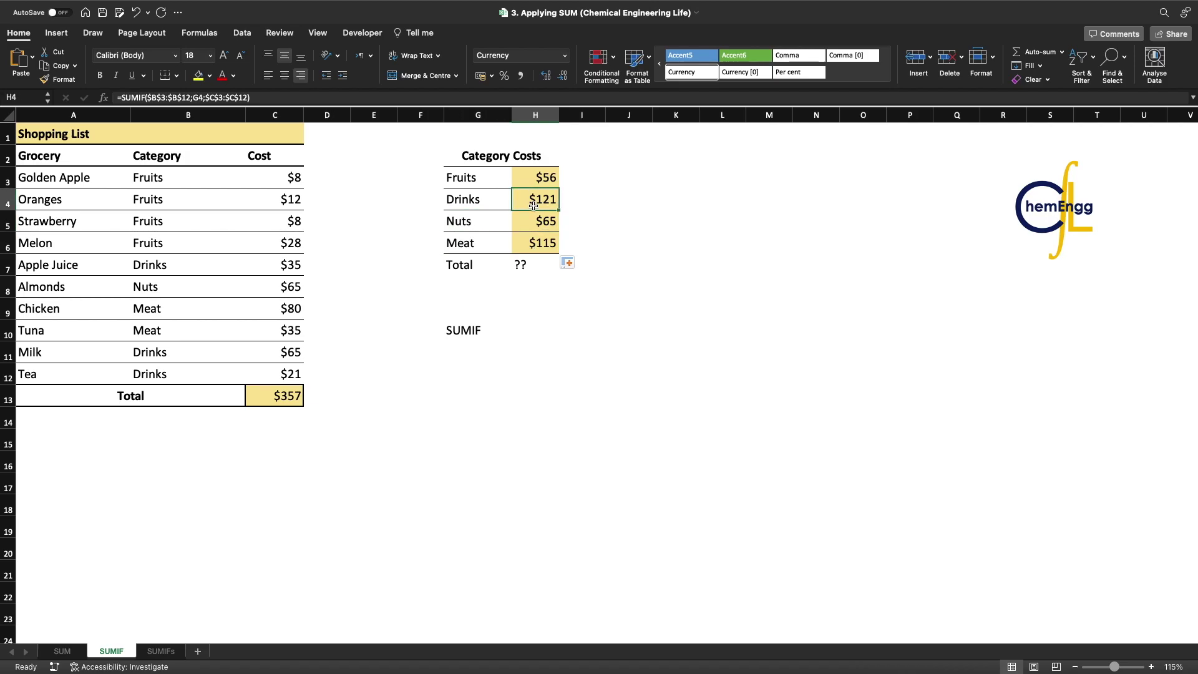
click(536, 221)
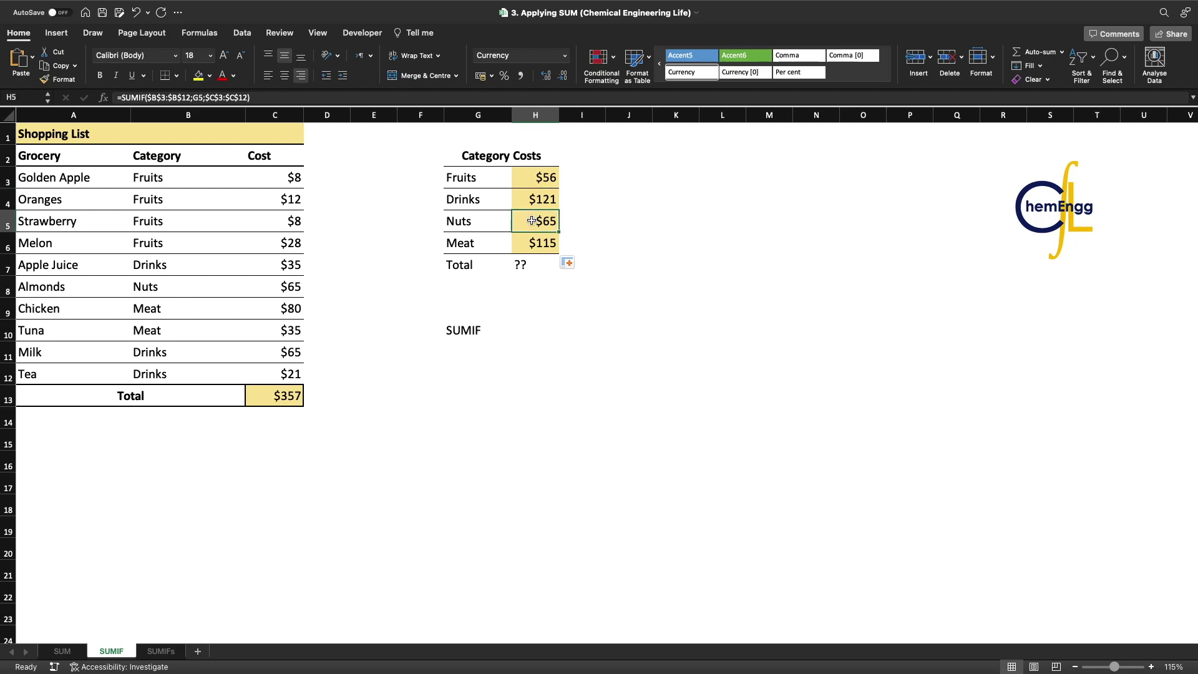
double_click(532, 220)
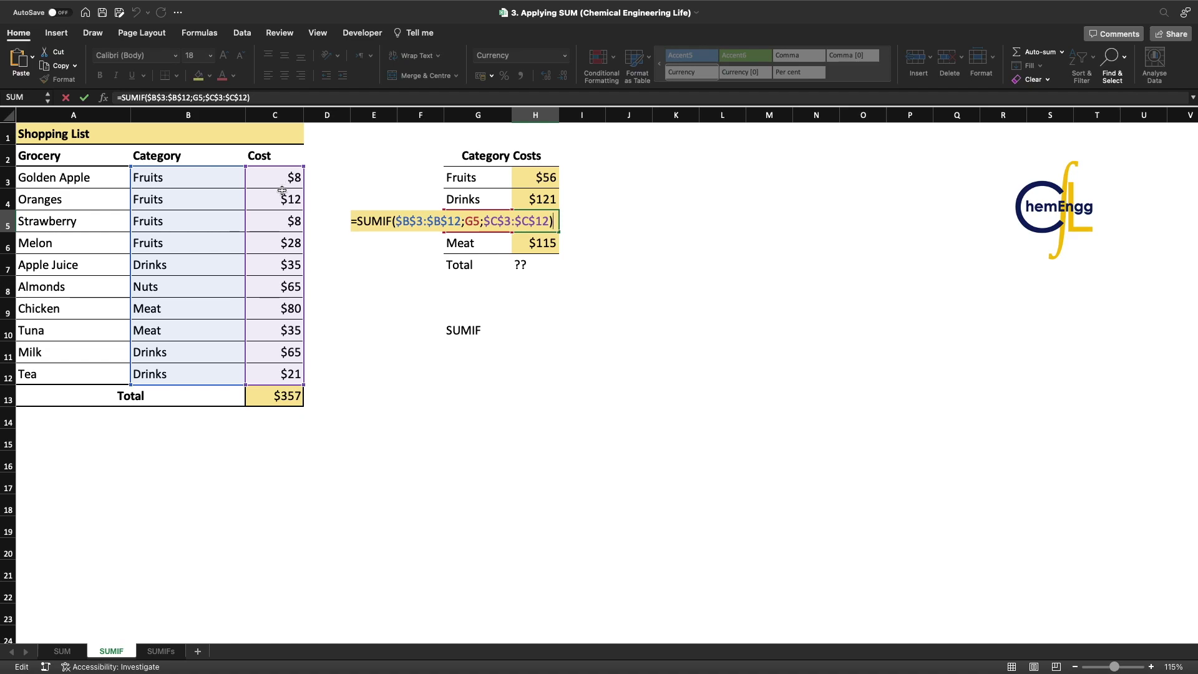
key(ctrl+Return)
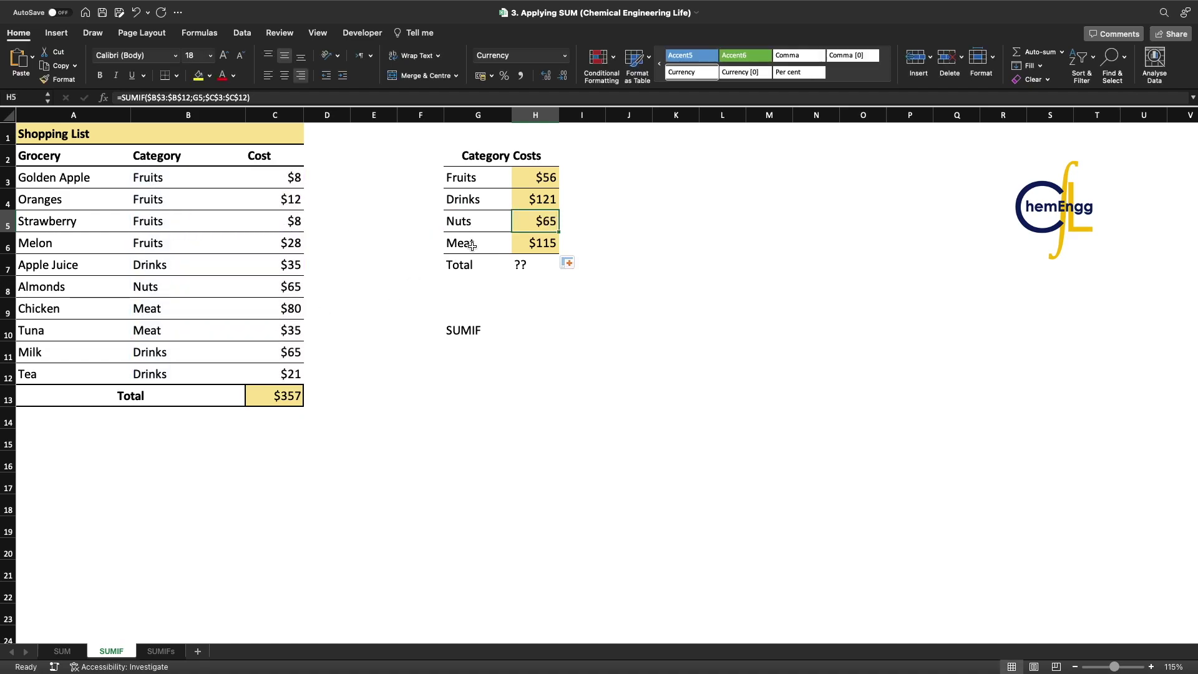
click(521, 242)
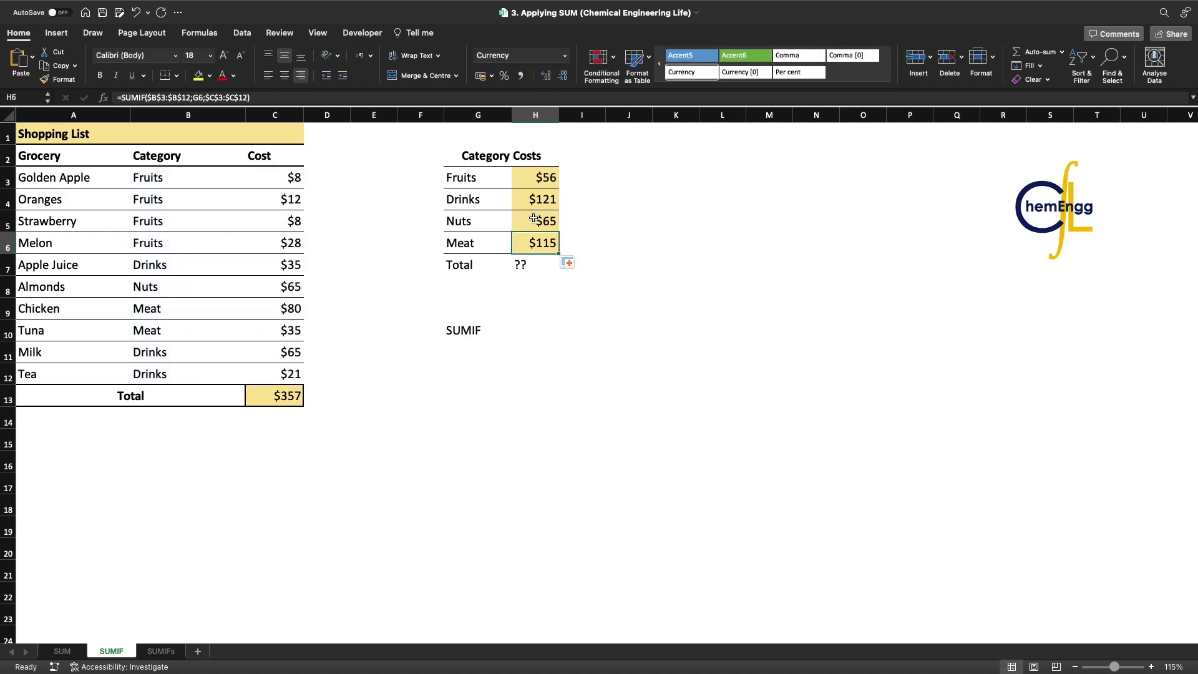
- Total the category costs in H7 with a SUM of H3:H6 and compare it with the shopping list total in C13
click(527, 264)
text(=)
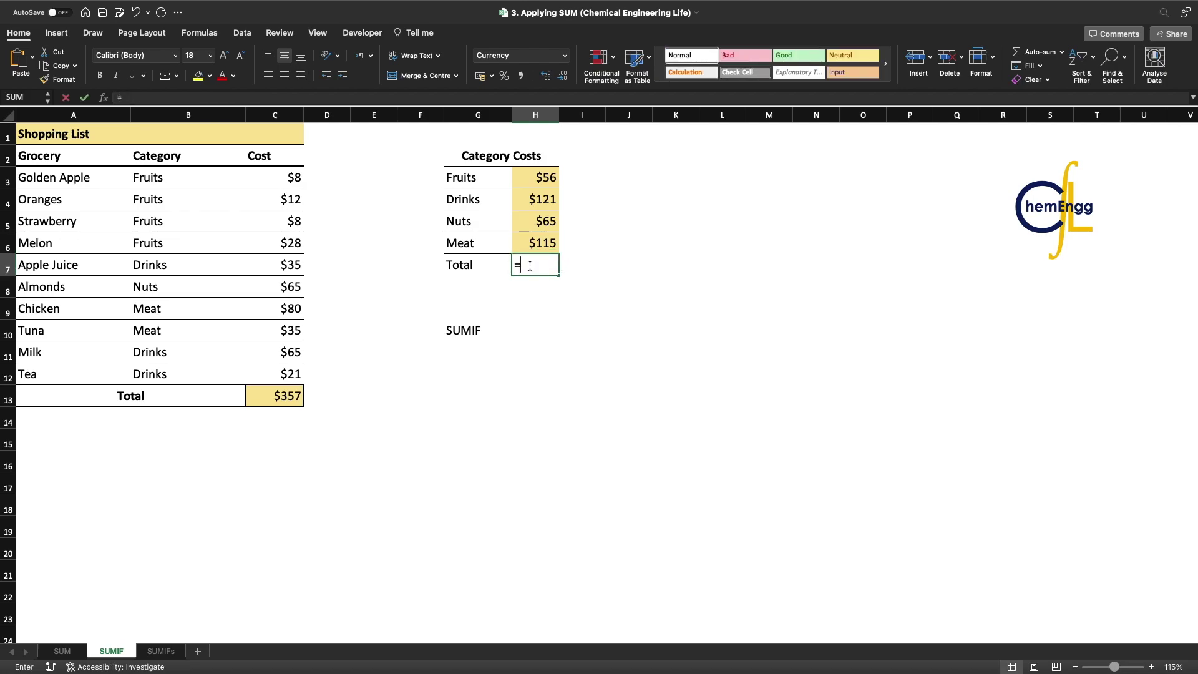
text(sum()
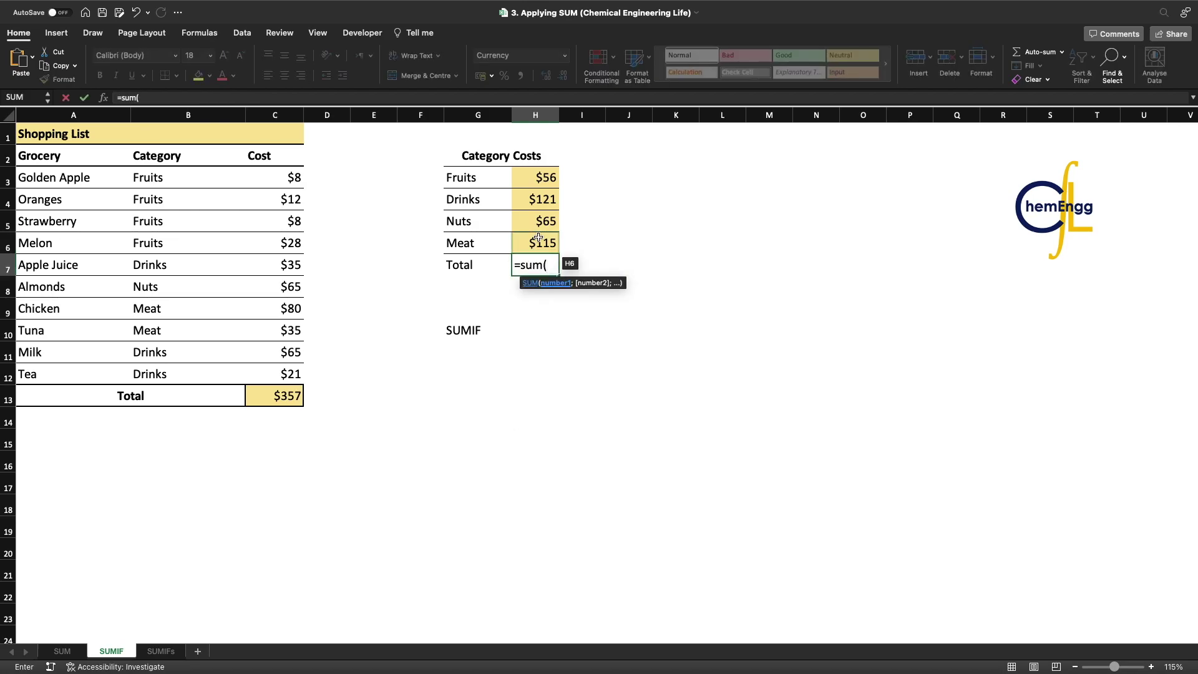
drag(542, 189, 539, 242)
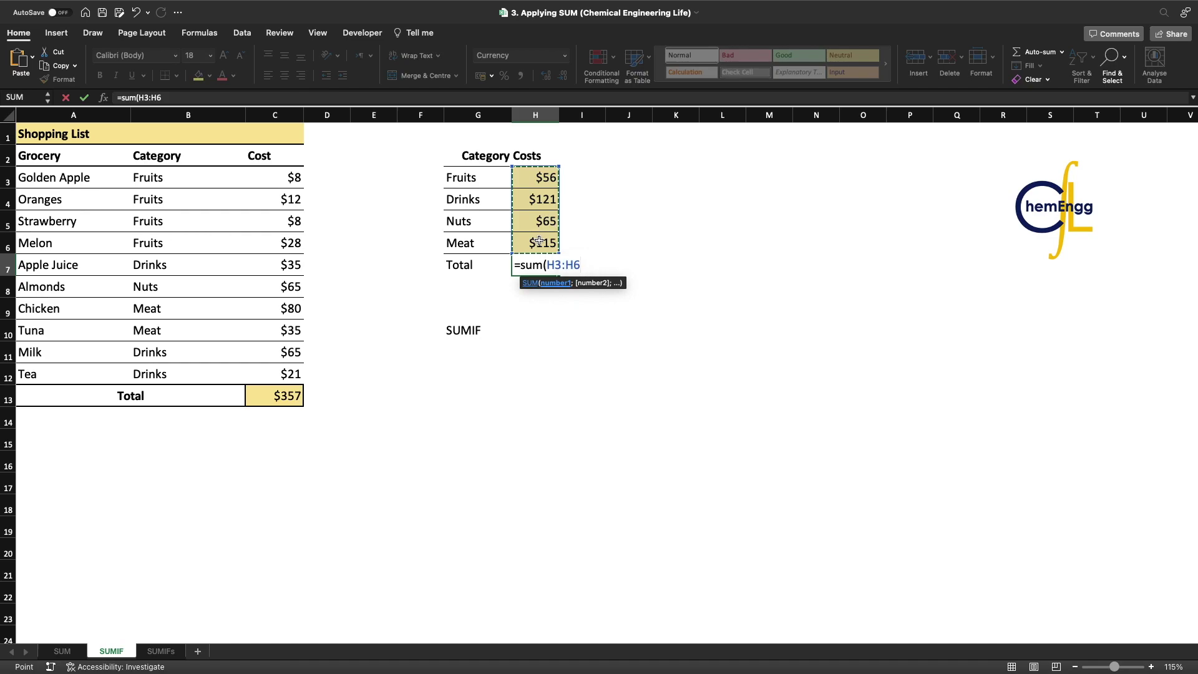
key(Return)
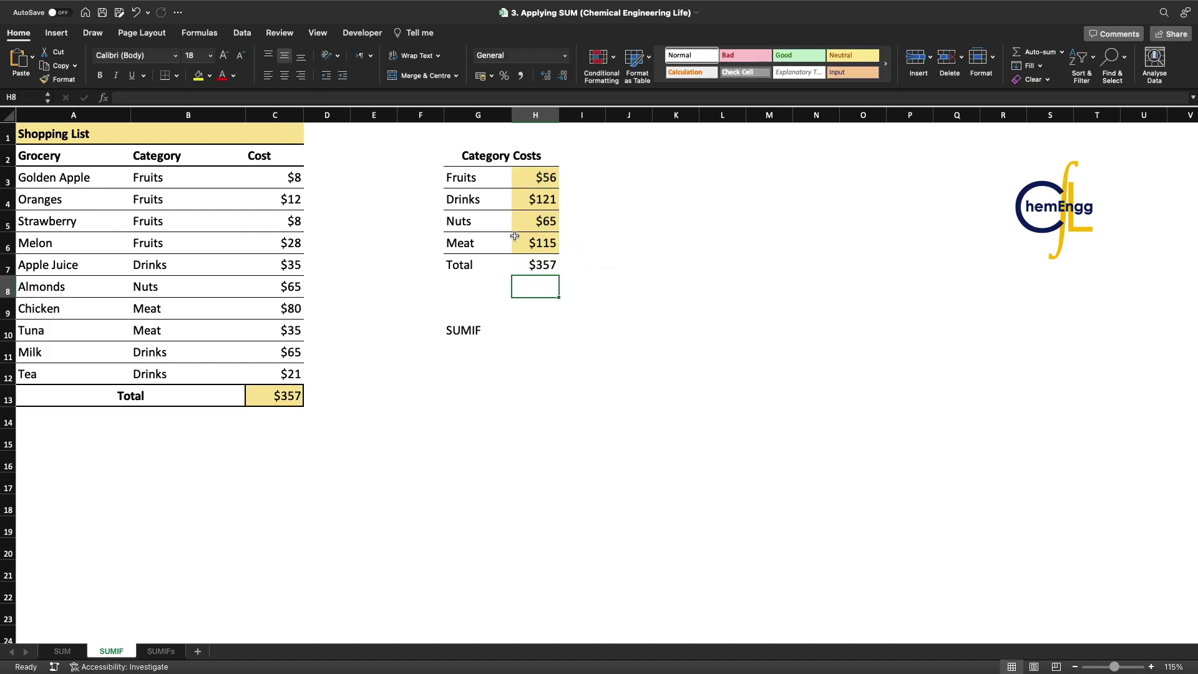
click(550, 266)
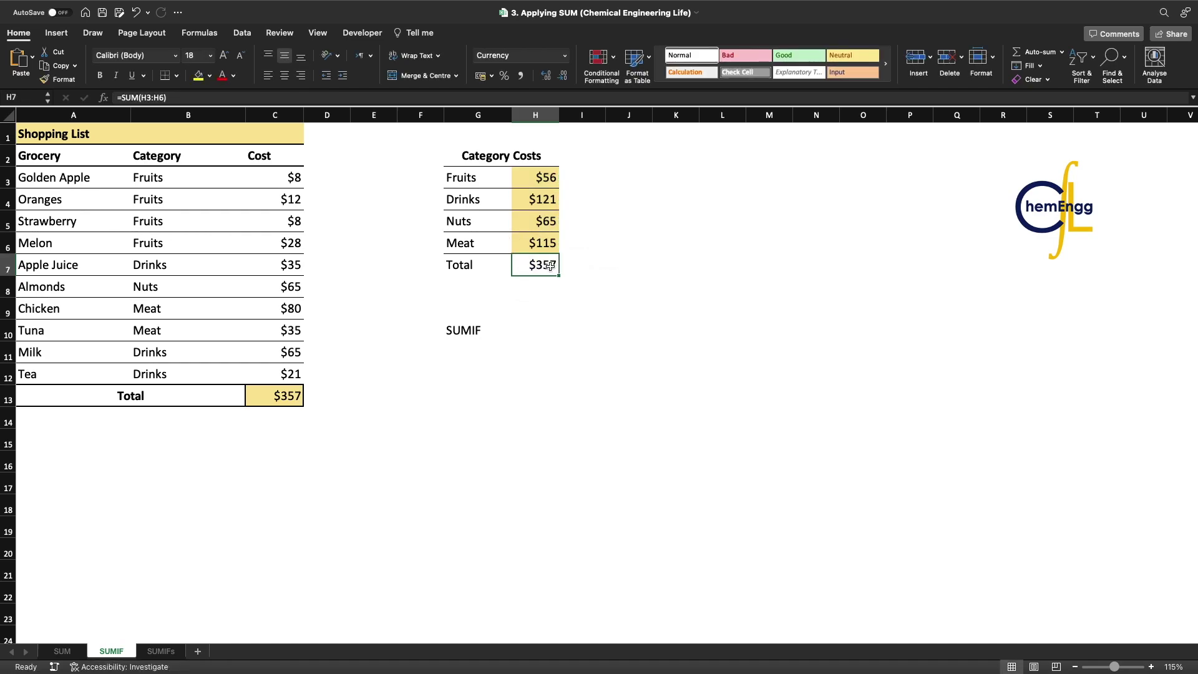
click(278, 395)
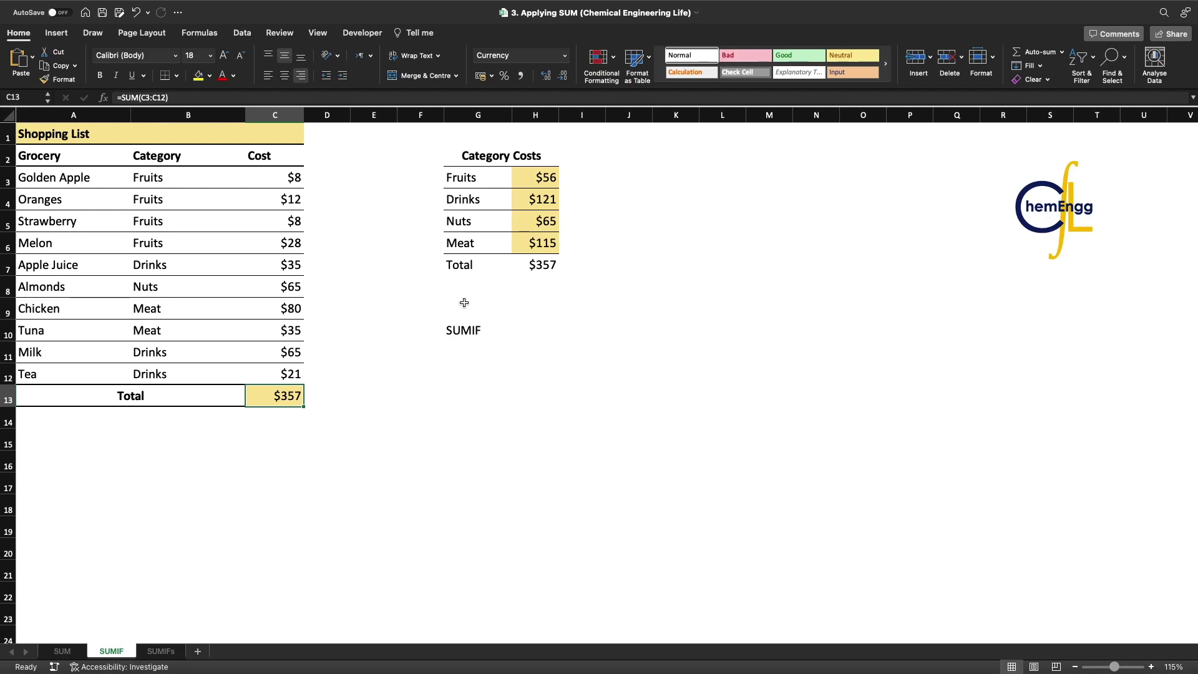
drag(177, 159, 178, 354)
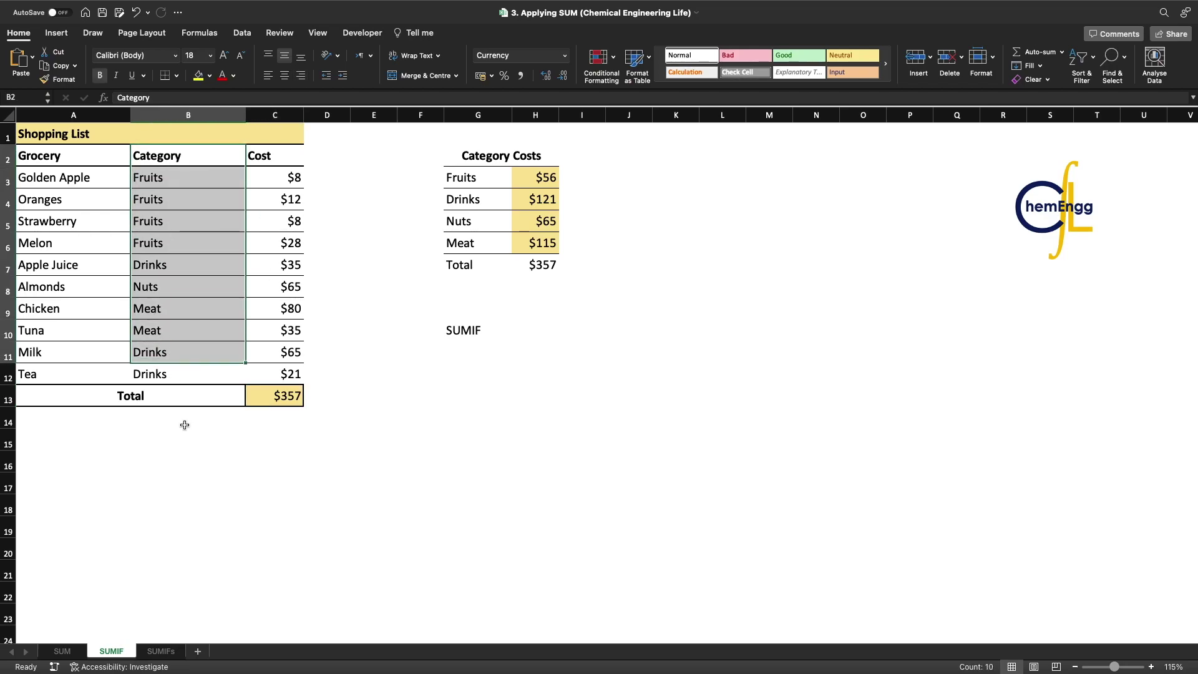
- Open the SUMIFs sheet and examine the fruit-per-person cost labels and the Category, People and Cost columns
click(173, 653)
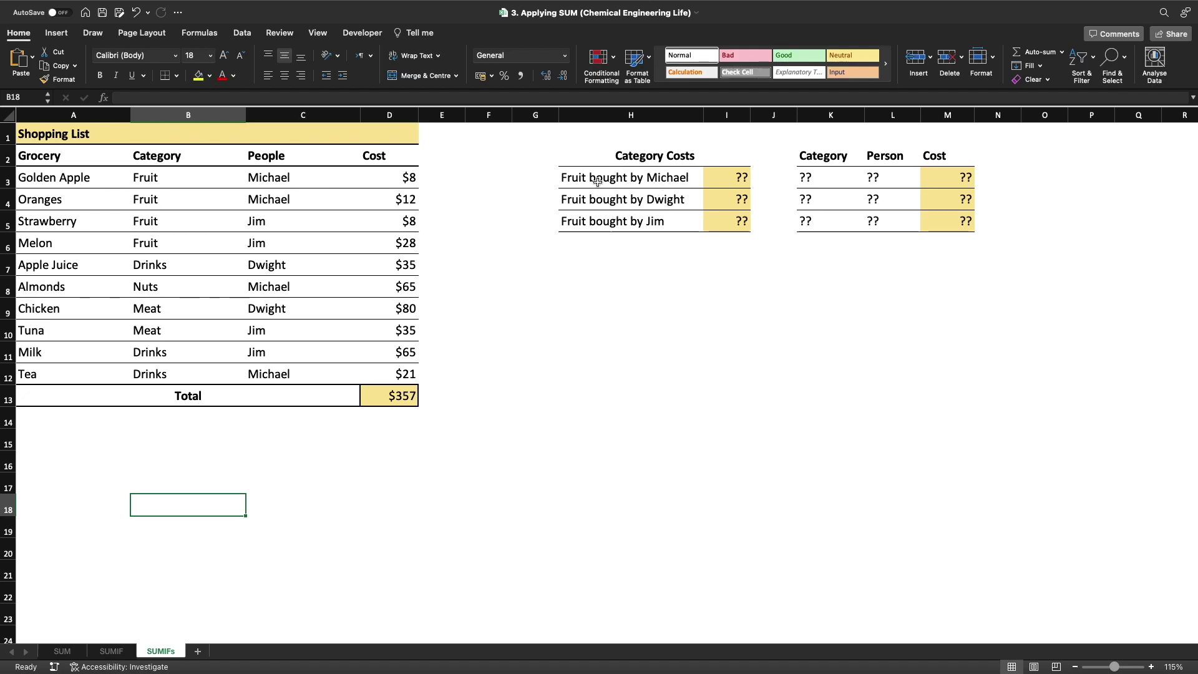
click(667, 200)
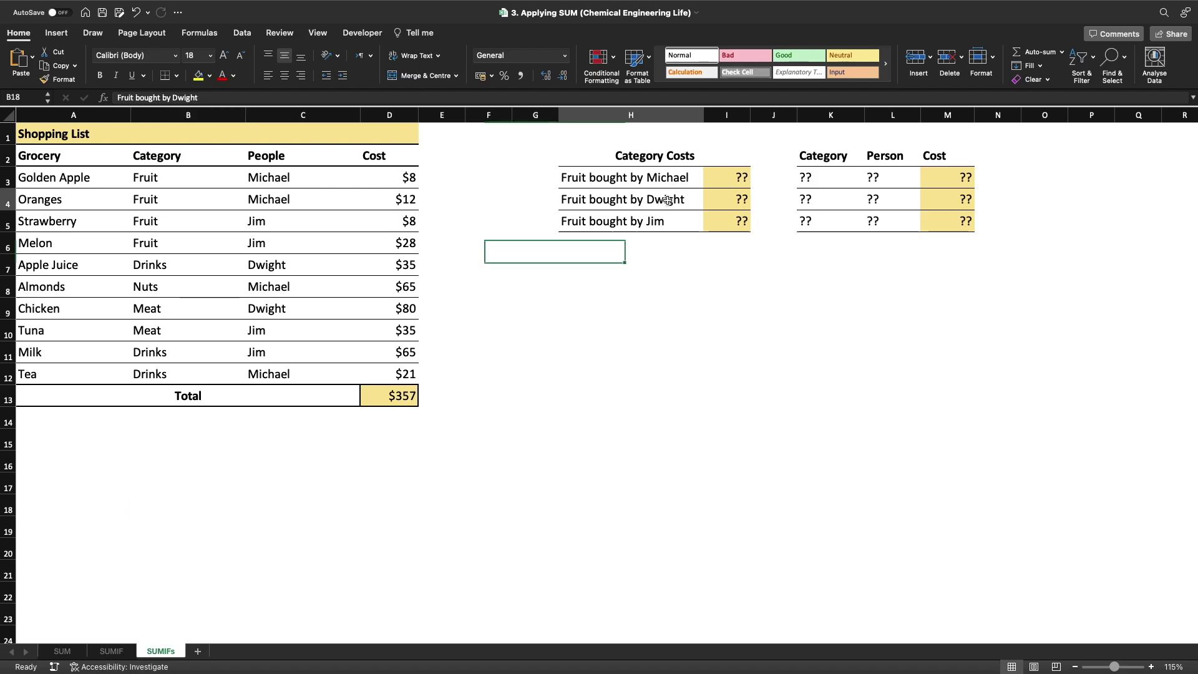
click(664, 218)
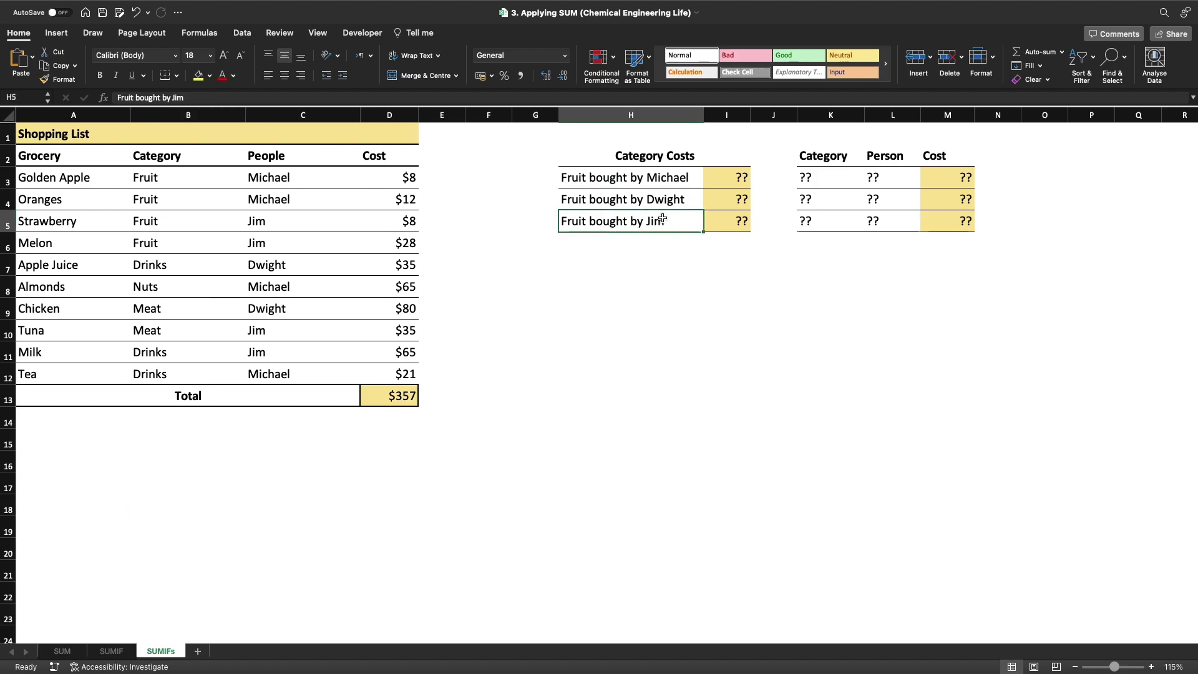
click(588, 199)
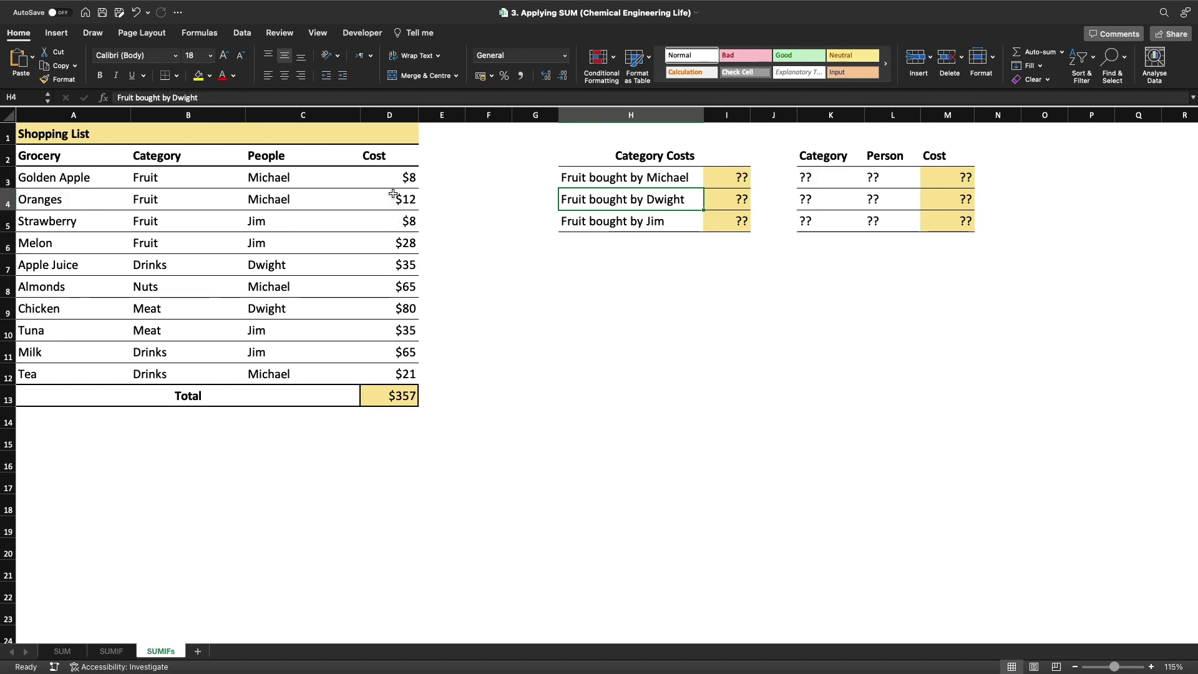
drag(156, 181, 135, 364)
click(567, 219)
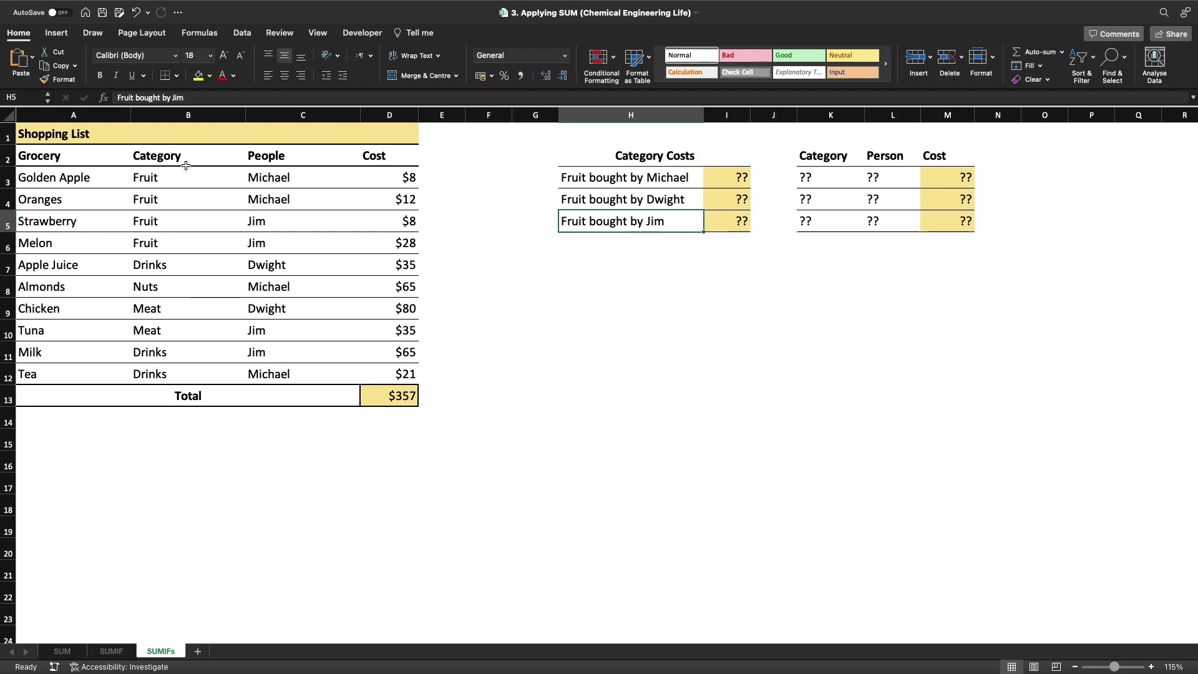
click(177, 116)
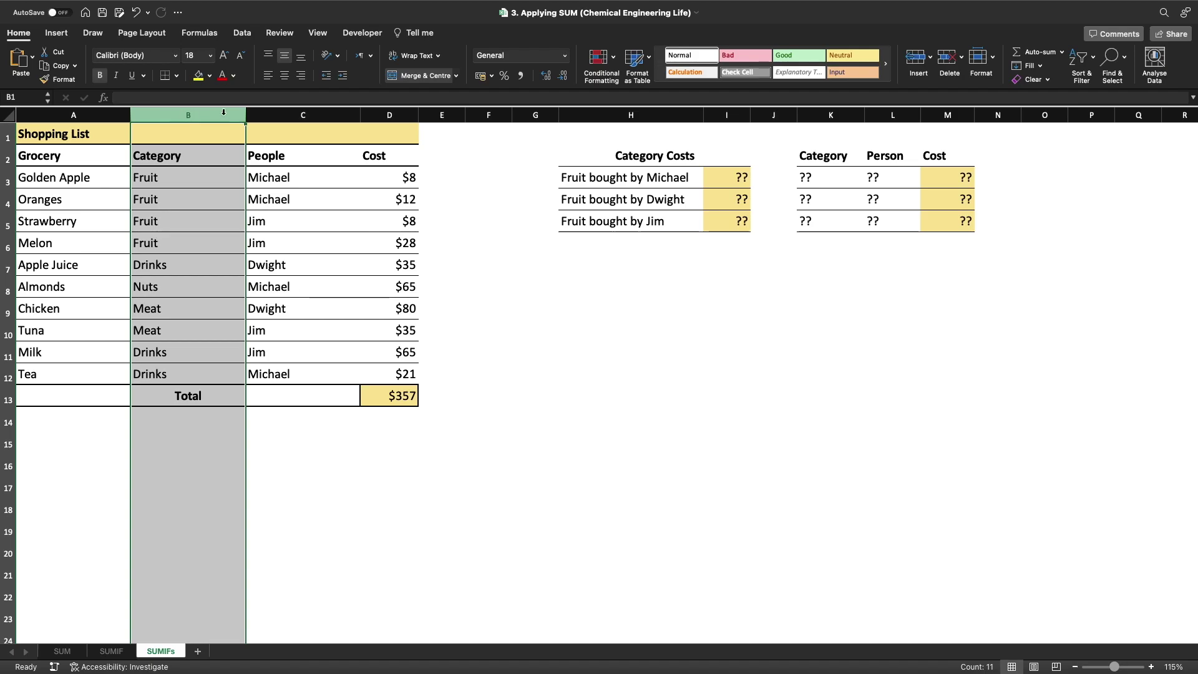
click(297, 116)
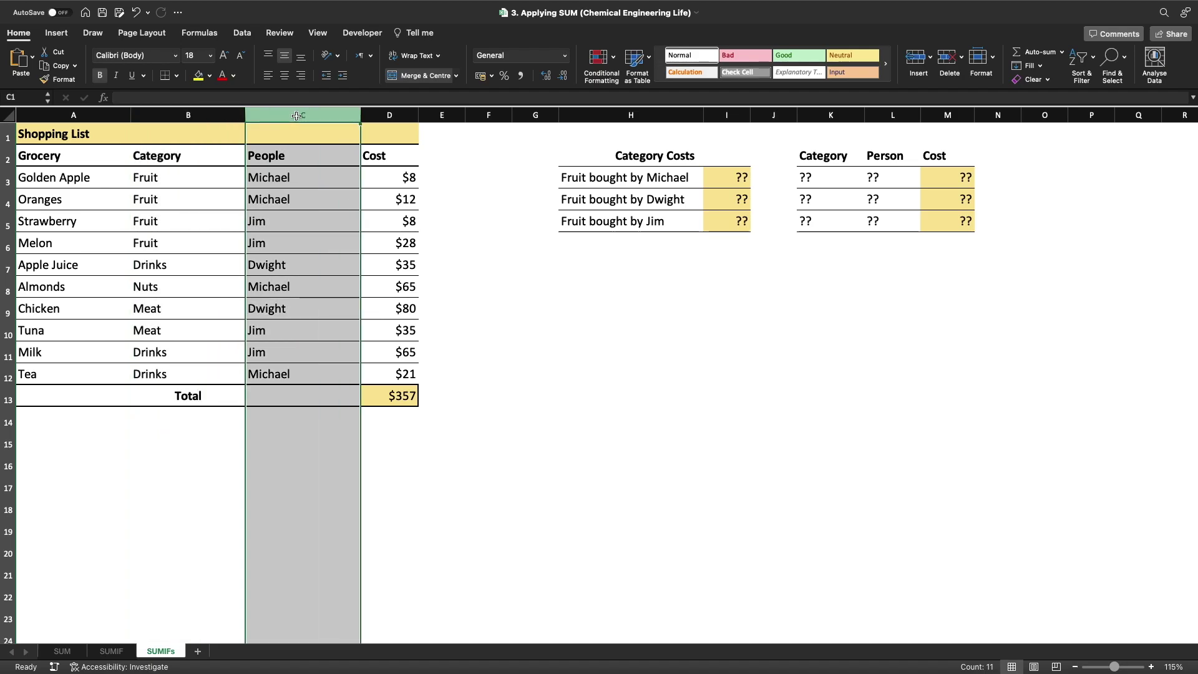
click(382, 114)
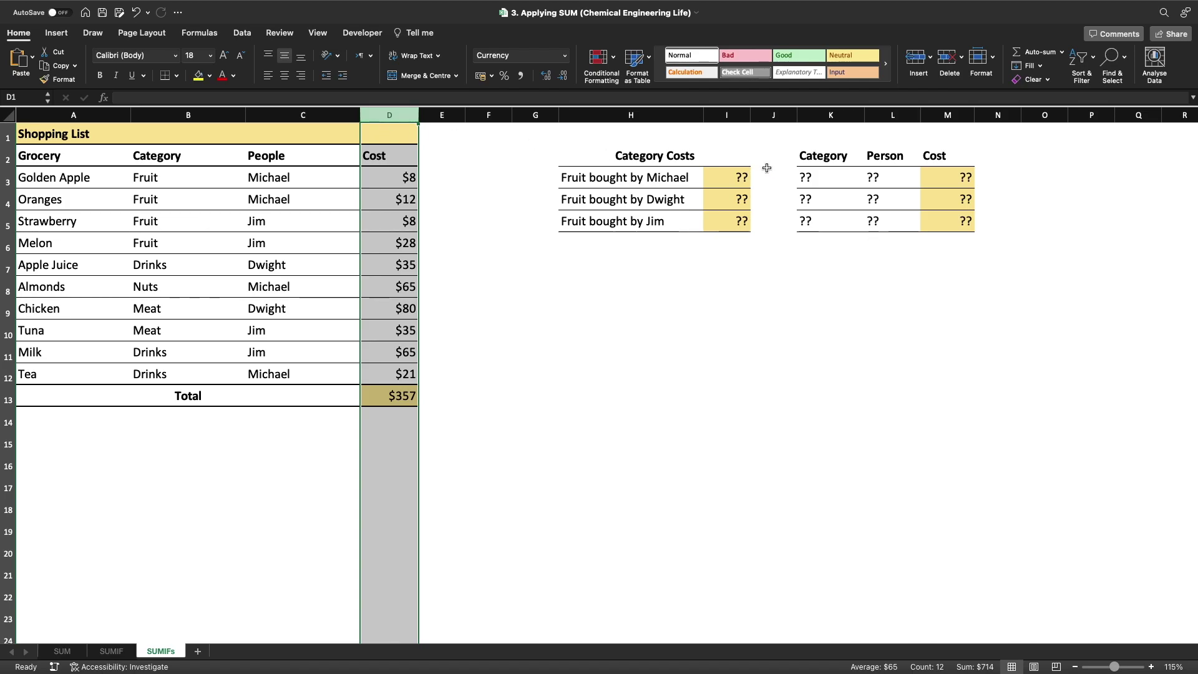
- Fill the first row of the Category/Person/Cost table with FRUIT in K3 and the first buyer's name in L3
click(827, 179)
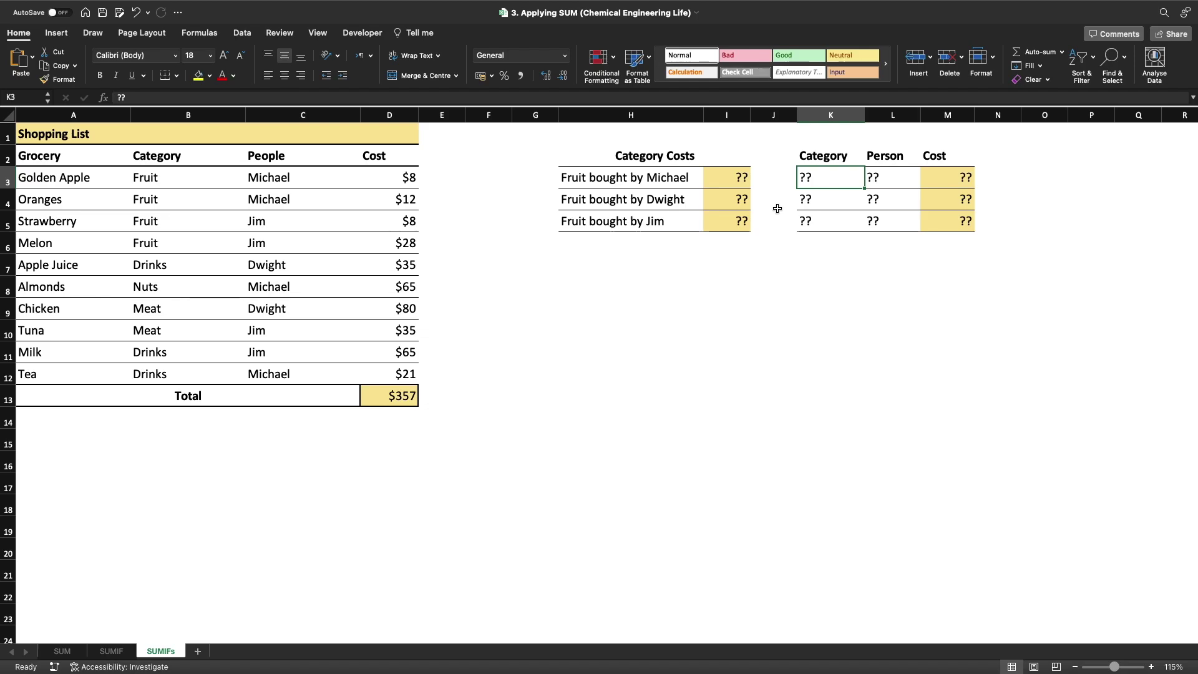
text(FRUIT)
key(Return)
click(831, 185)
key(Tab)
text(M)
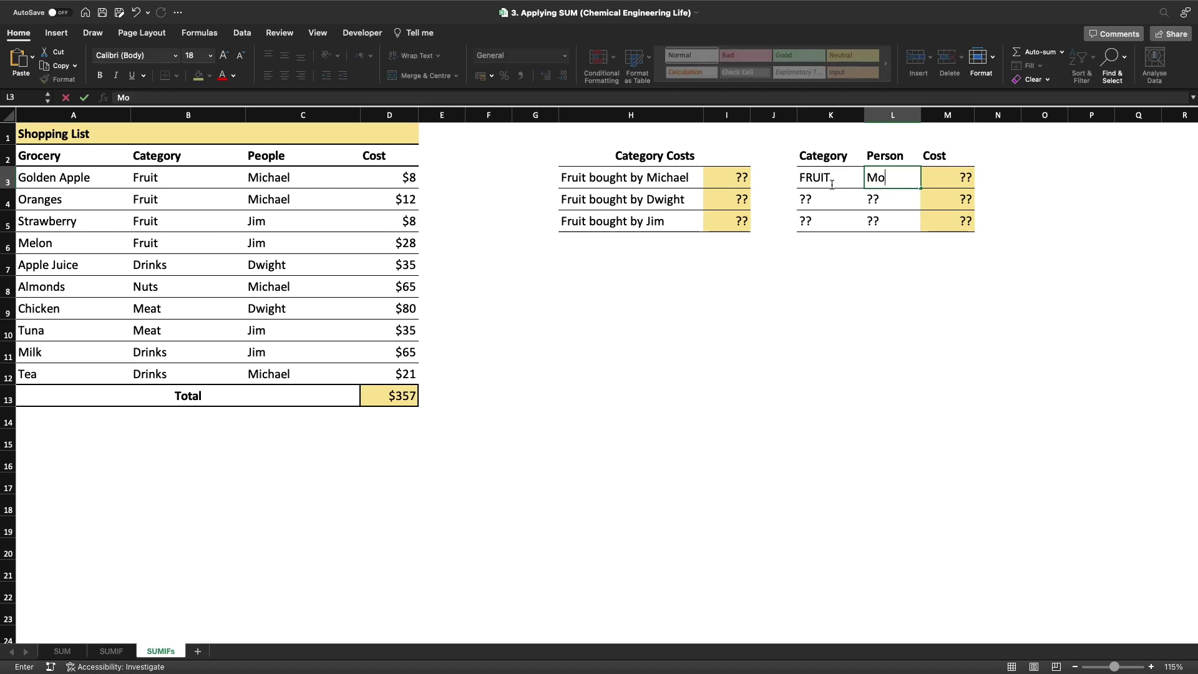
text(ichael)
key(Return)
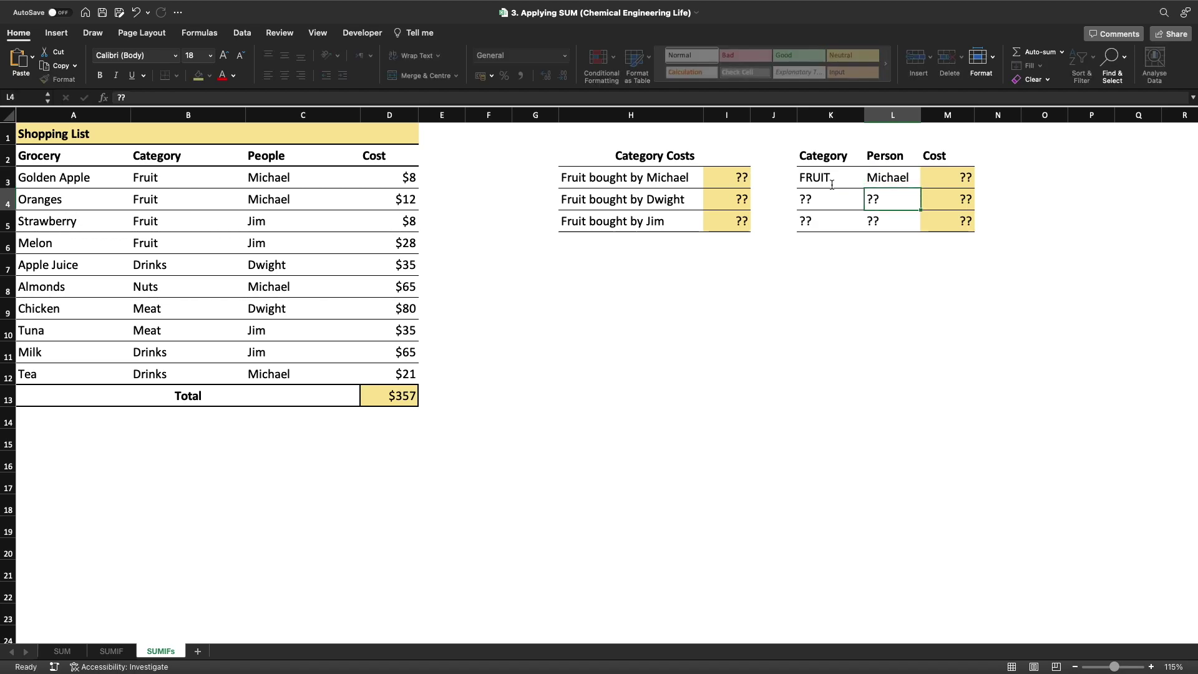
- Enter FRUIT as the category in K4 and K5
key(Left)
text(FRUIT)
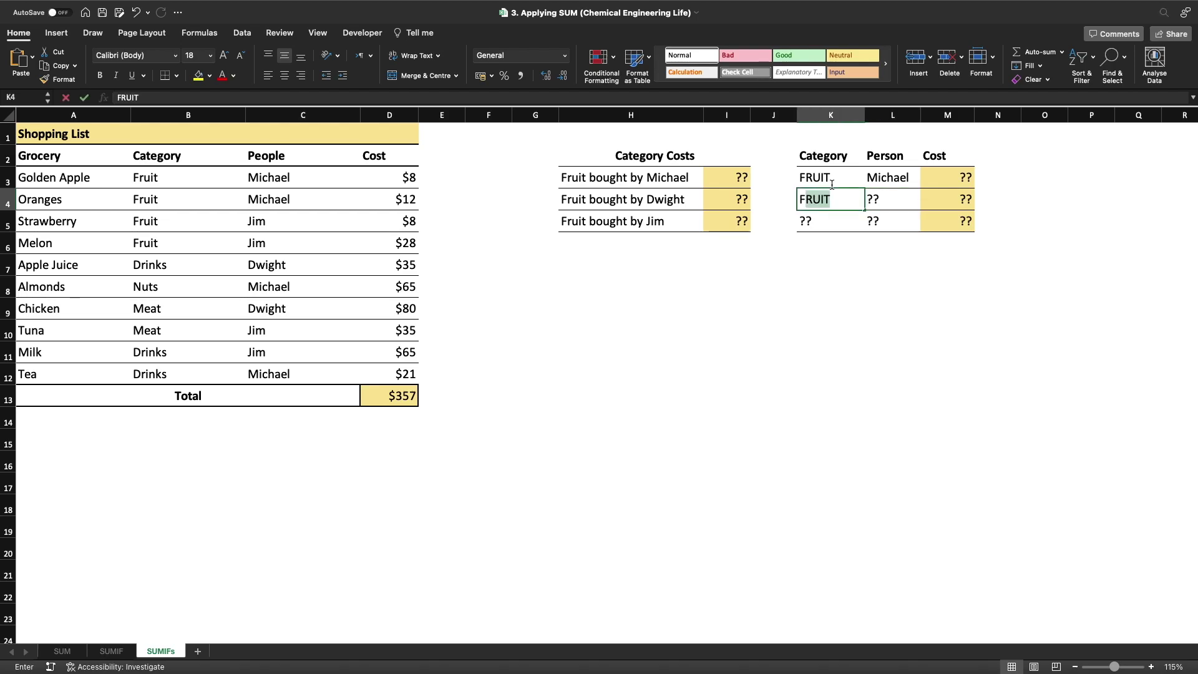
key(Return)
text(FRUIT)
key(Tab)
- Enter the second and third buyers' names from the Category Costs labels in L4 and L5
key(Up)
key(Up)
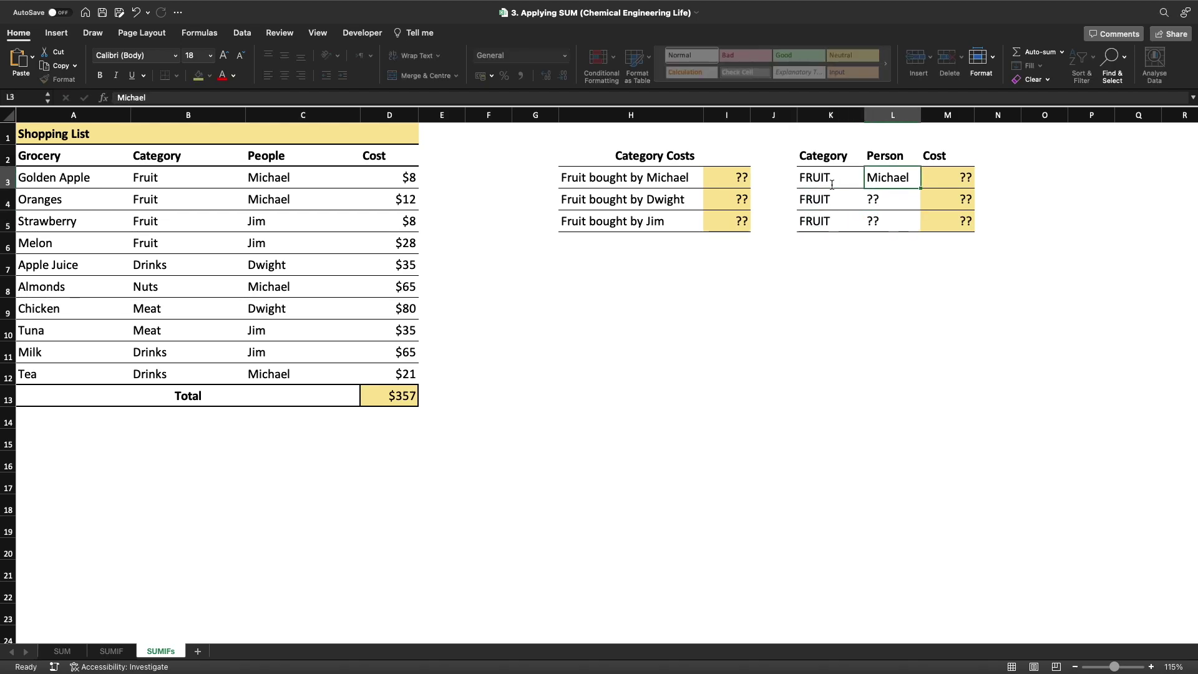
key(Down)
text(Swight)
key(BackSpace)
key(BackSpace)
key(BackSpace)
key(BackSpace)
key(BackSpace)
key(BackSpace)
text(De)
key(BackSpace)
text(wight)
key(BackSpace)
key(BackSpace)
key(BackSpace)
key(BackSpace)
key(BackSpace)
text(e)
key(BackSpace)
text(wight)
key(Return)
text(Ji)
key(BackSpace)
key(BackSpace)
text(Jim)
key(Return)
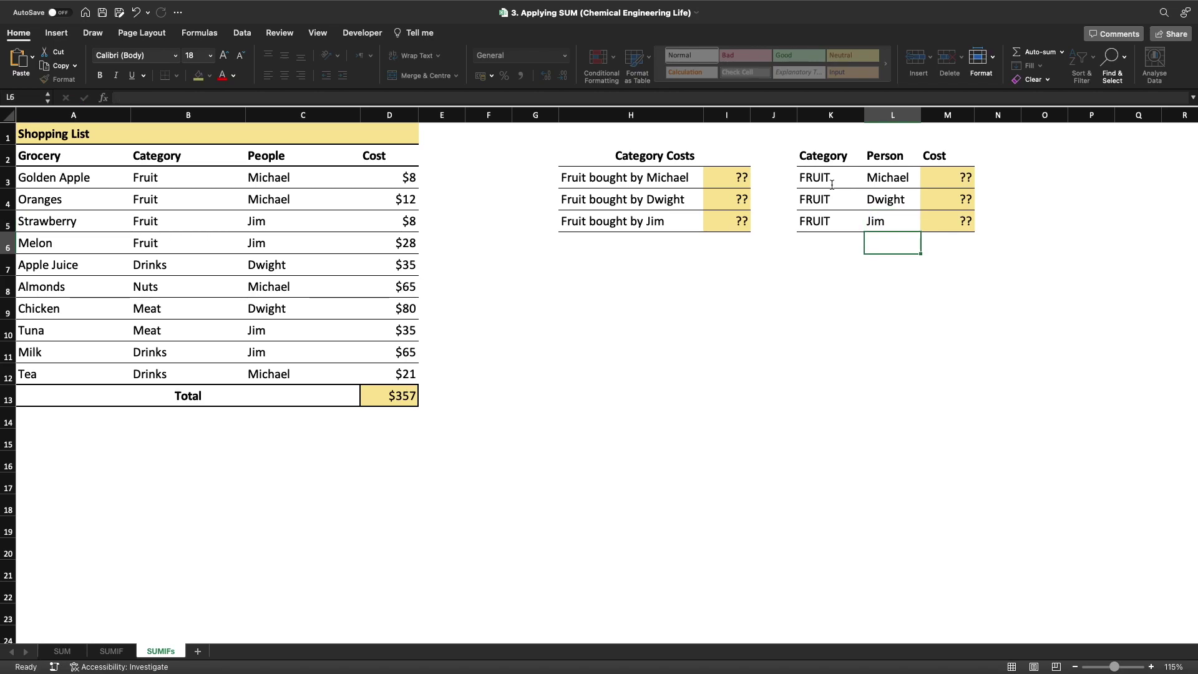
- Start a SUMIFS formula in M3 with the Cost column locked as the sum range $D$3:$D$12
key(Up)
key(Right)
key(Right)
key(Up)
key(Up)
key(Left)
text(=)
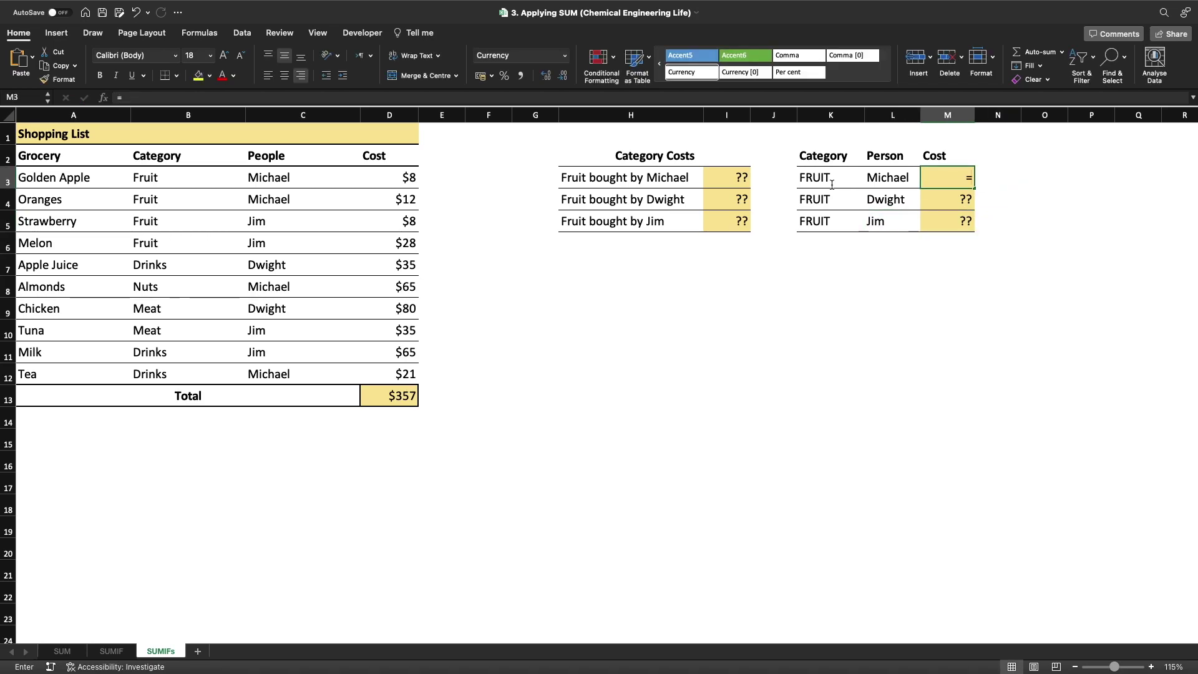
text(sumifs)
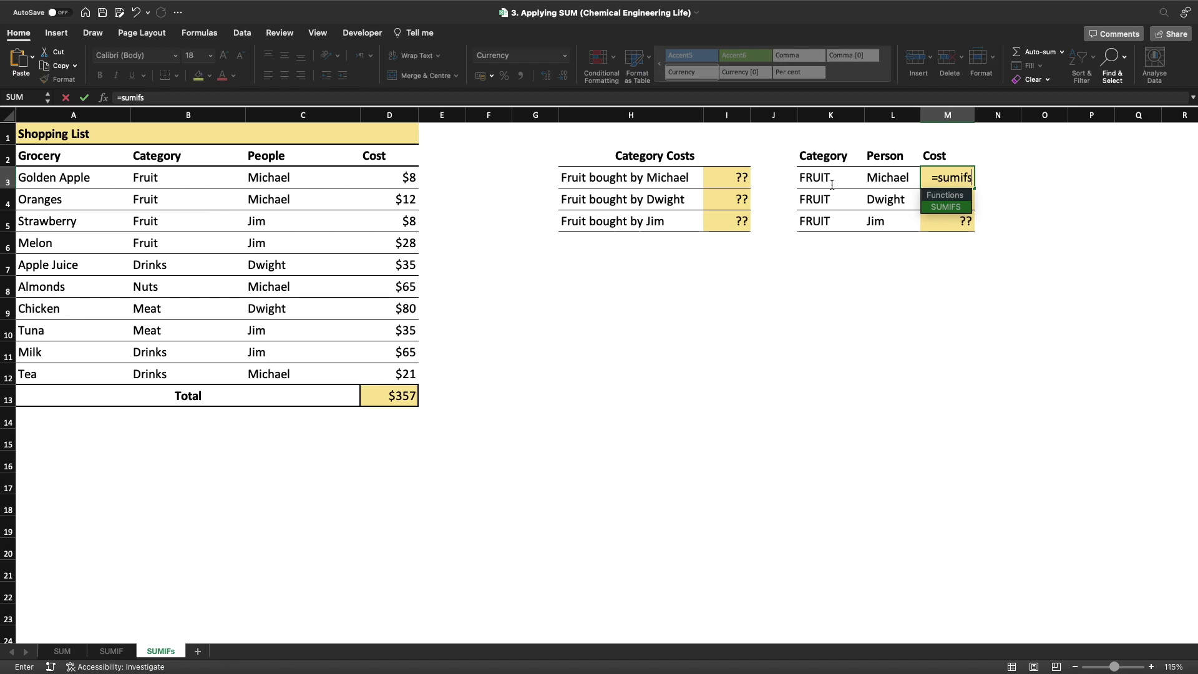
text(()
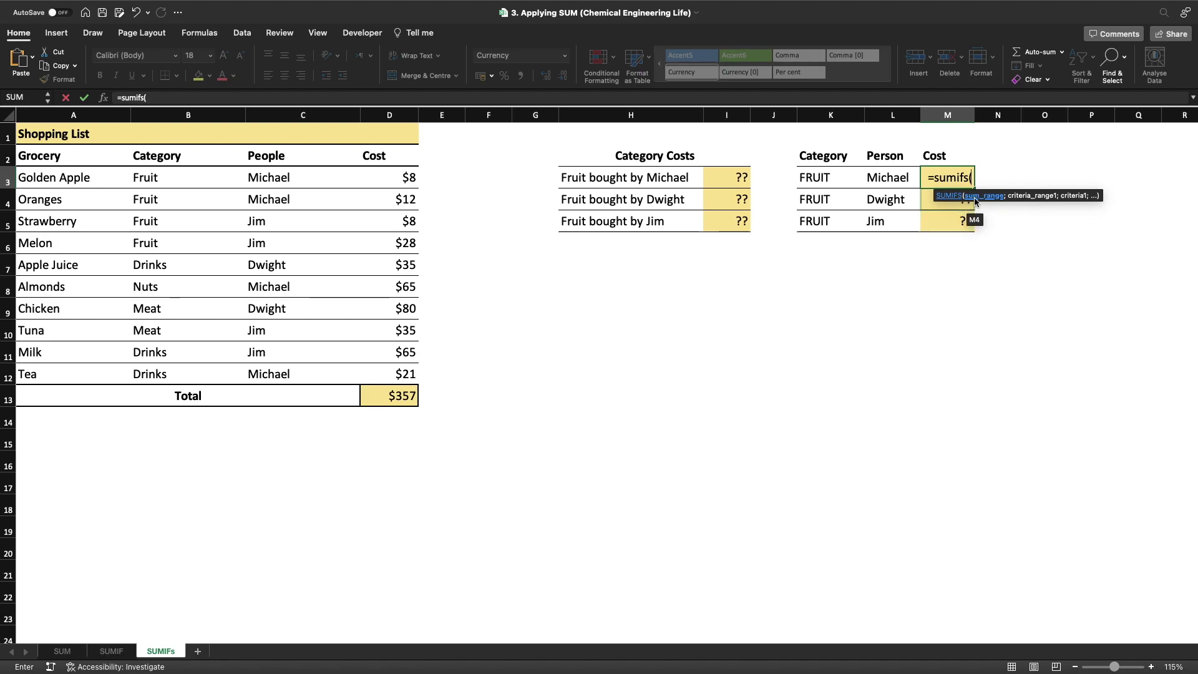
drag(403, 178, 404, 368)
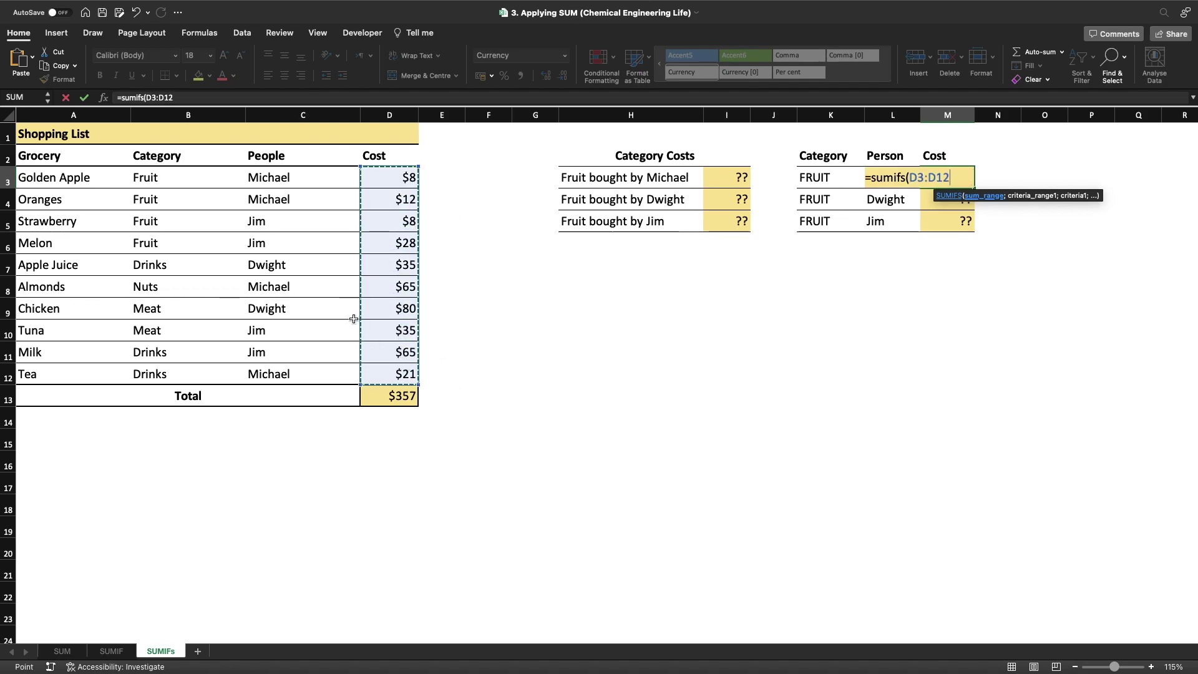
click(179, 98)
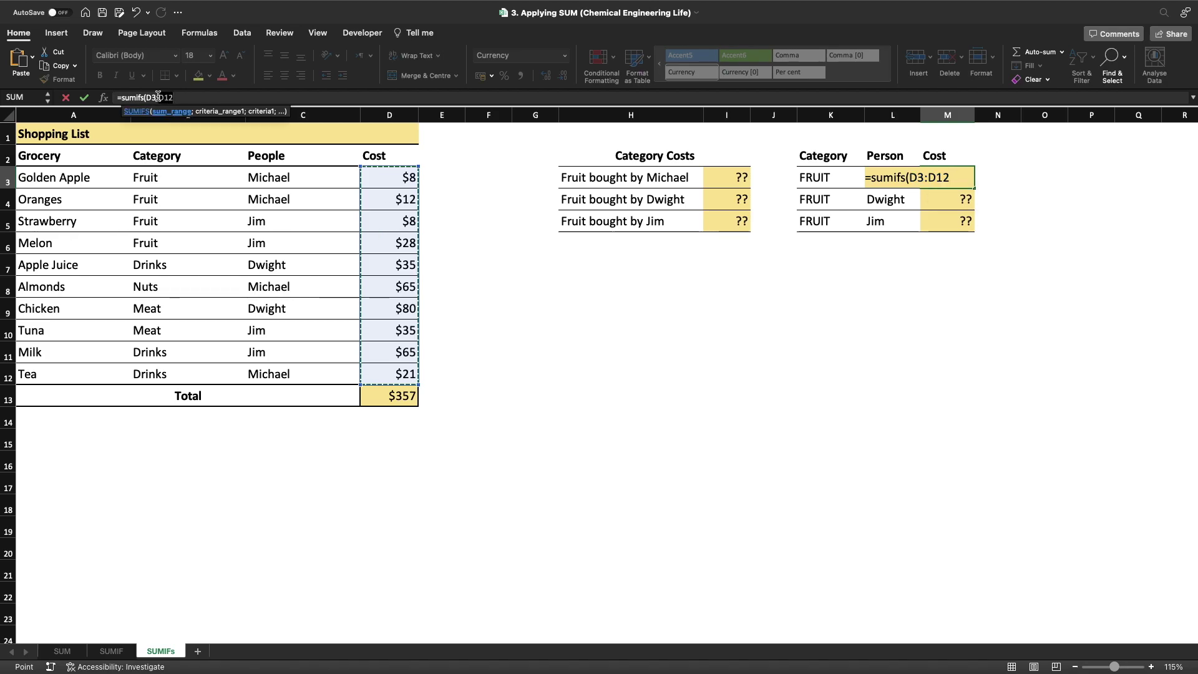
click(149, 98)
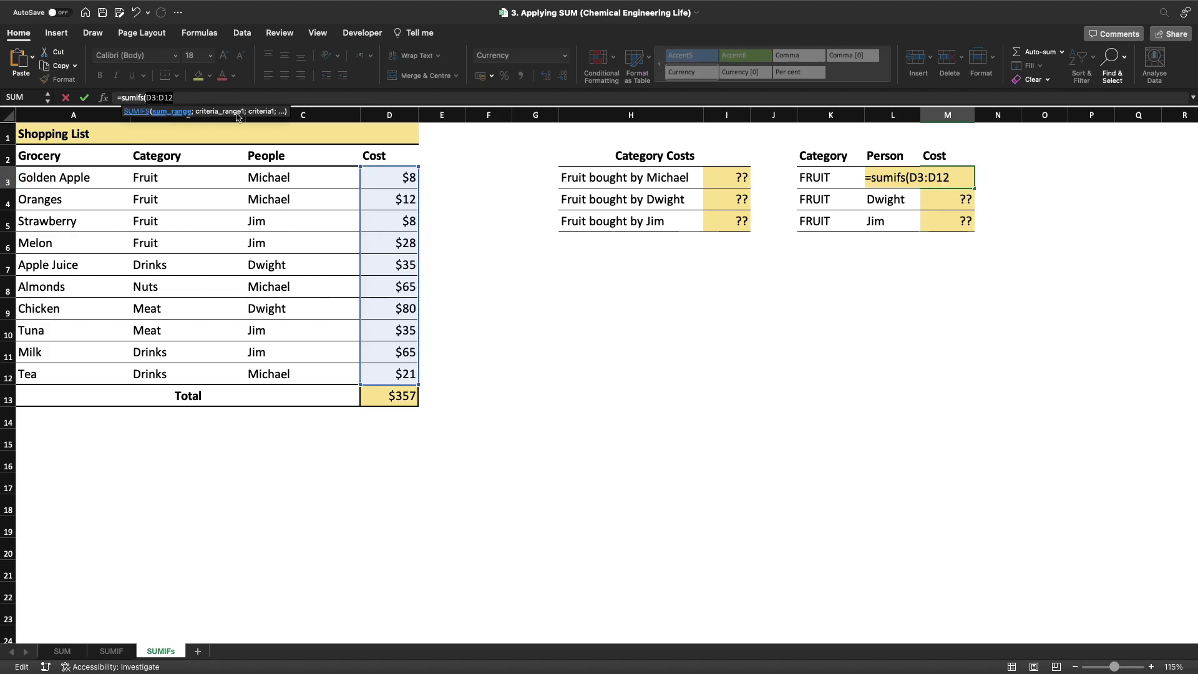
key(F4)
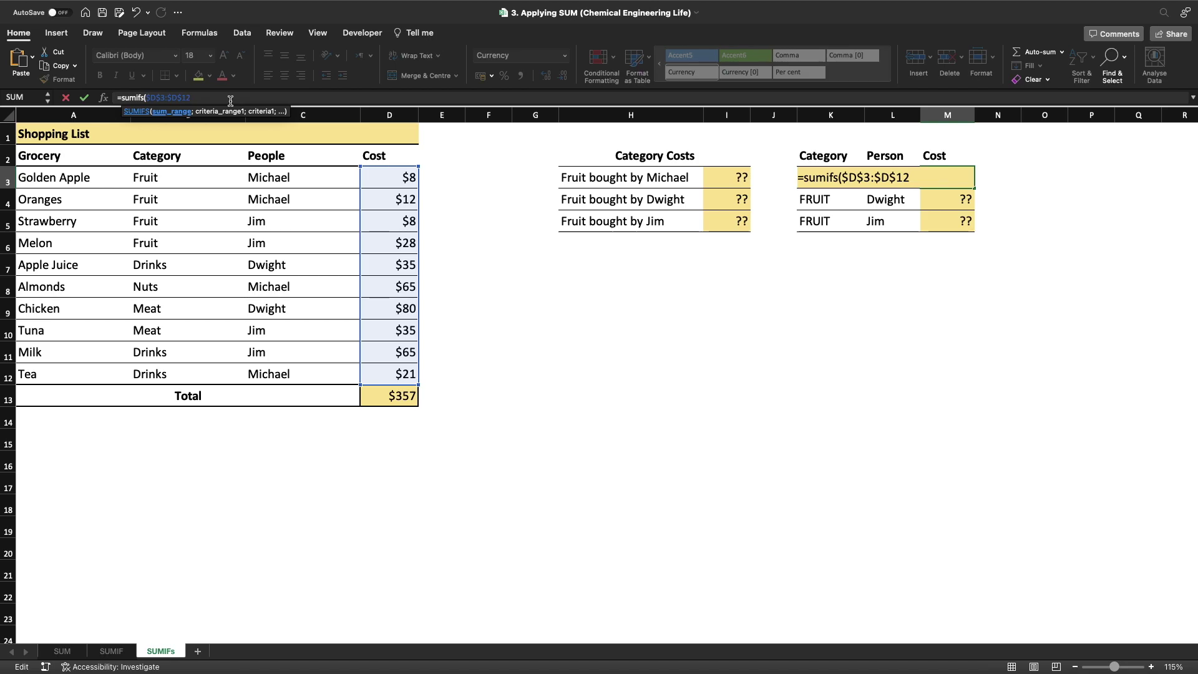
- Add the absolute Category range $B$3:$B$12 and K3 as the first criteria pair of the M3 SUMIFS formula
text(;)
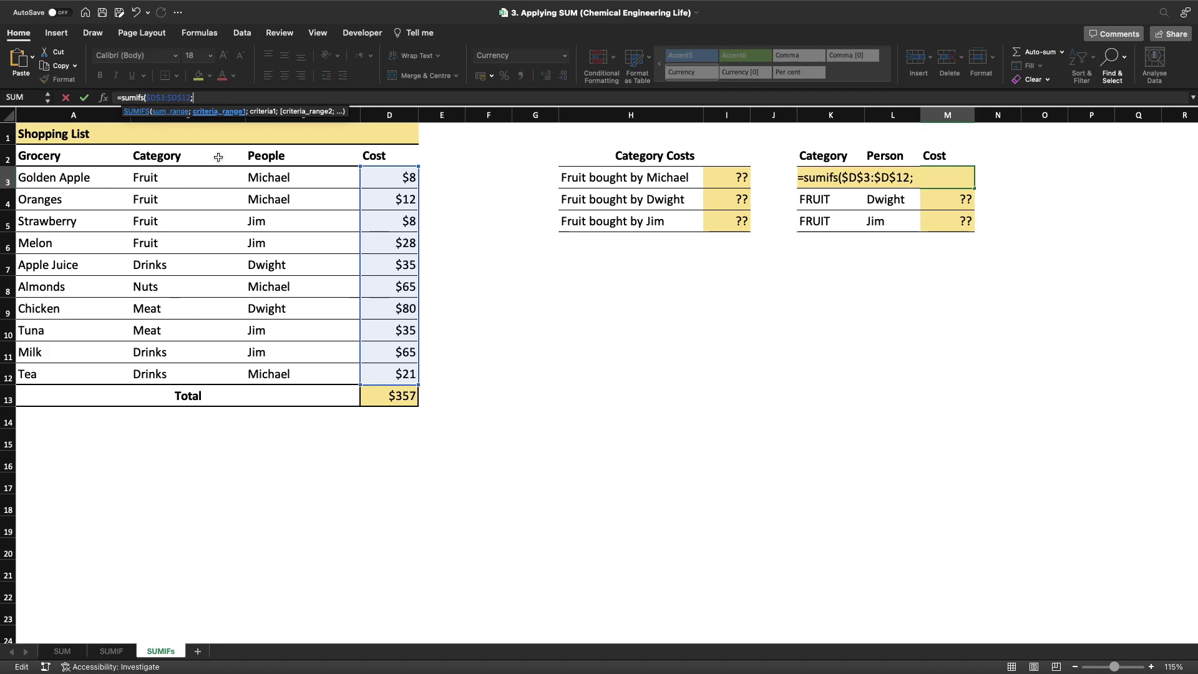
drag(187, 177, 187, 368)
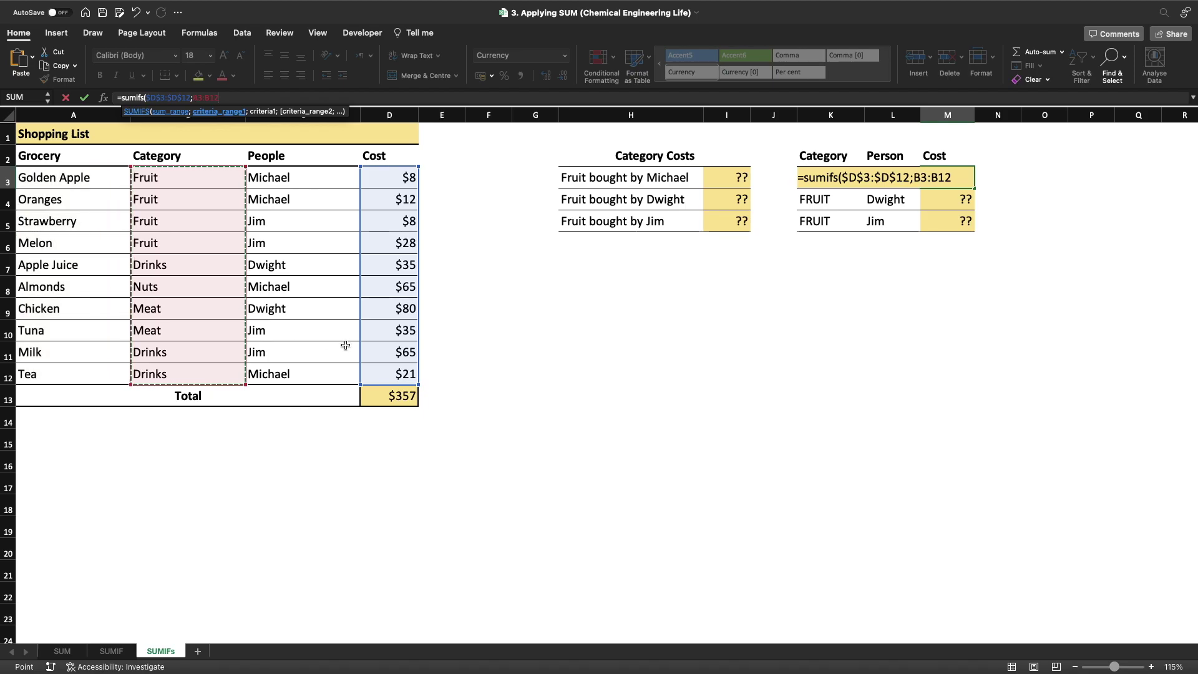
drag(221, 97, 192, 97)
key(F4)
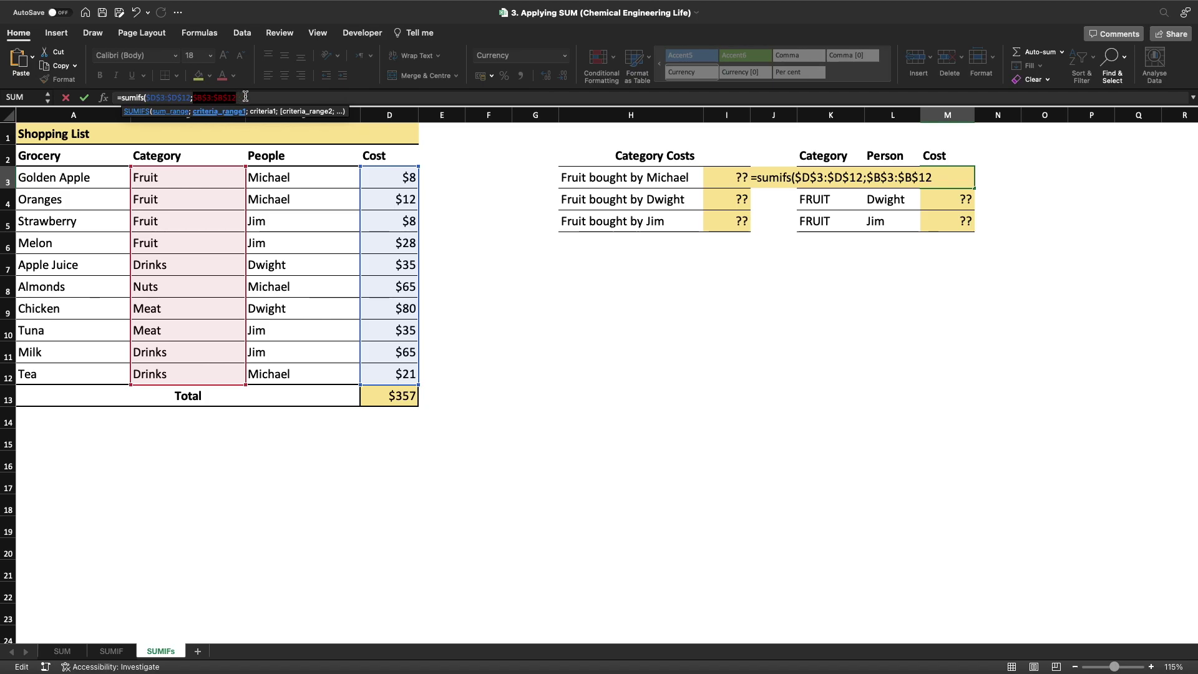
text(;)
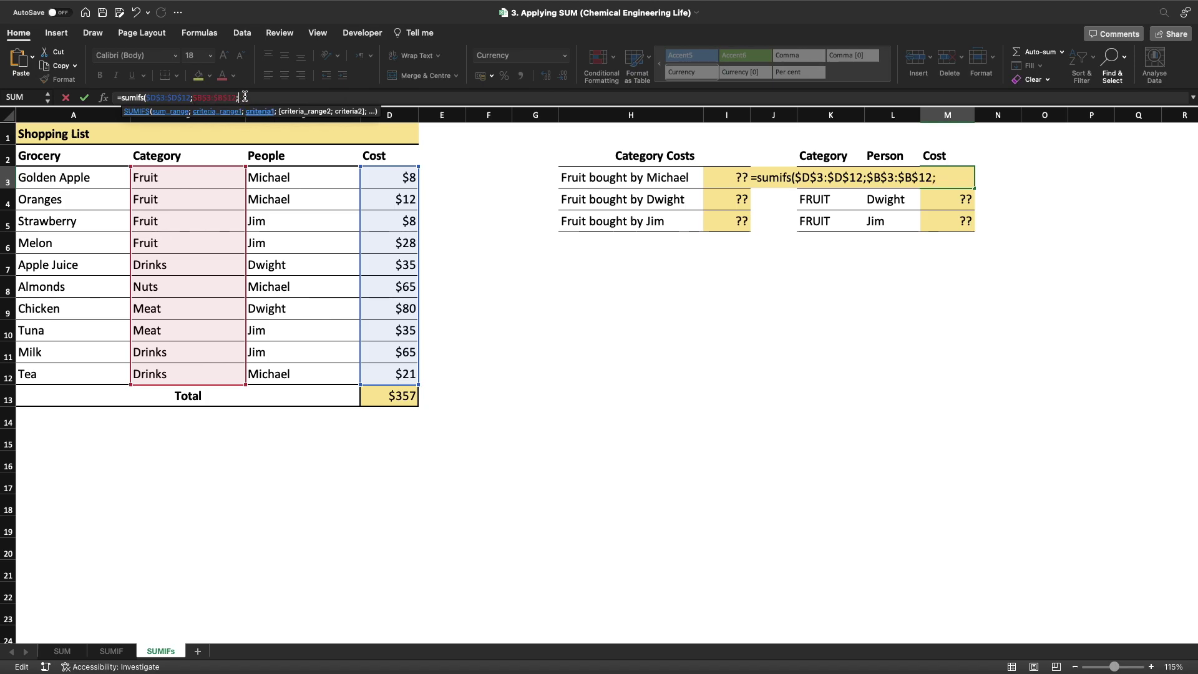
click(807, 203)
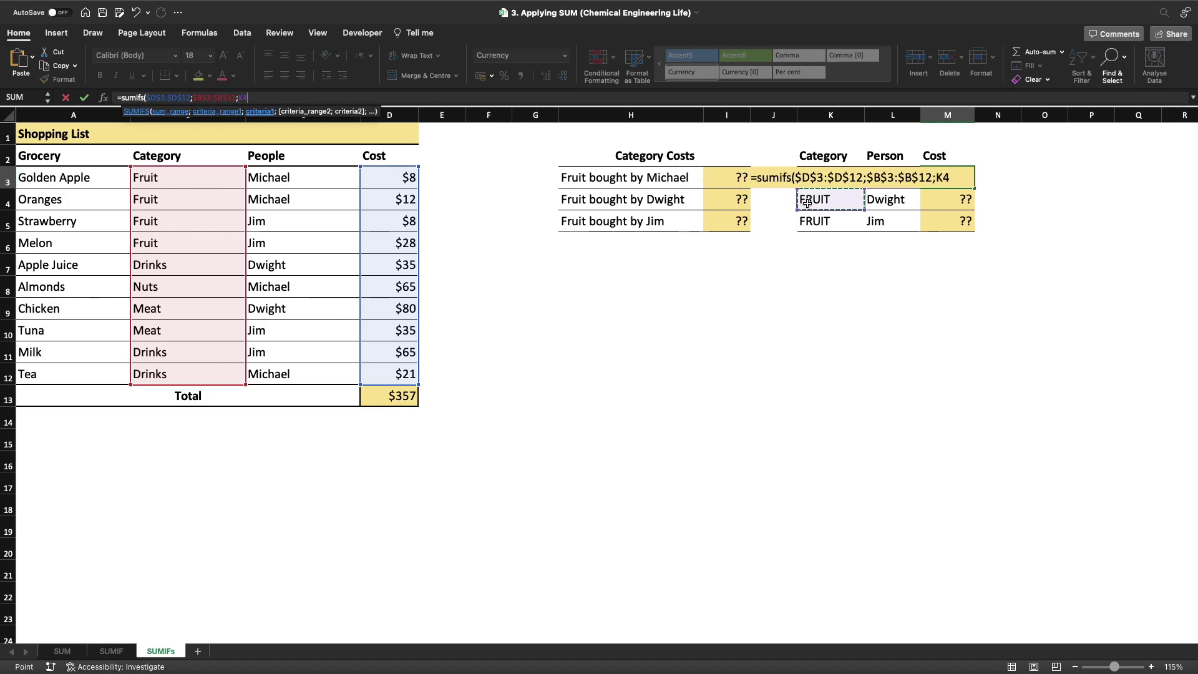
key(Up)
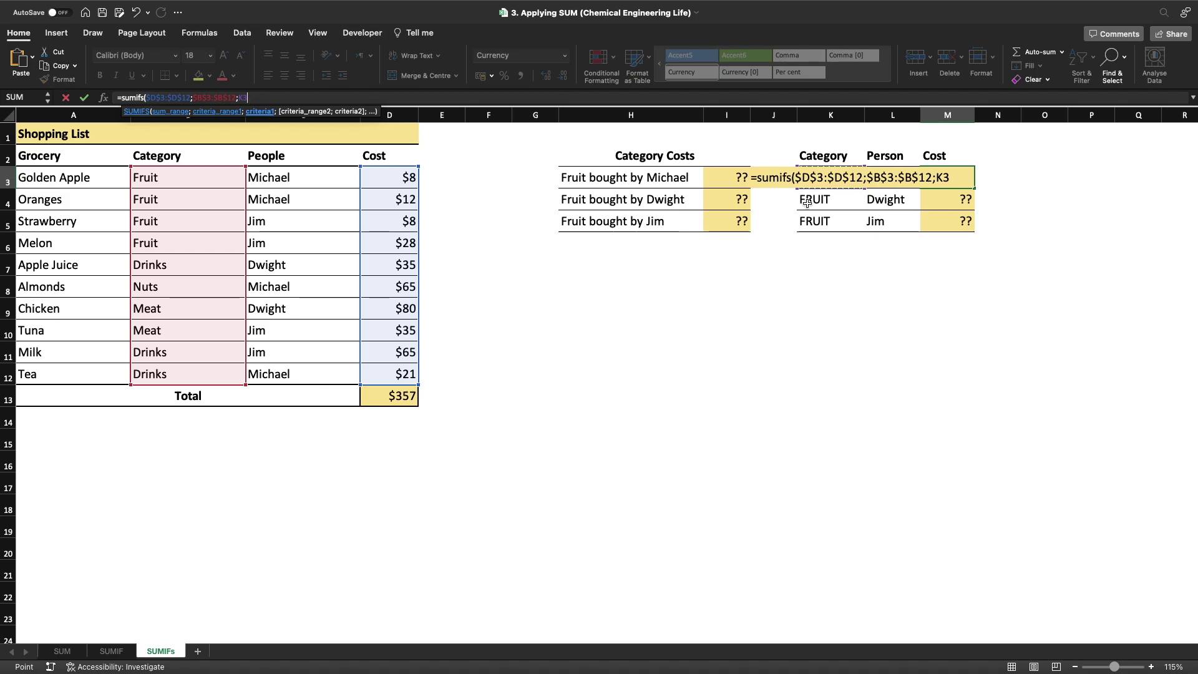
text(;)
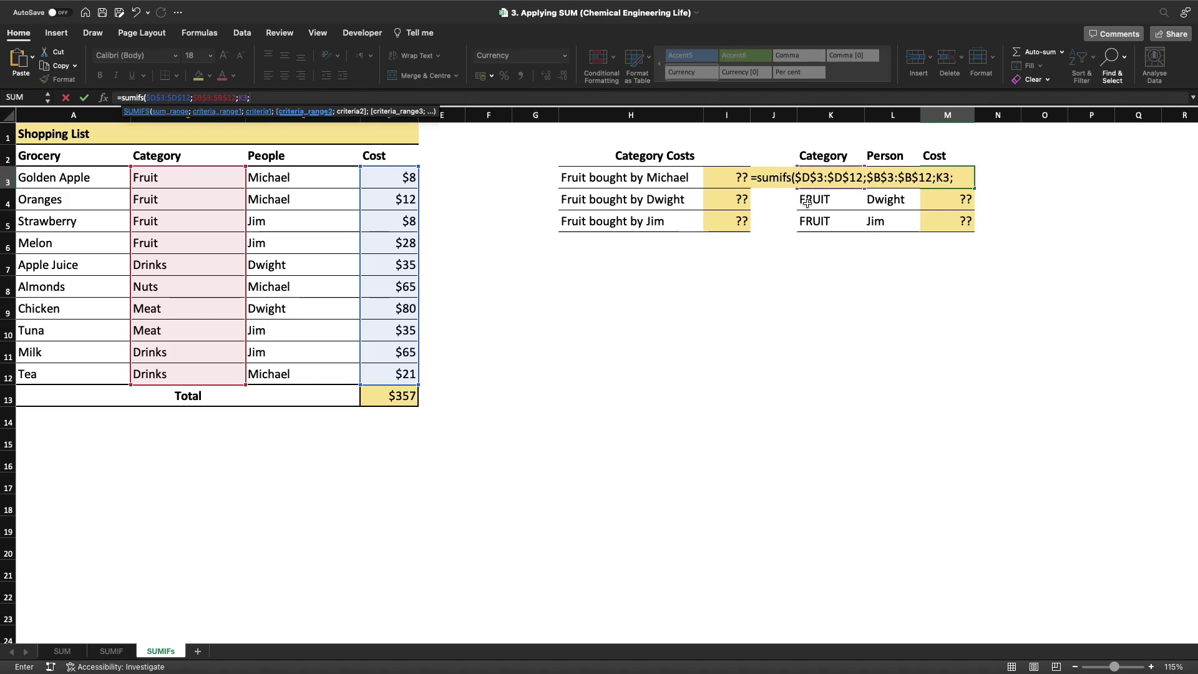
- Complete the M3 SUMIFS formula with the absolute People range $C$3:$C$12 and L3 as the second criteria pair
drag(289, 179, 295, 372)
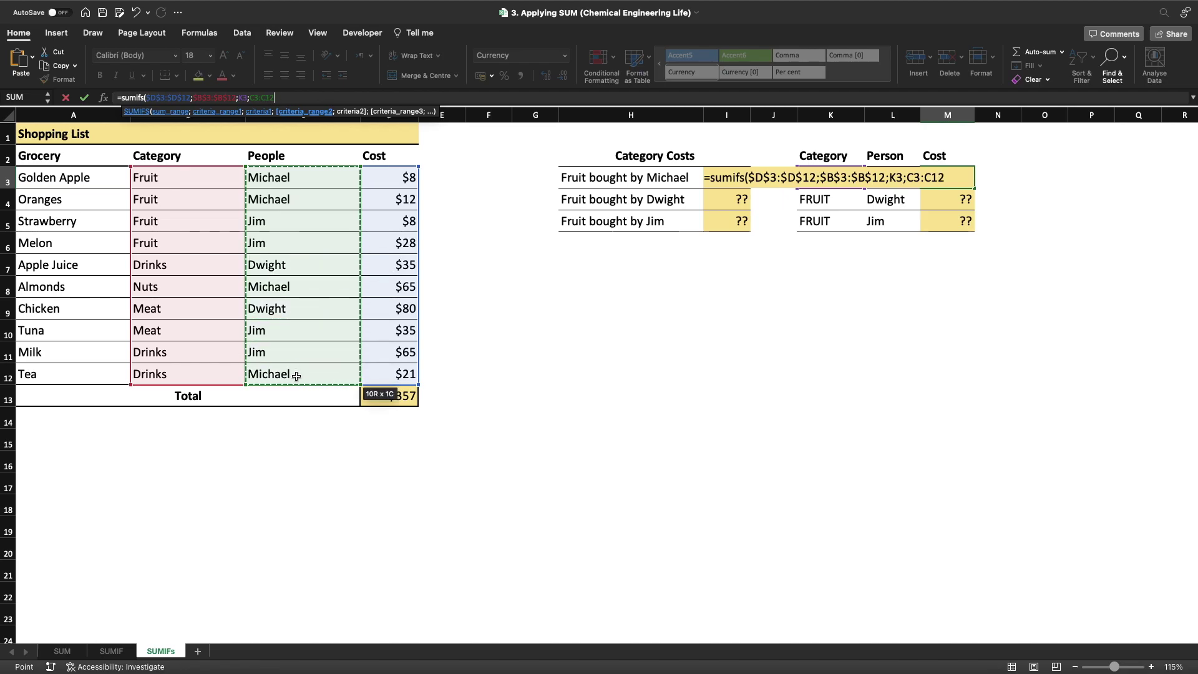
text(;)
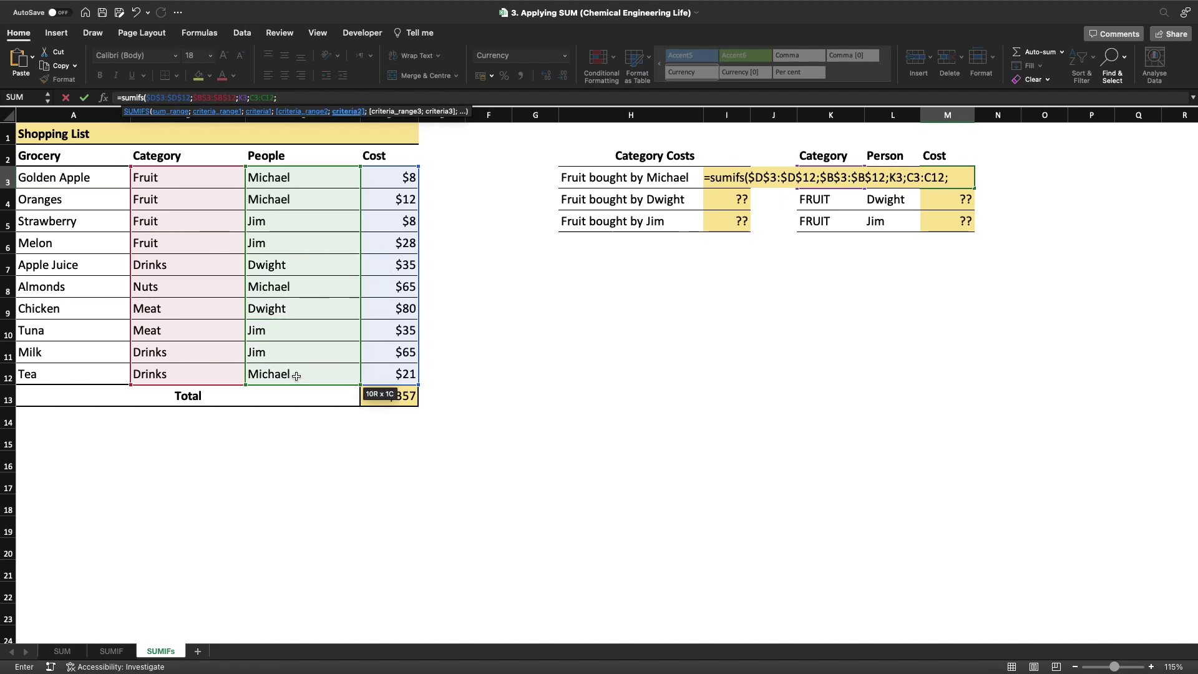
text(L3;)
key(BackSpace)
text())
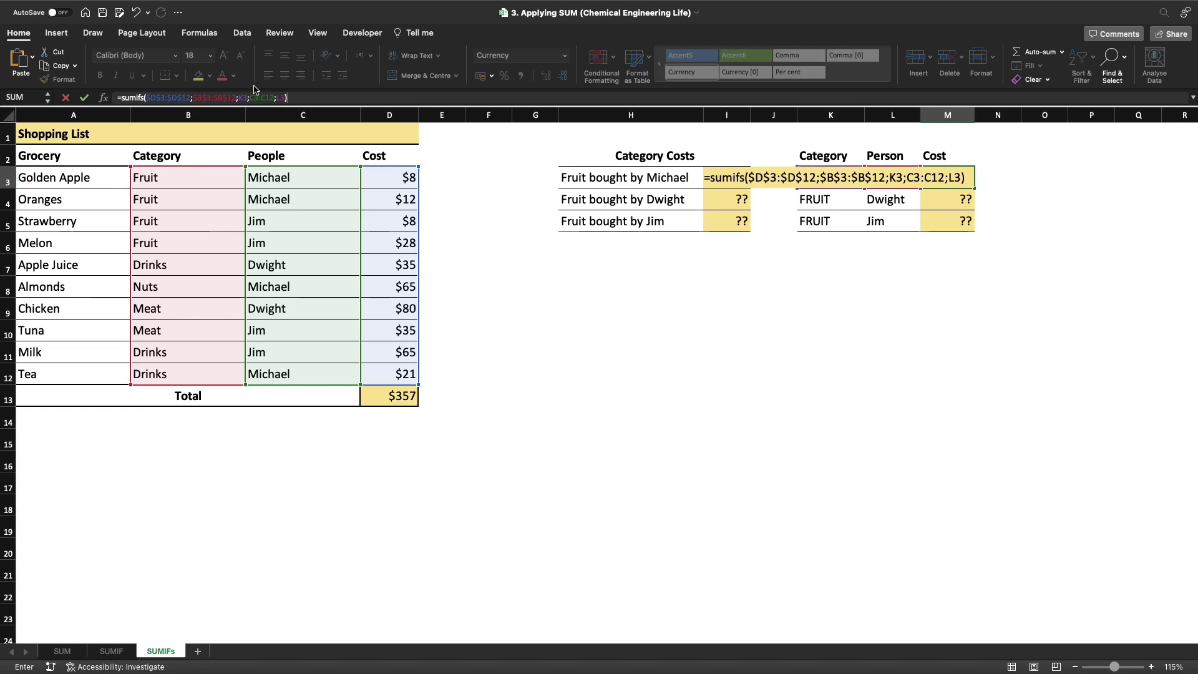
drag(249, 98, 273, 100)
key(F4)
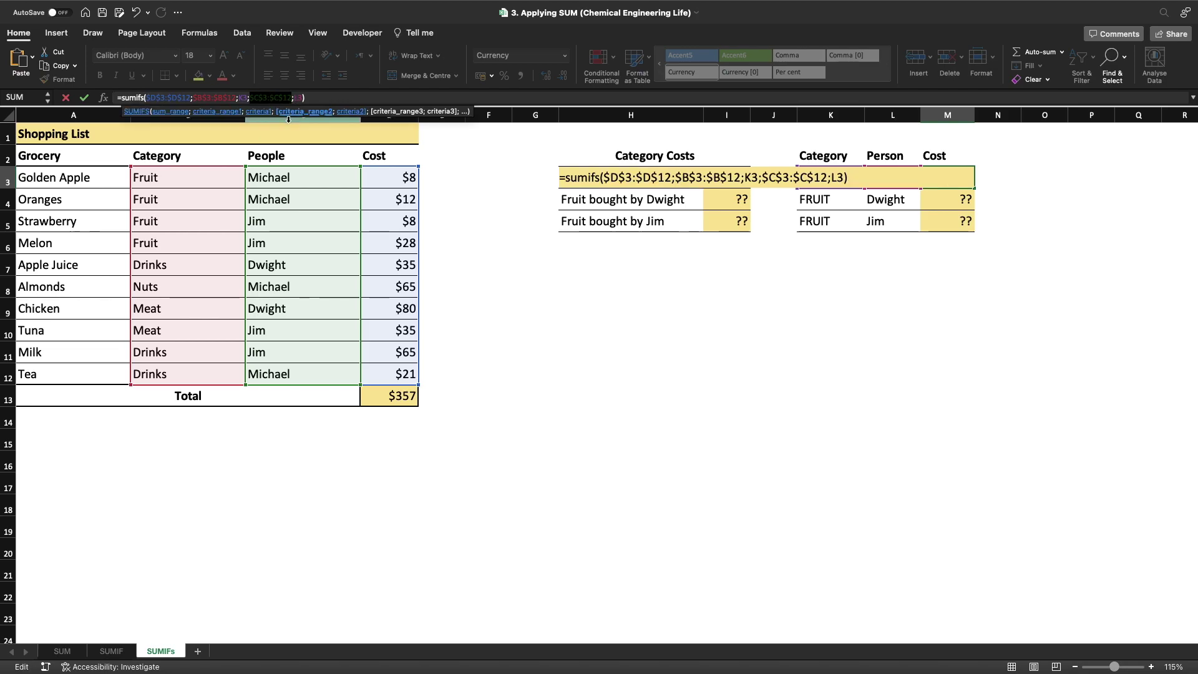
key(Return)
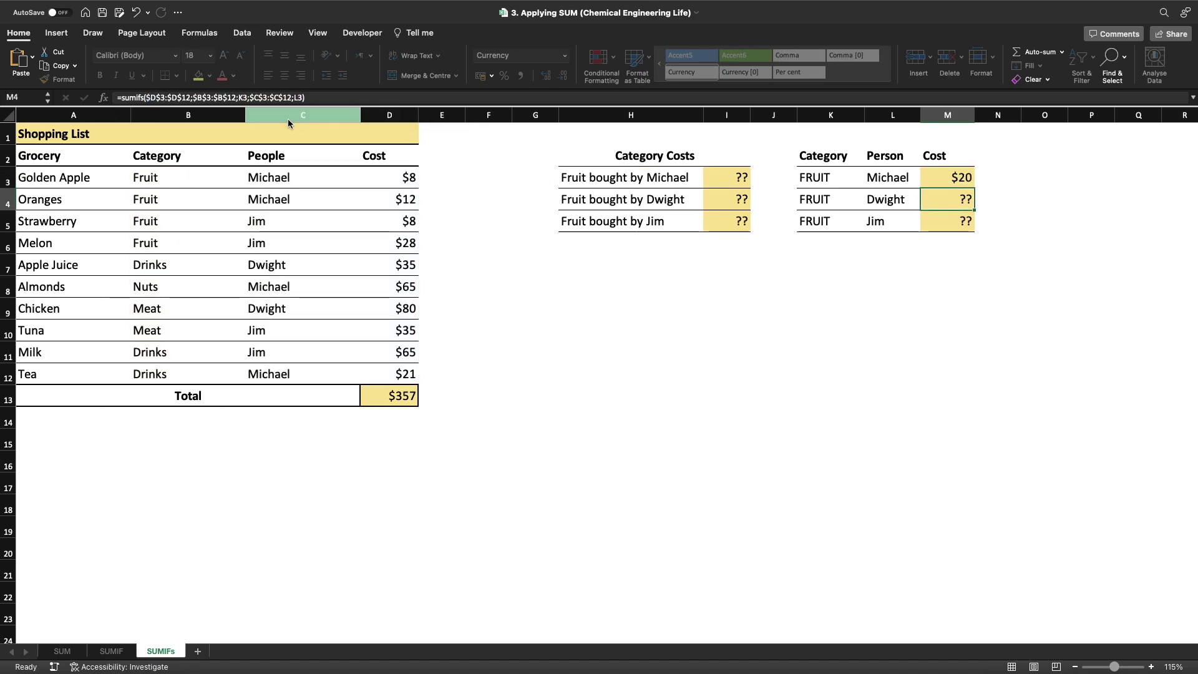
- Fill the SUMIFS formula from M3 down through M5
click(966, 177)
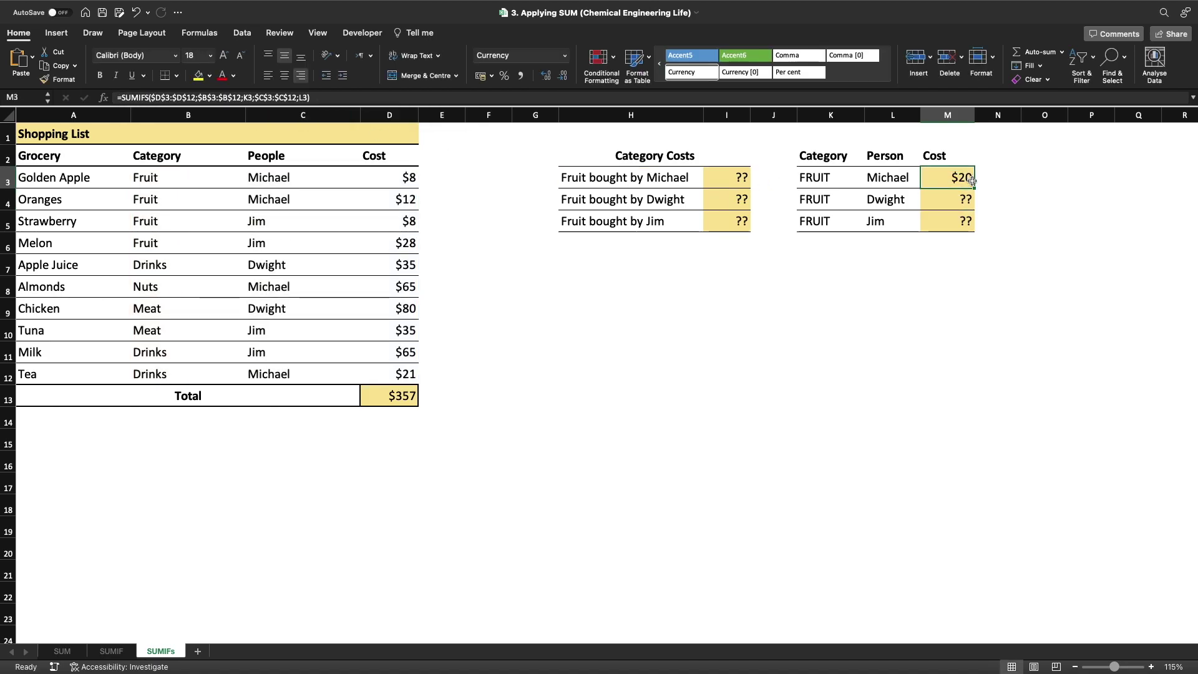
drag(974, 188, 963, 232)
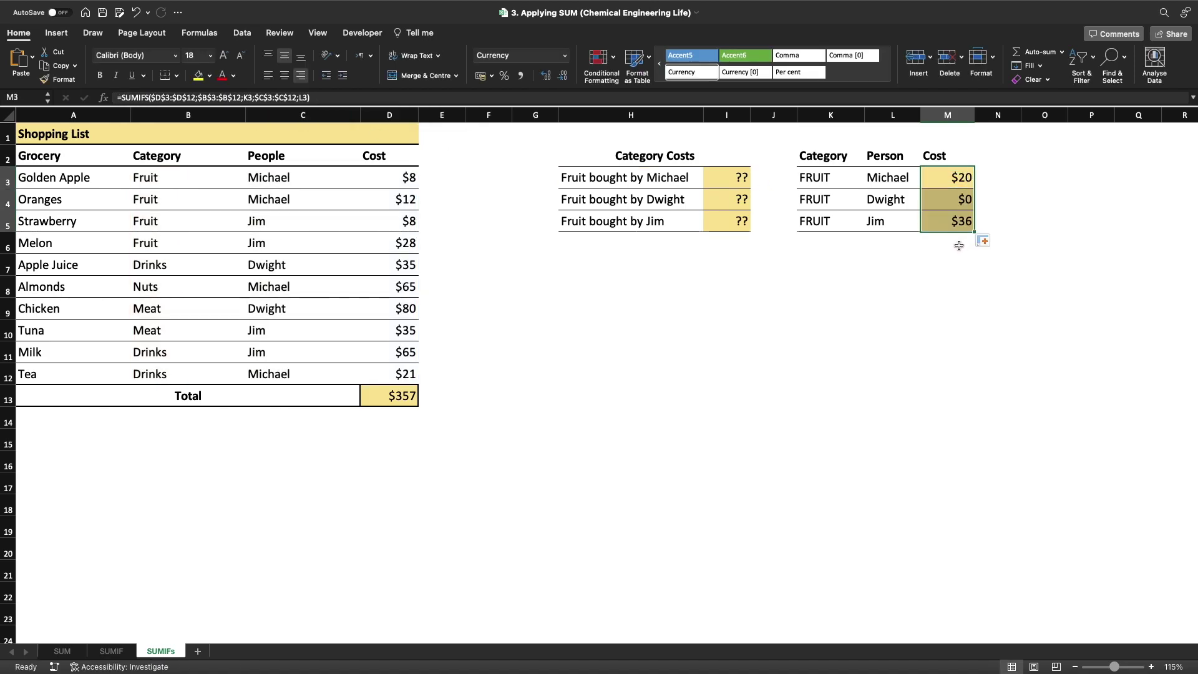
click(955, 243)
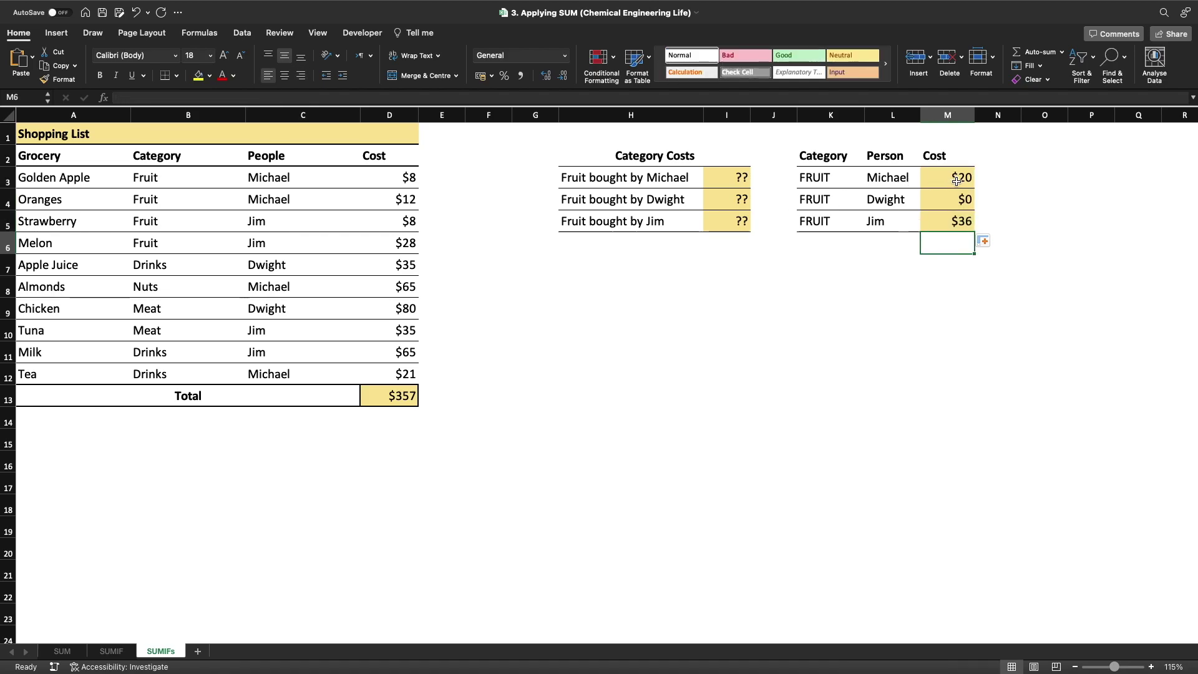
- Examine the fruit cost rows for each person and the cell references in the M4 SUMIFS formula
click(883, 199)
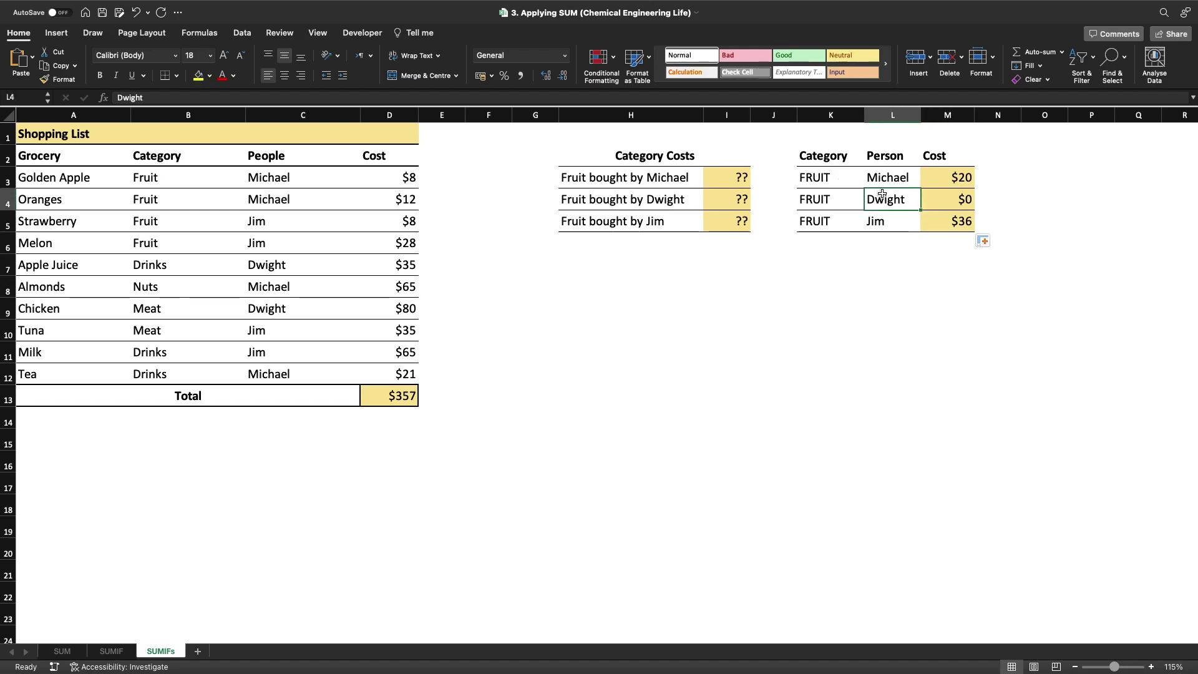
drag(939, 199, 857, 200)
click(917, 219)
click(942, 222)
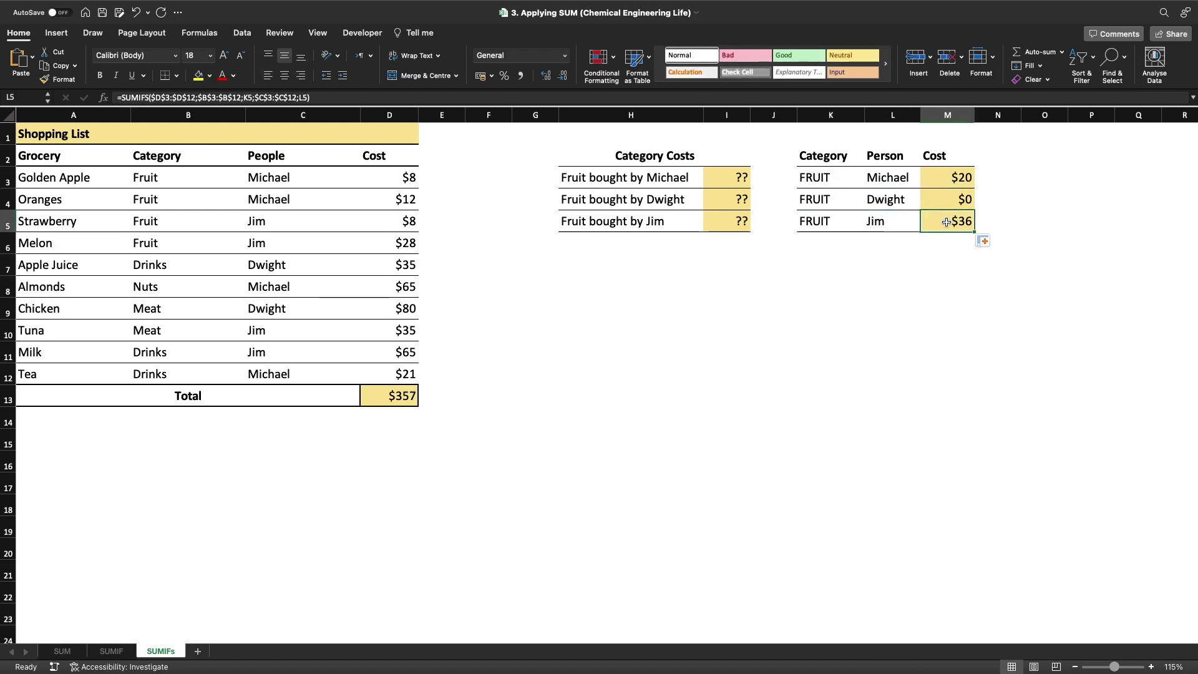
drag(948, 222, 811, 222)
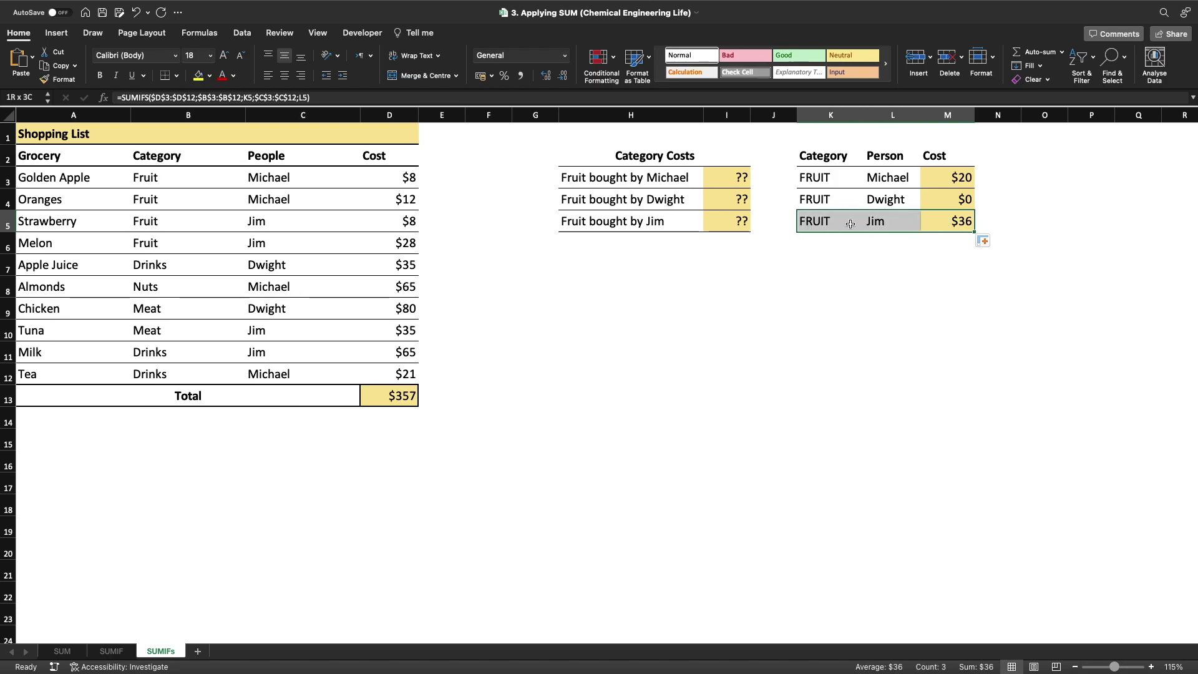
click(936, 197)
double_click(937, 199)
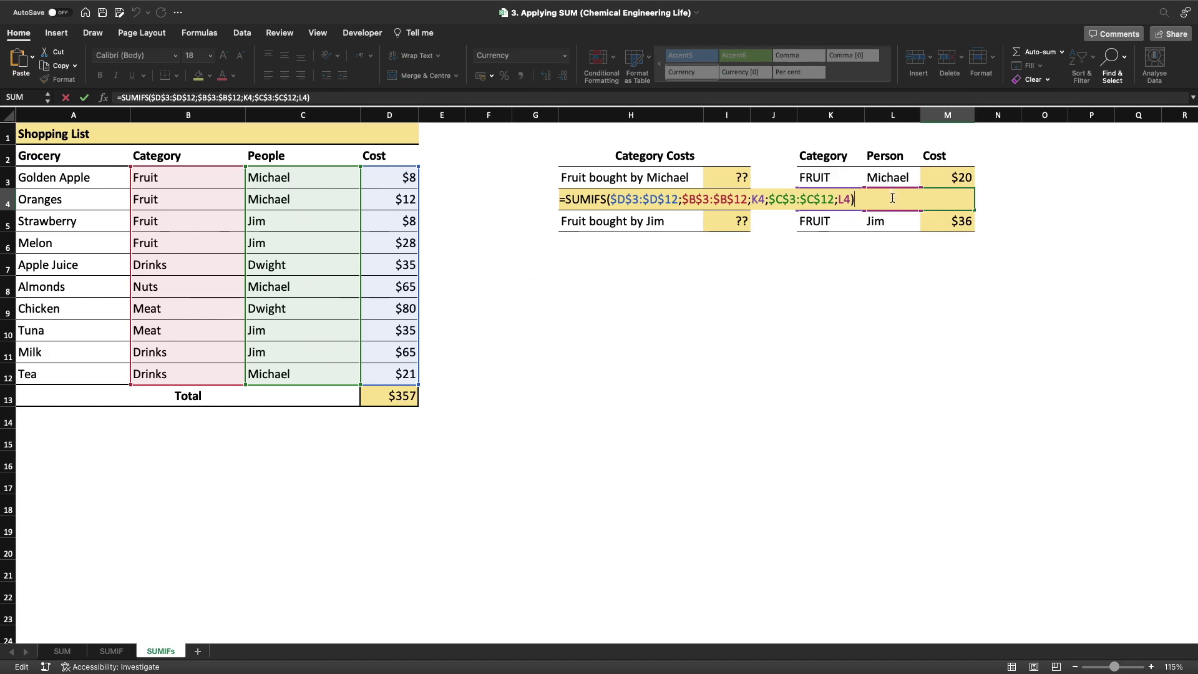
key(Return)
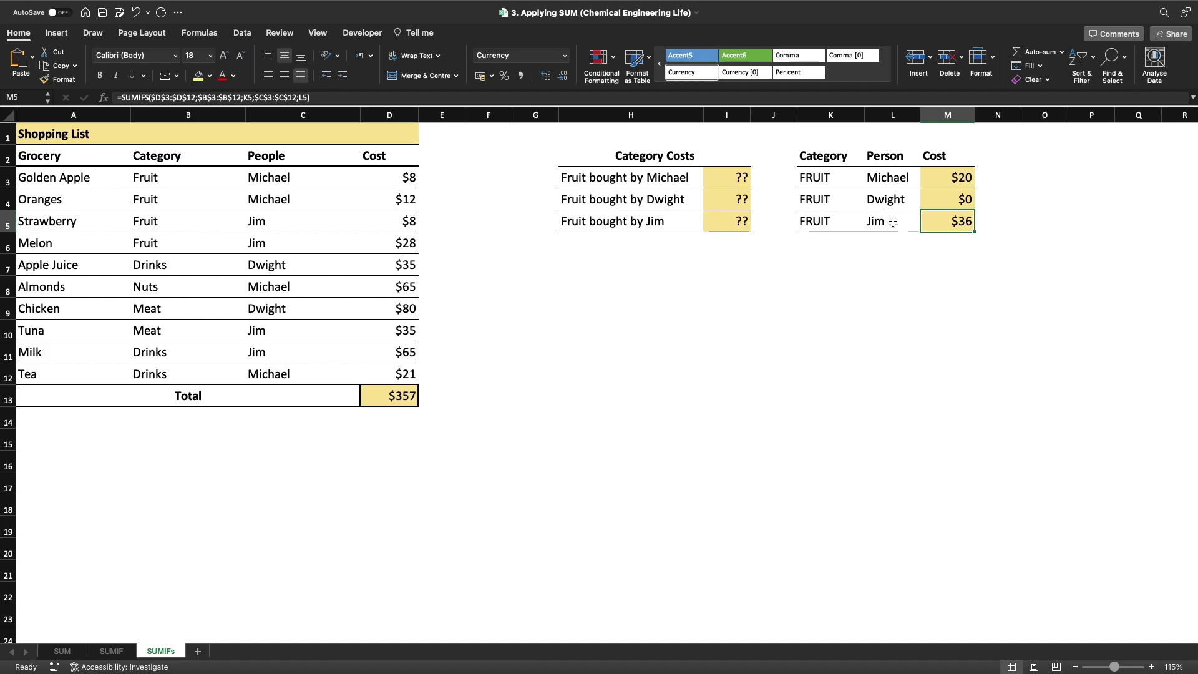
click(946, 246)
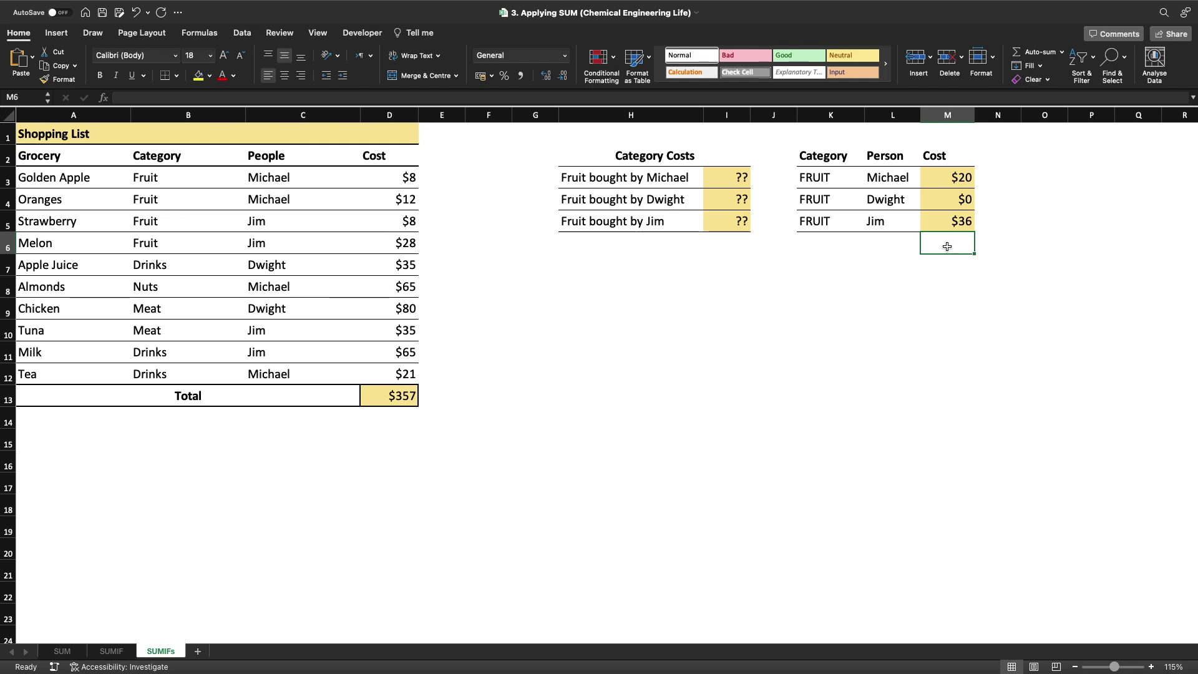
click(840, 179)
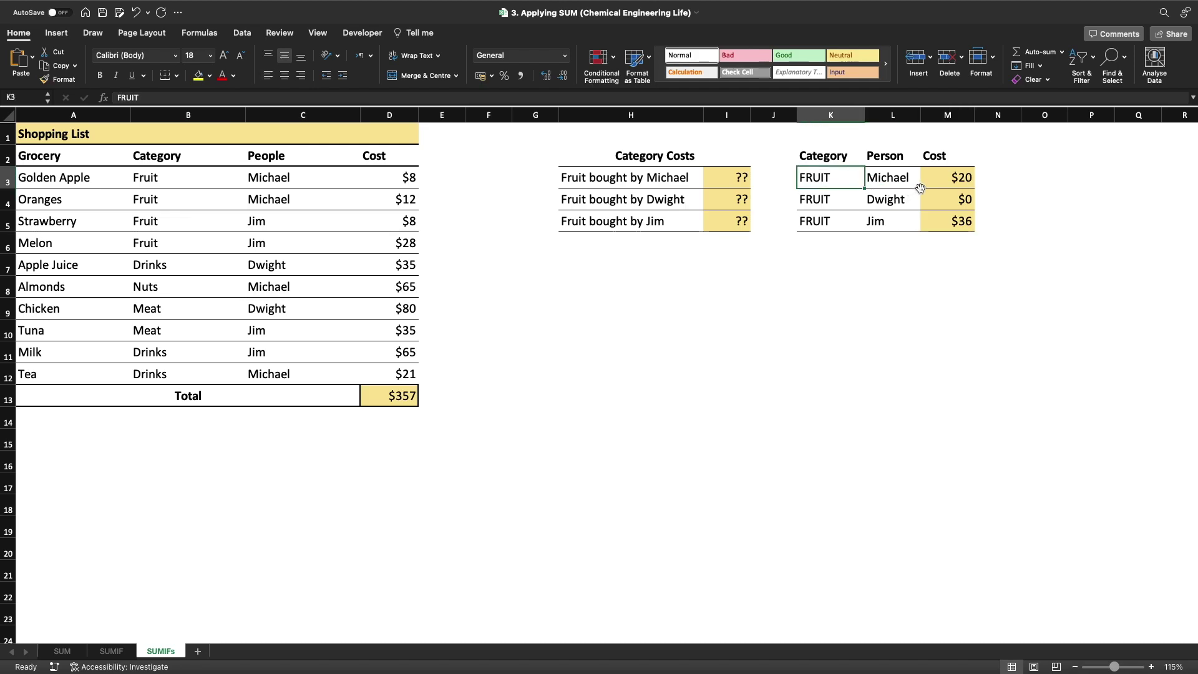
- Replace the L3 reference in the M3 SUMIFS formula with the first buyer's name as quoted text
click(946, 181)
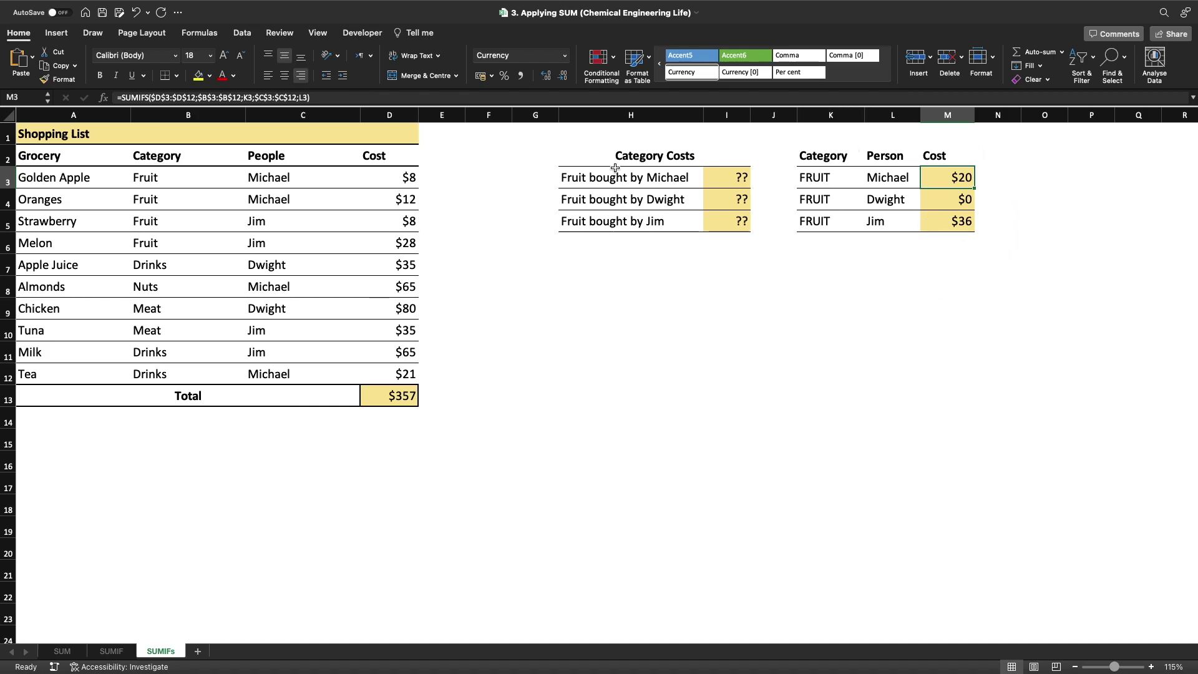
click(317, 98)
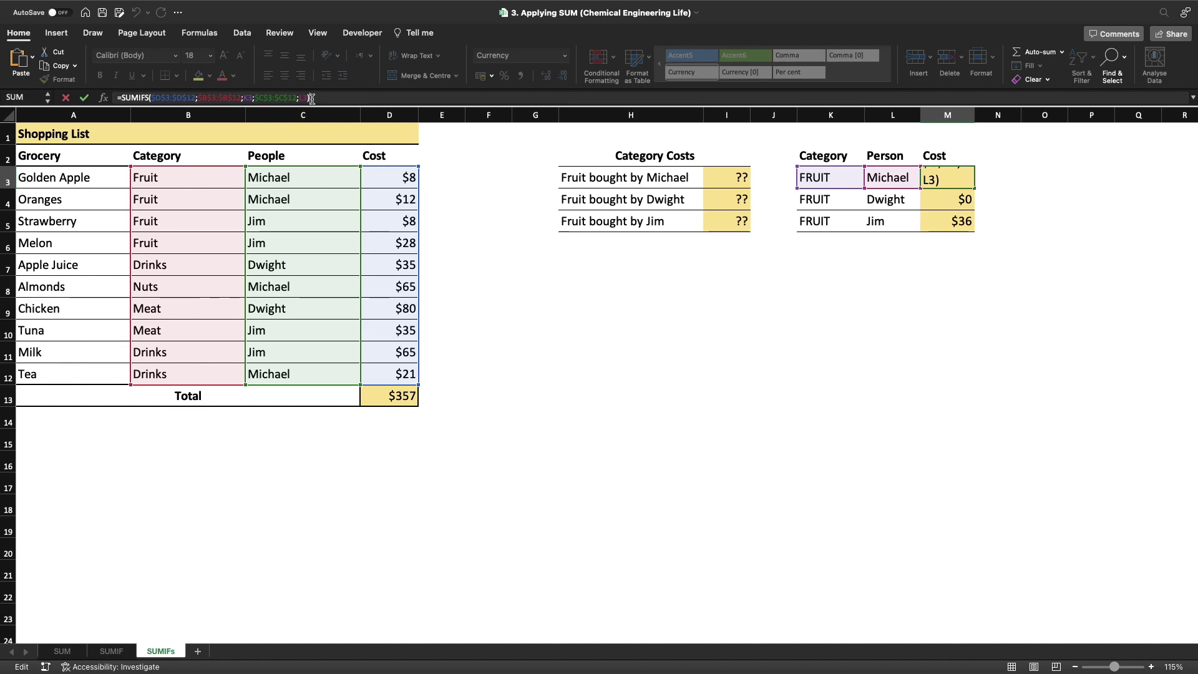
double_click(303, 98)
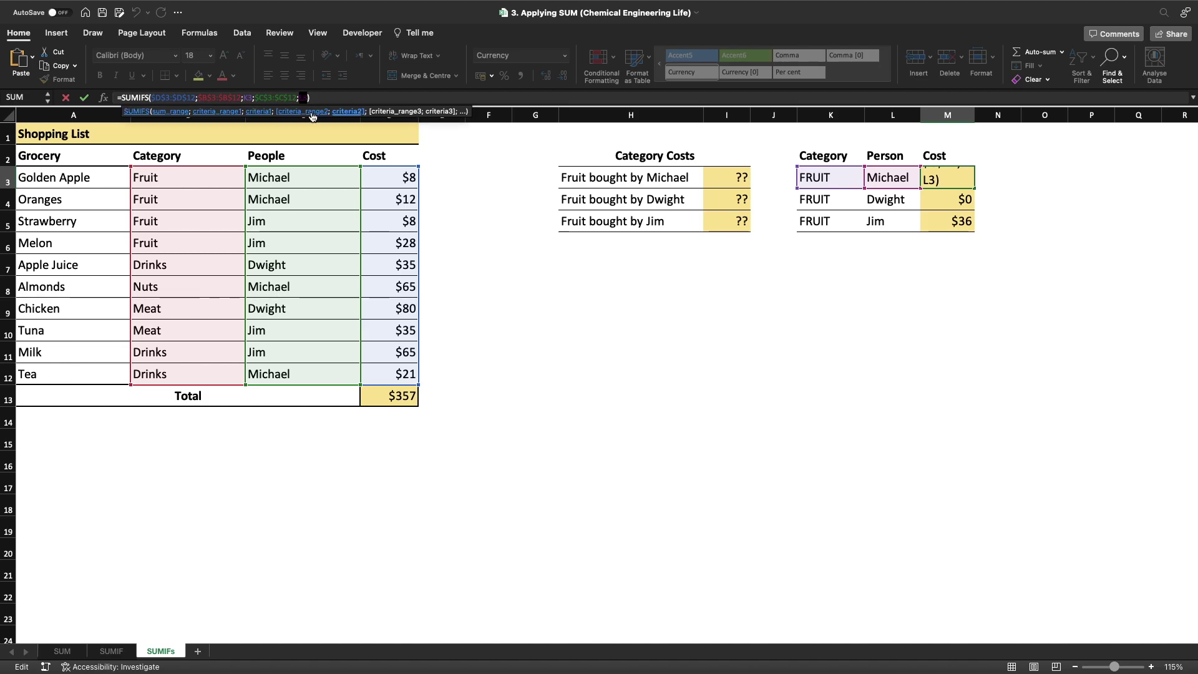
text(")
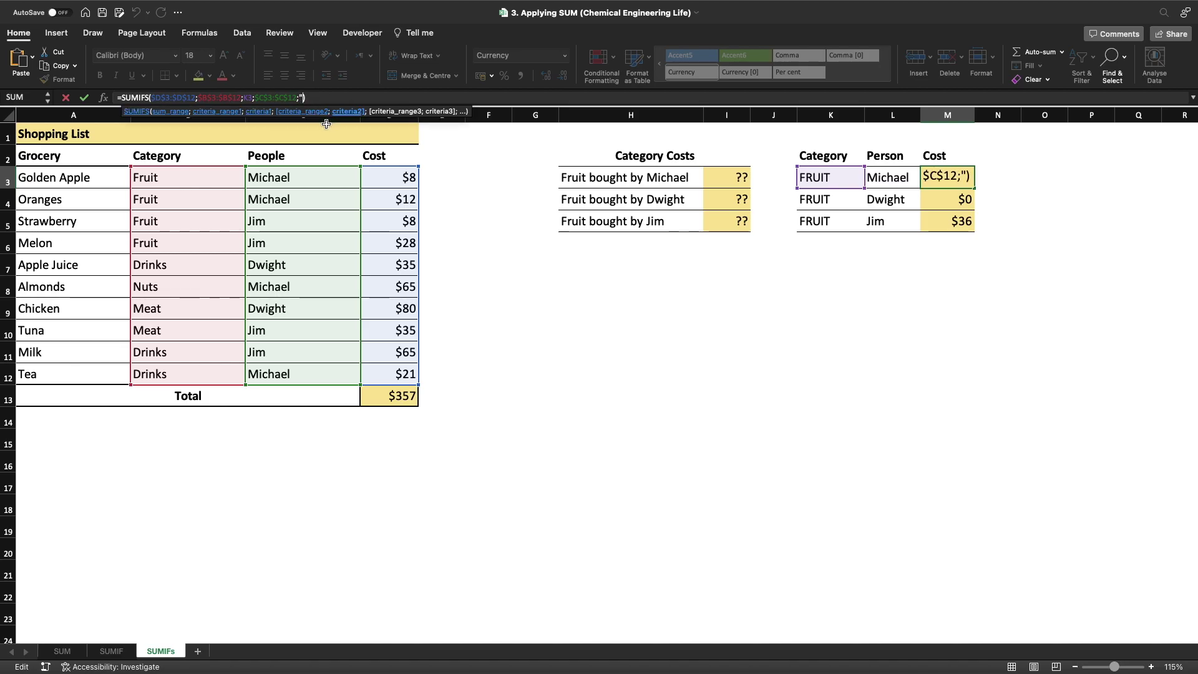
text(Michael")
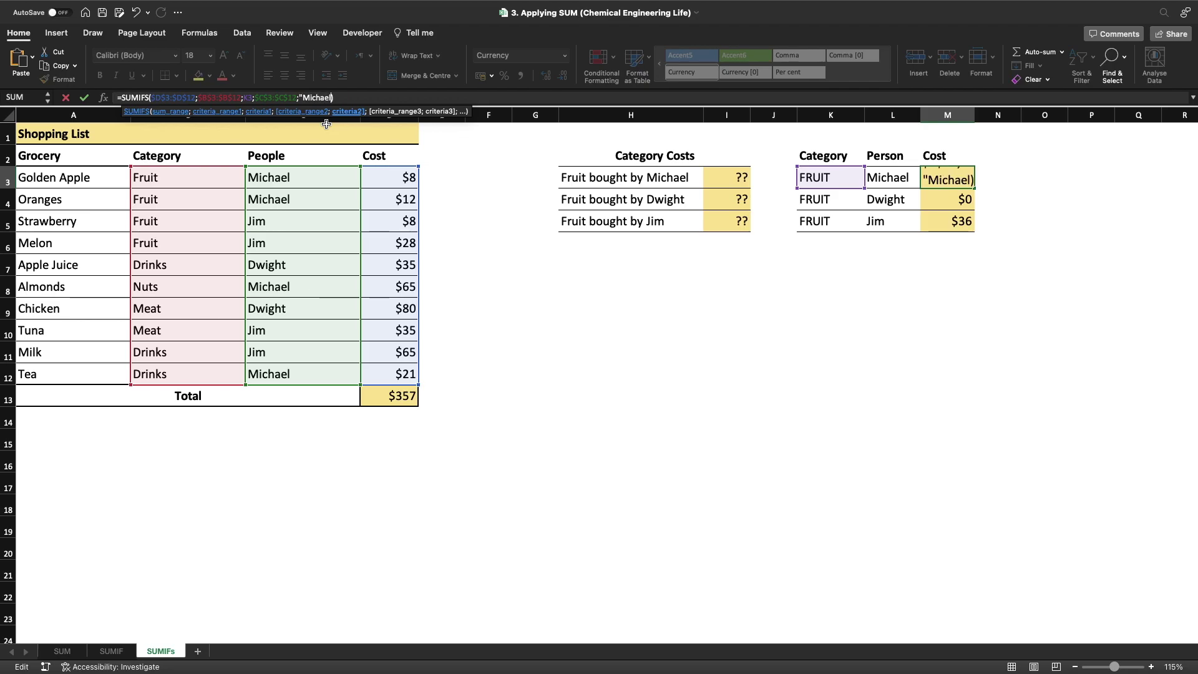
key(Return)
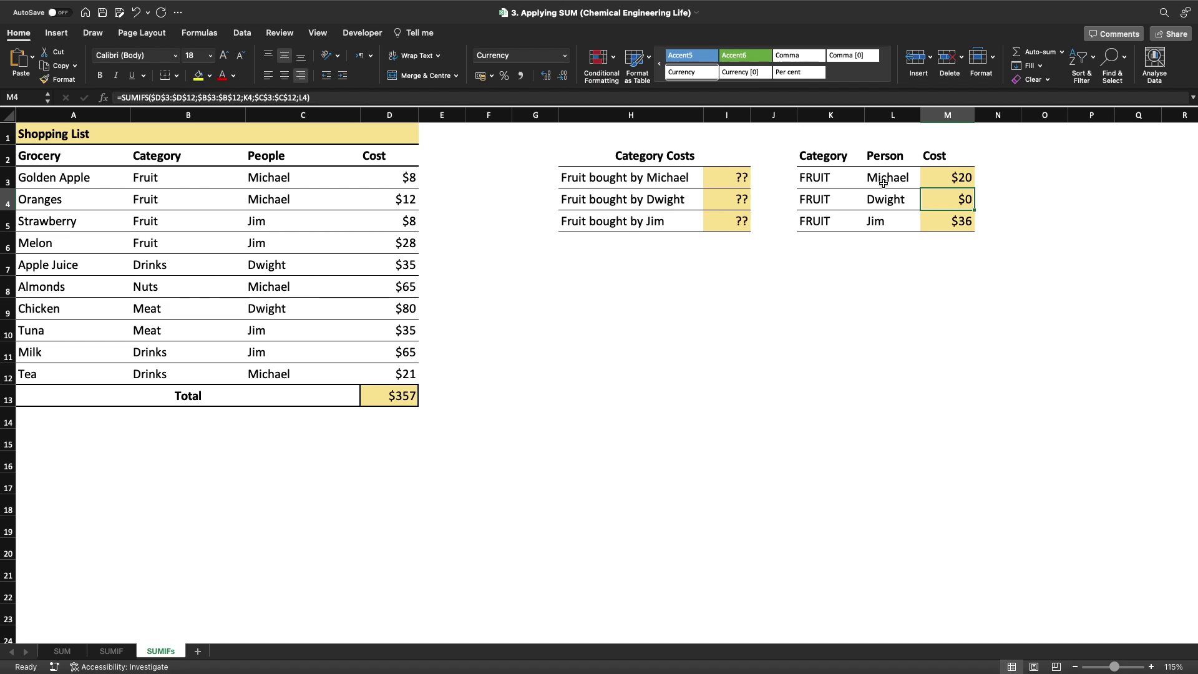
- Restore the L3 cell reference as the person criterion in the M3 SUMIFS formula
click(892, 179)
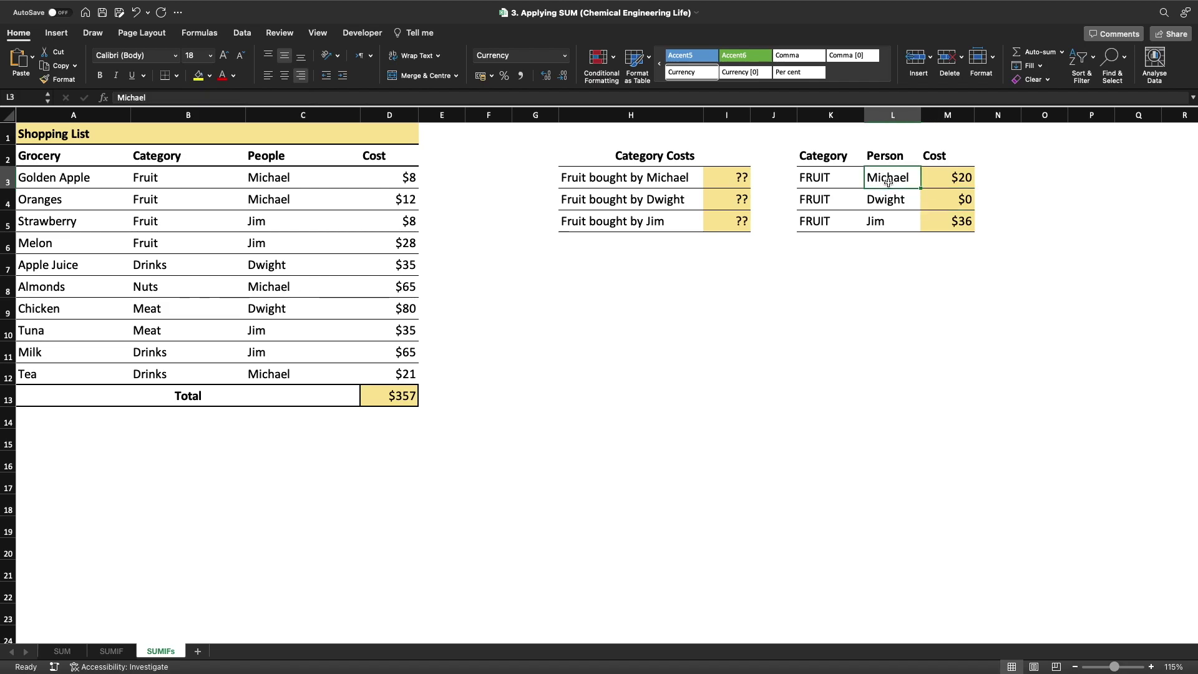
click(964, 179)
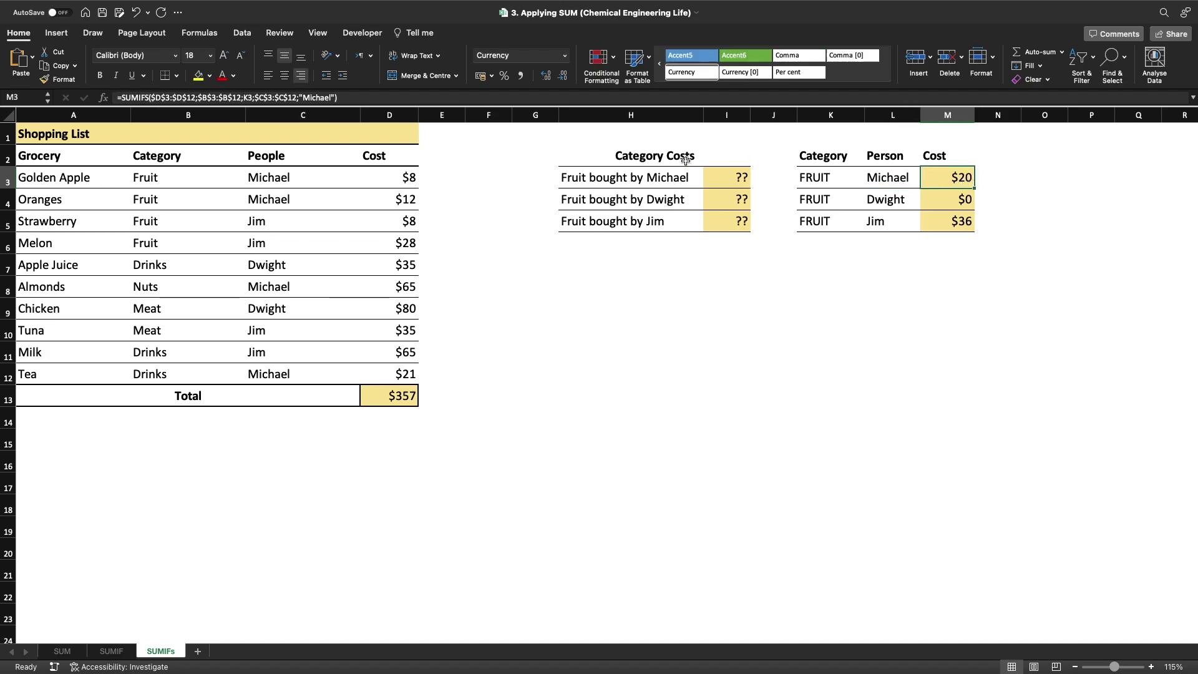
click(316, 98)
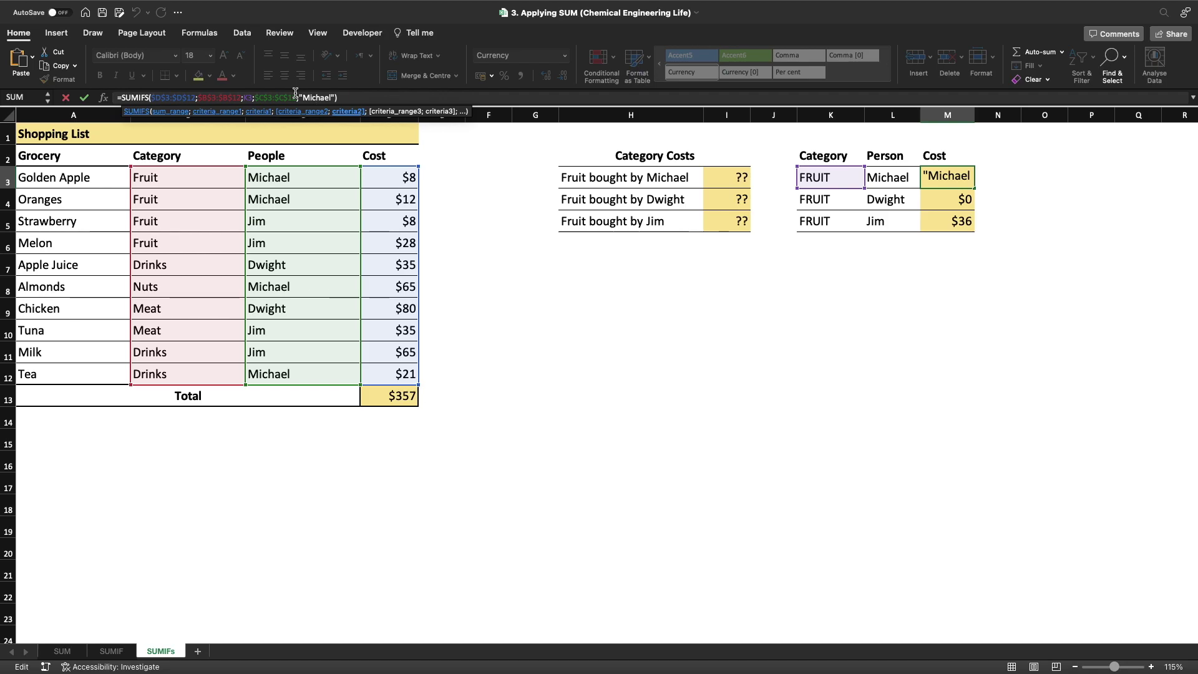
text(L3)
key(Return)
- Try the second buyer's name as the person in L3, check M3, and undo the change
click(892, 177)
click(930, 180)
click(882, 179)
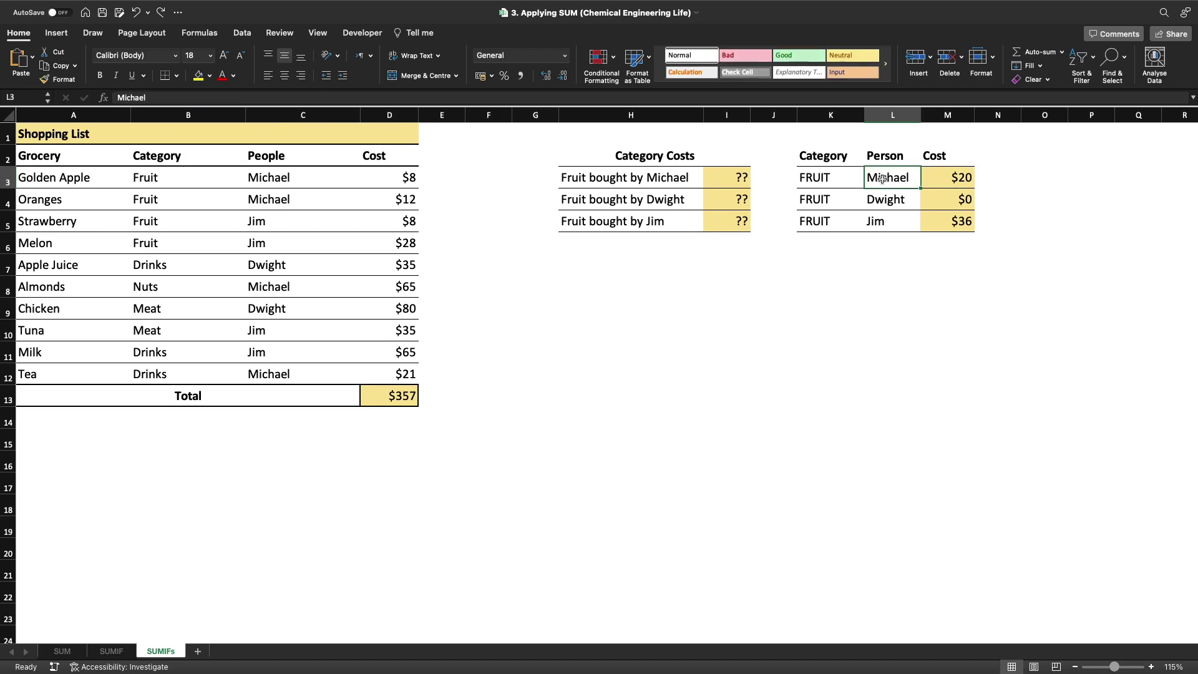
text(Dwight)
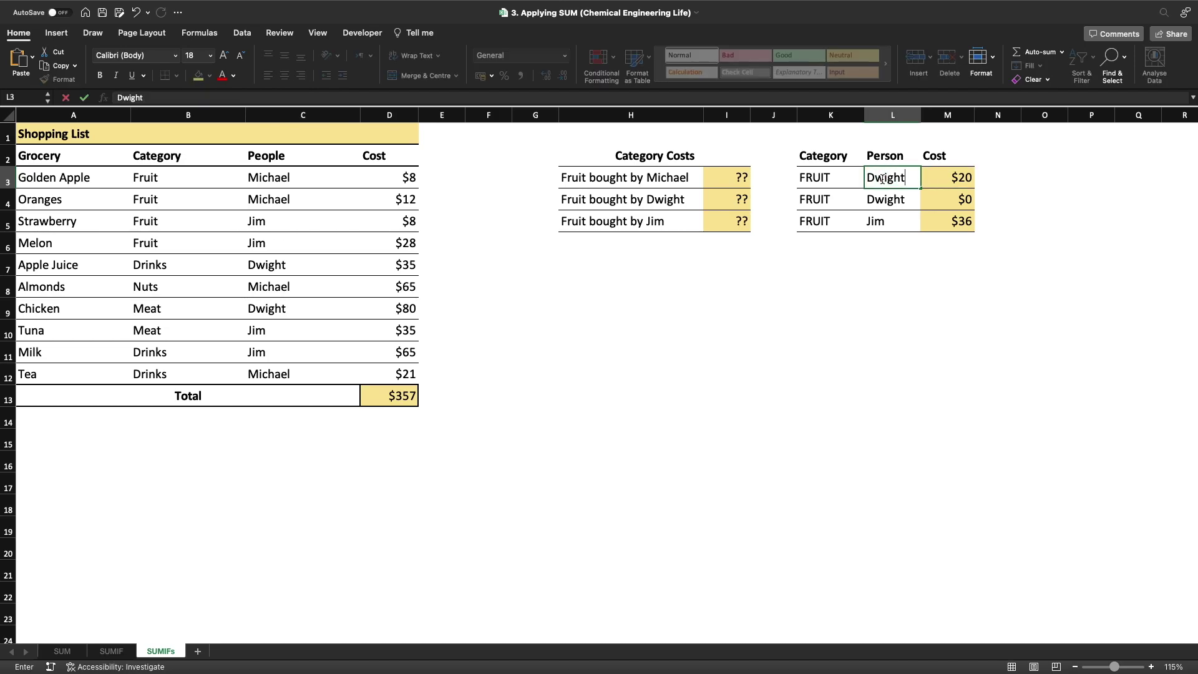
key(Return)
key(Down)
key(Right)
key(Up)
key(Up)
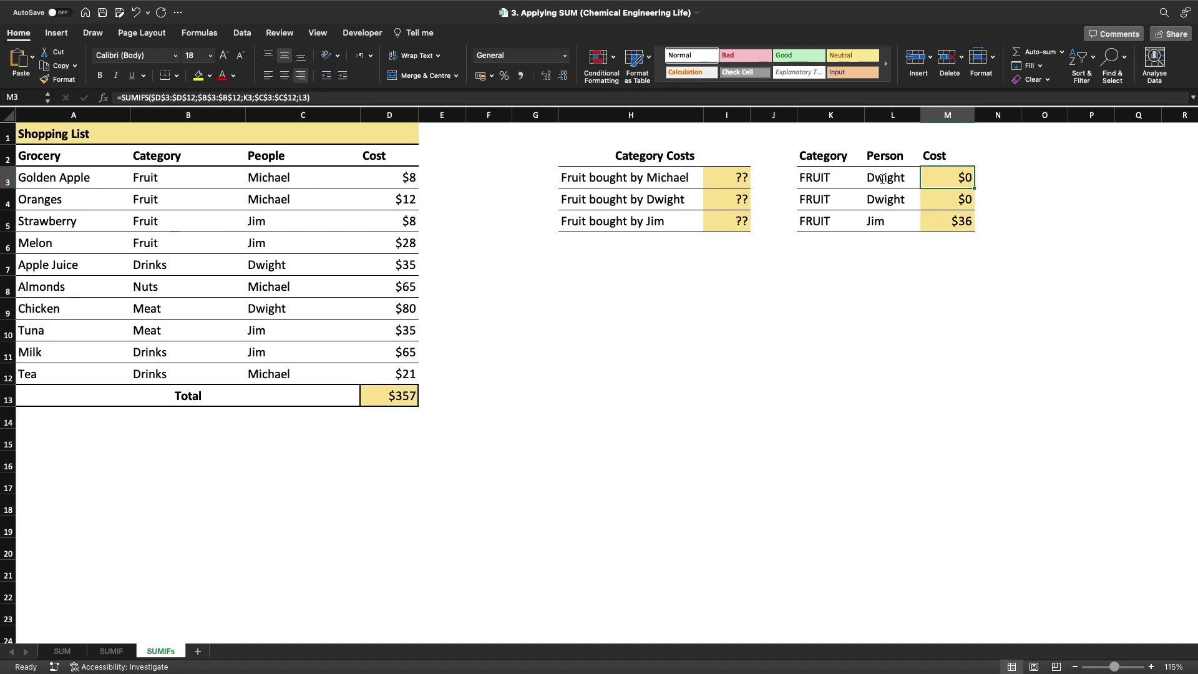
key(super+z)
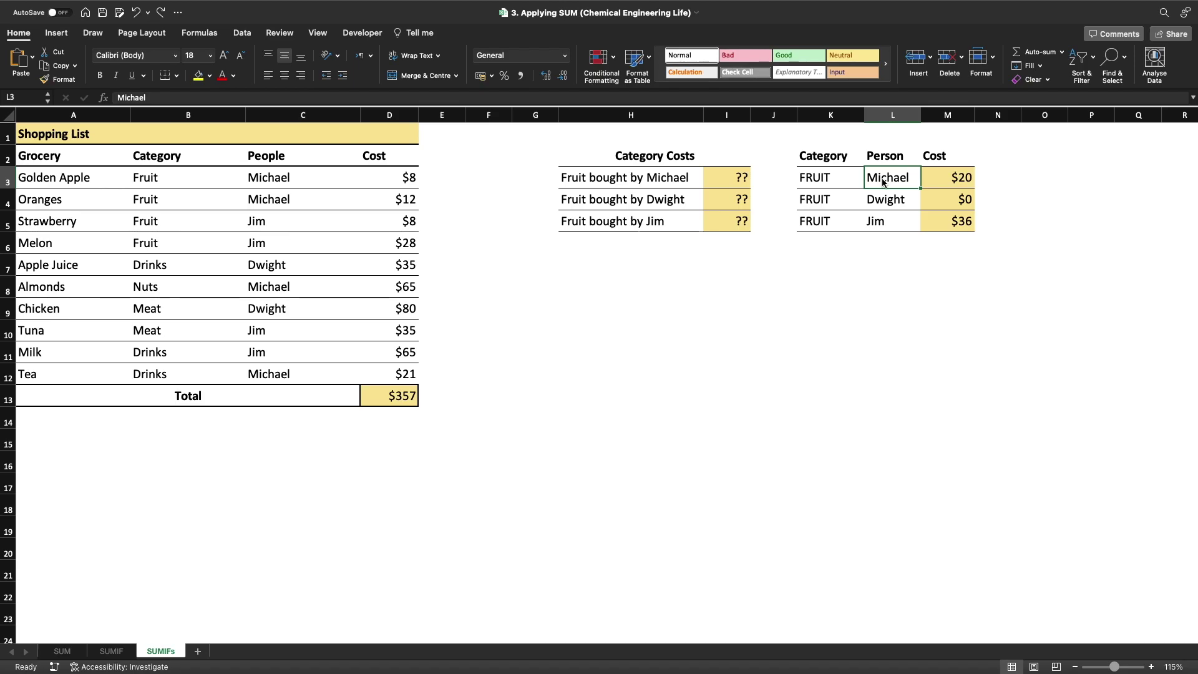
- Change the category in K3 to Drinks and copy it to K4 and K5
key(Left)
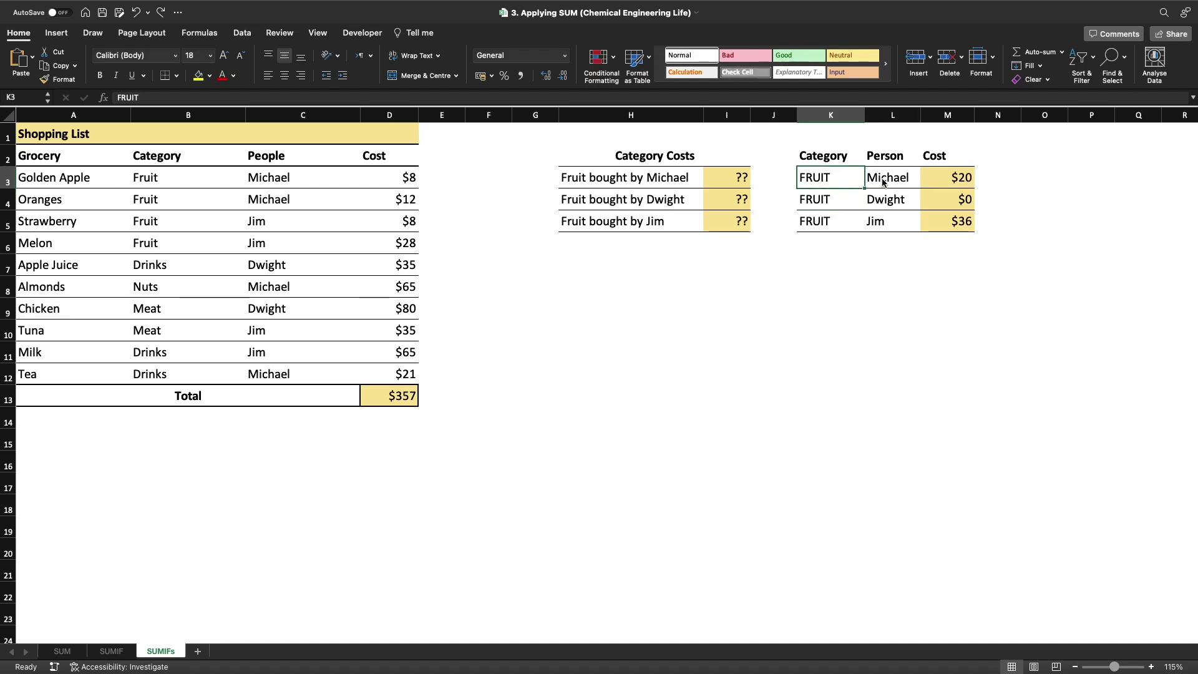
text(Drinks)
key(Return)
key(Up)
key(super+c)
key(Down)
key(shift+Down)
key(super+v)
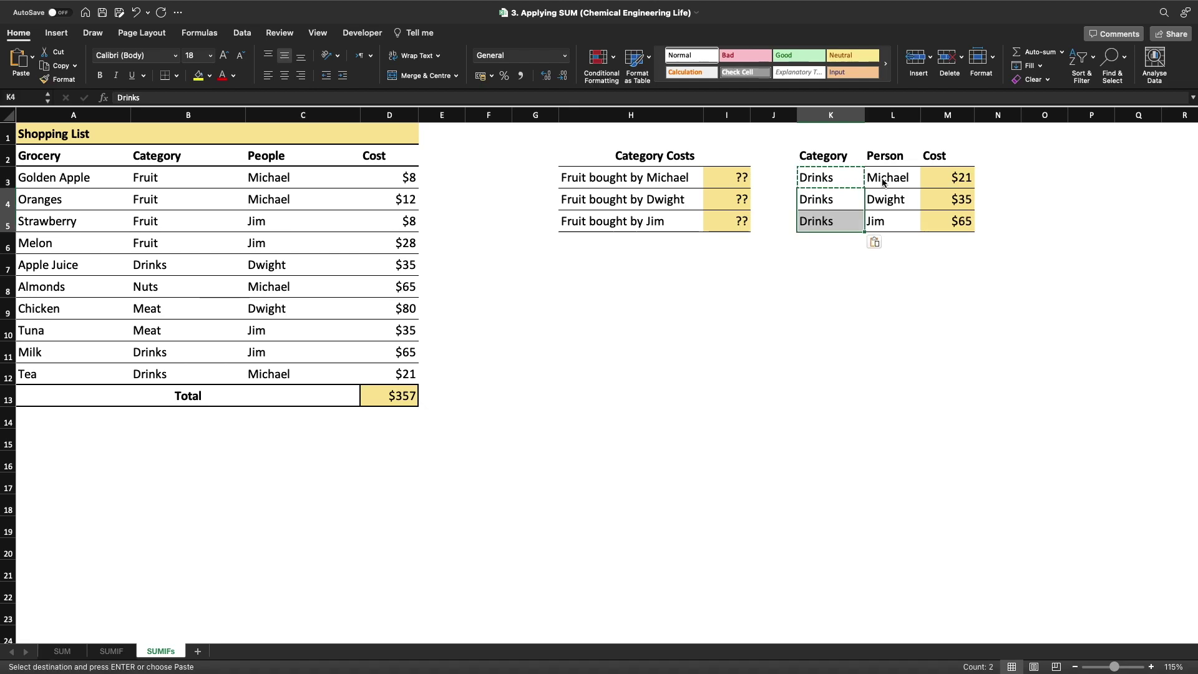
key(Up)
key(Escape)
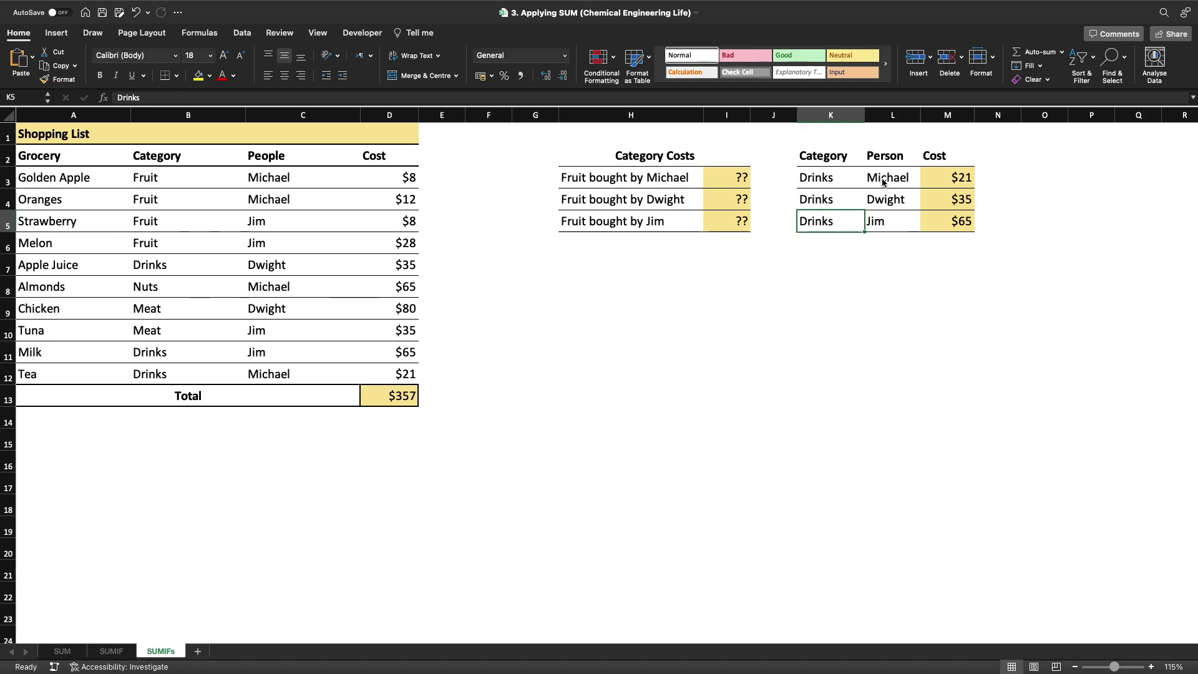
- Examine the persons in L3:L5 and their drinks costs in M3:M5
click(883, 182)
key(shift+Down)
key(shift+Down)
key(Right)
key(shift+Down)
key(shift+Down)
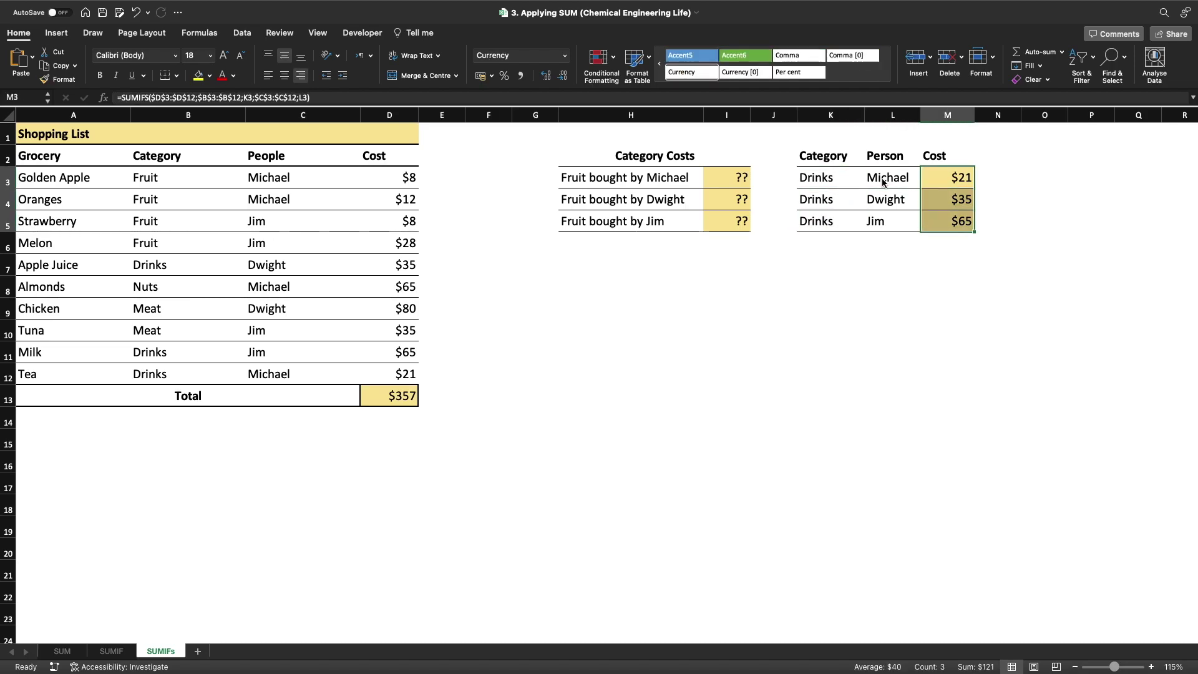
key(shift+Up)
key(shift+Up)
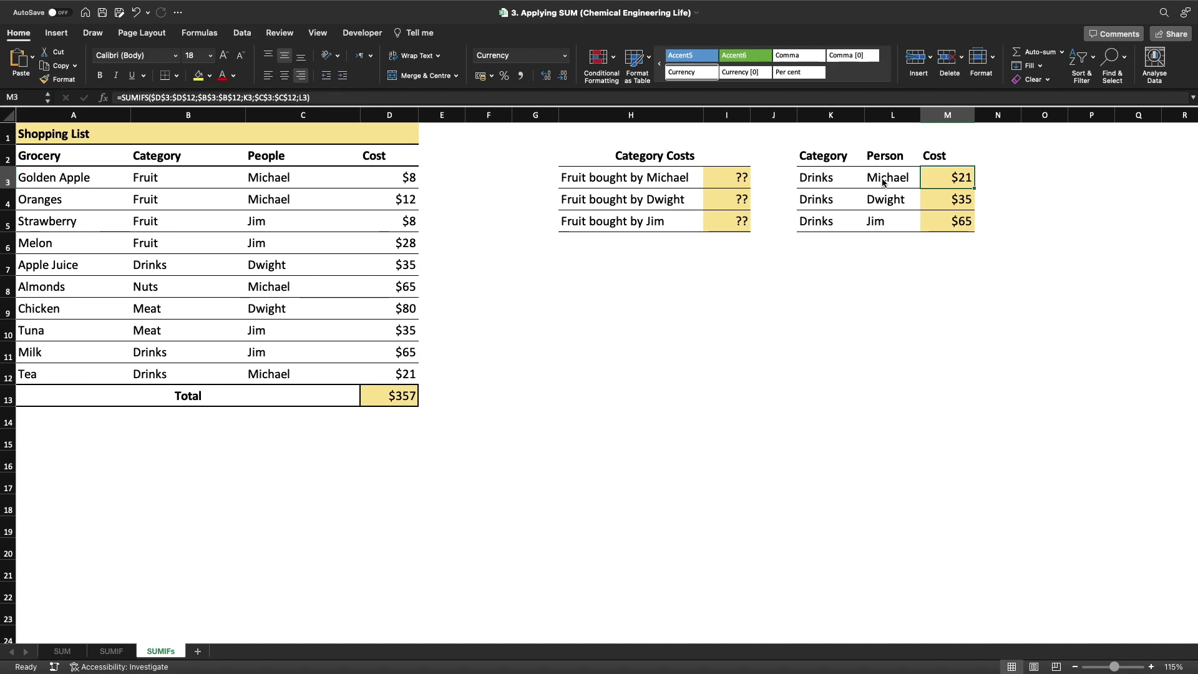
click(854, 274)
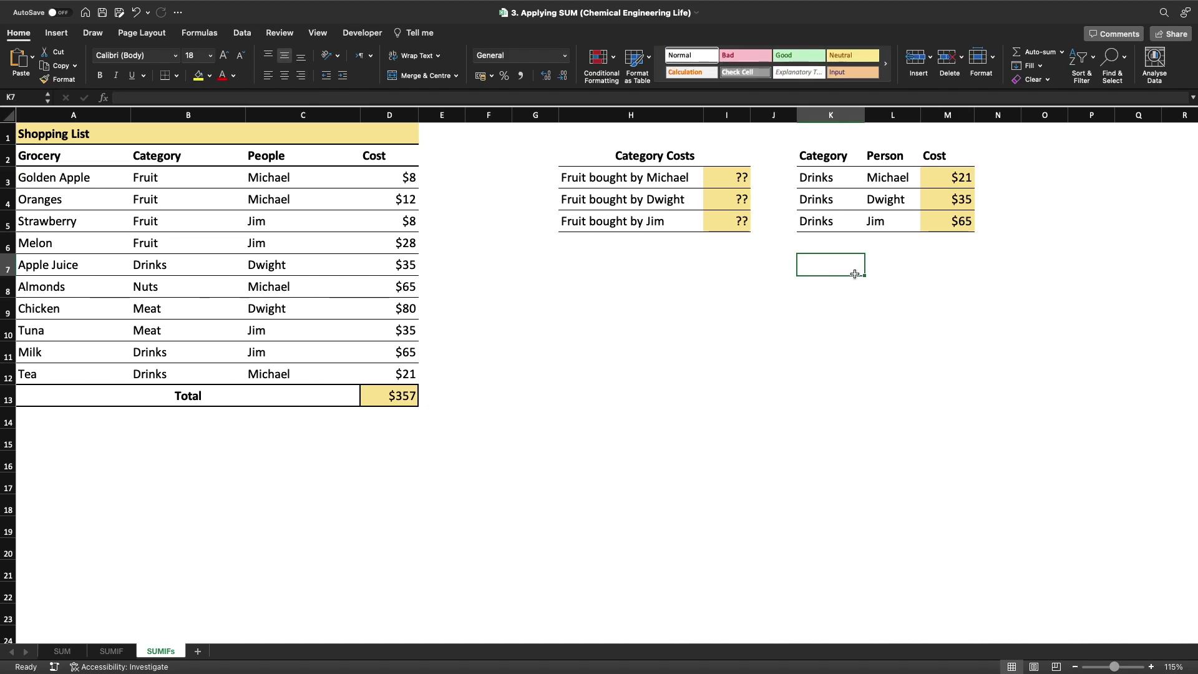